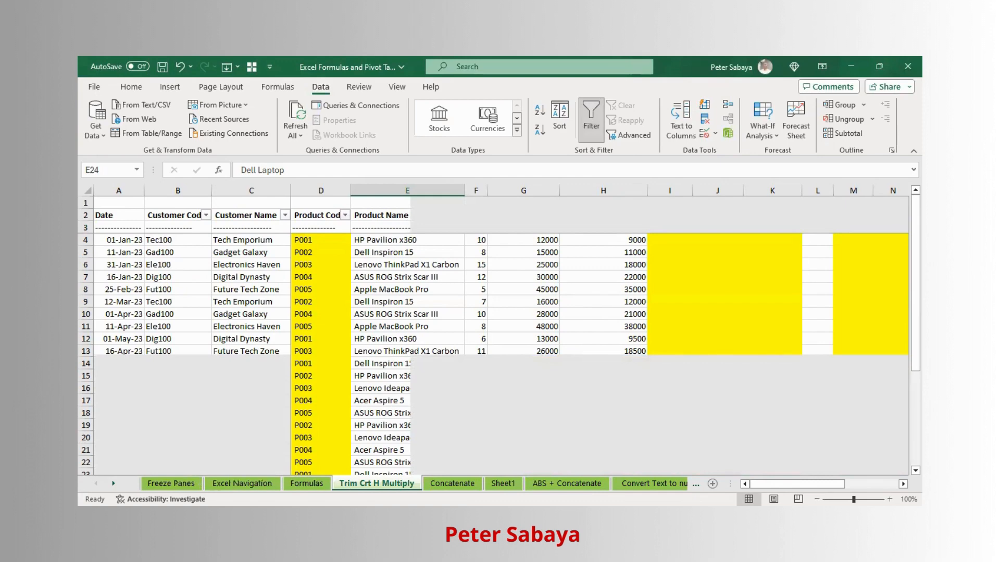
- Move the Trim Crt H Multiply sheet before the Table & Pivot Table sheet
left_click(114, 484)
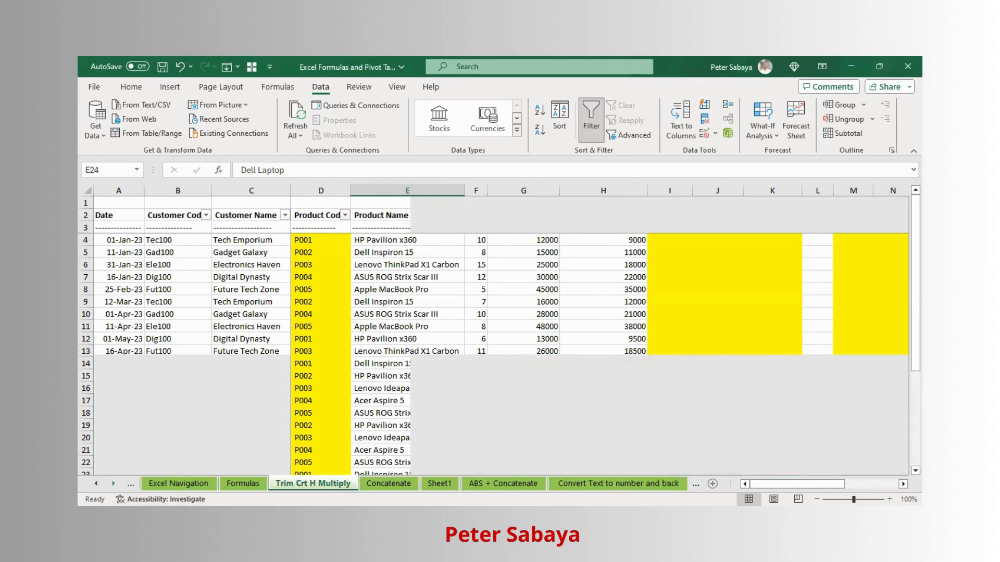
left_click(113, 484)
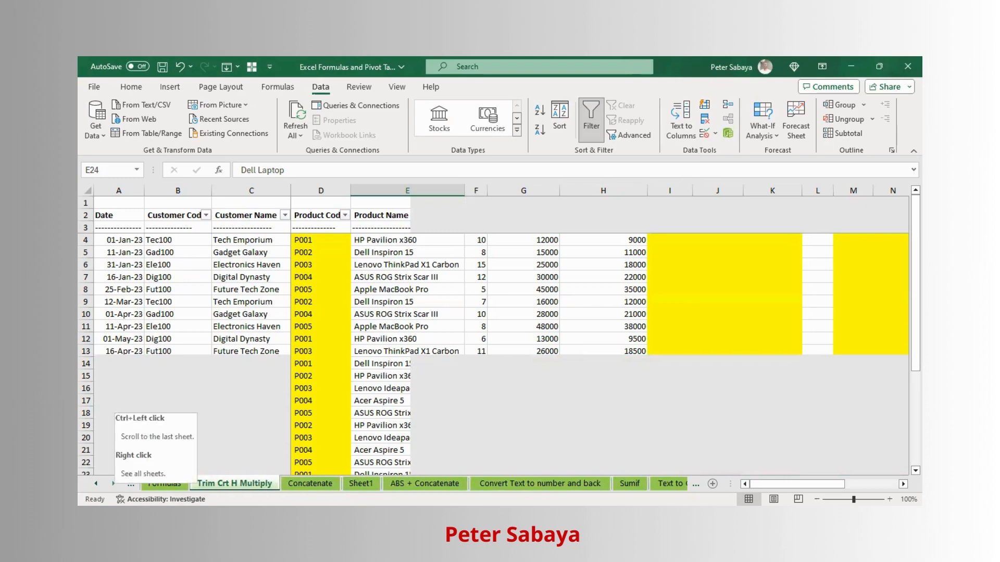
left_click(113, 484, "ctrl")
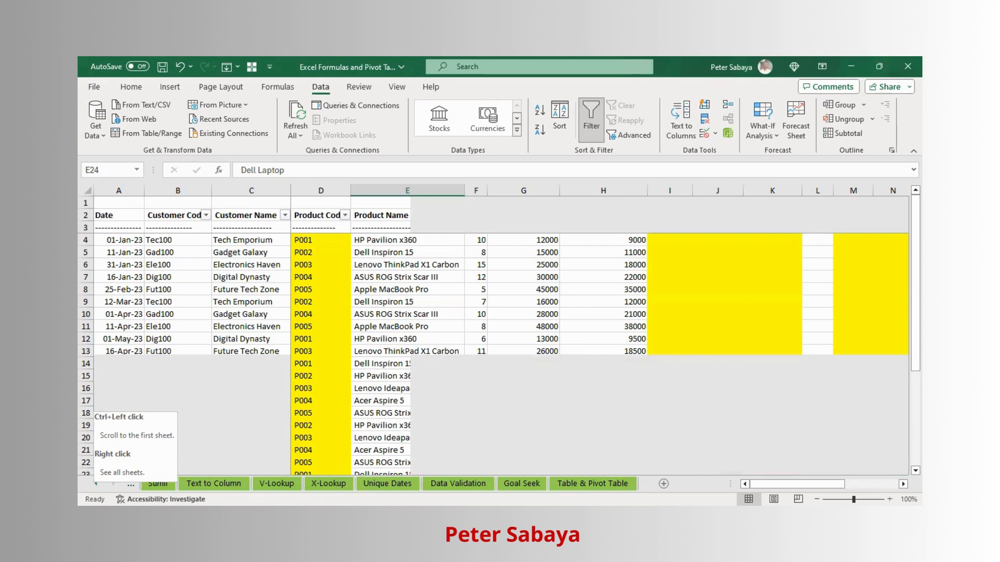
left_click(96, 484, "ctrl")
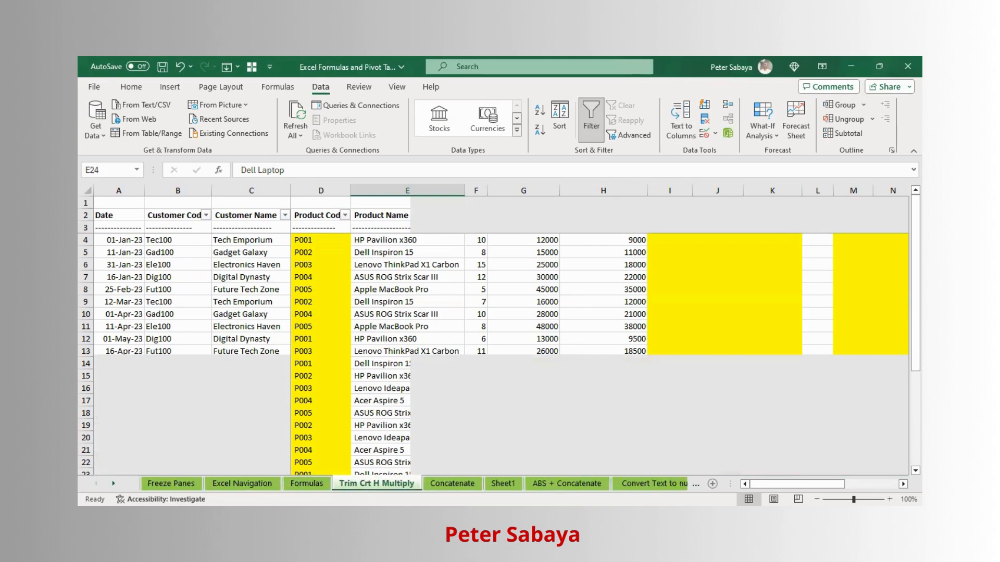
right_click(376, 484)
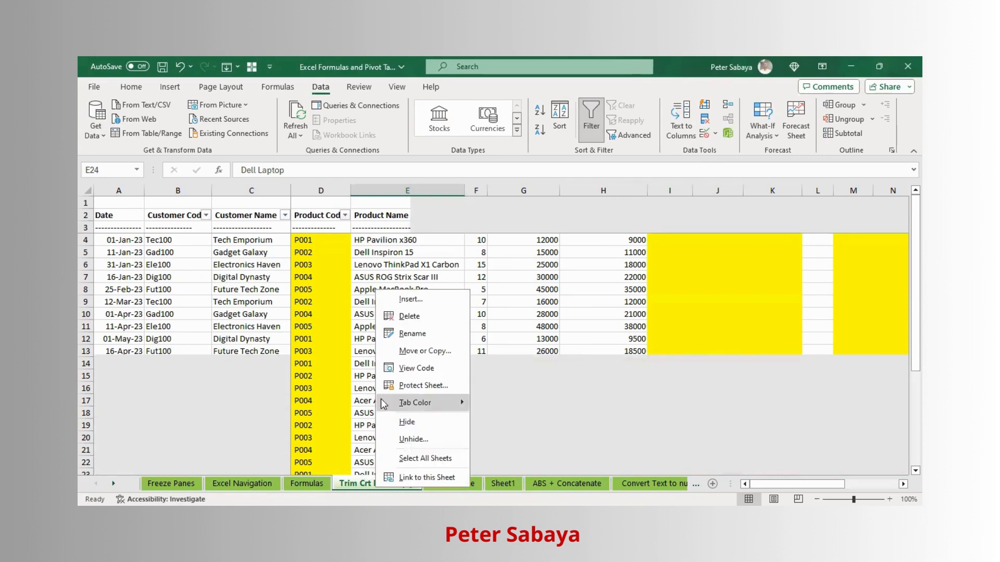
left_click(423, 353)
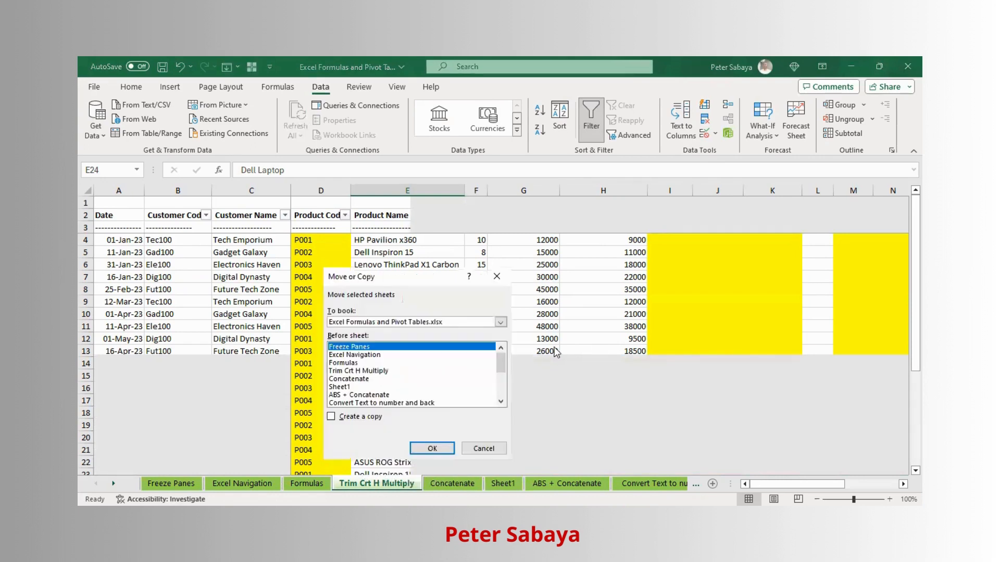
scroll(501, 402, "down", 5)
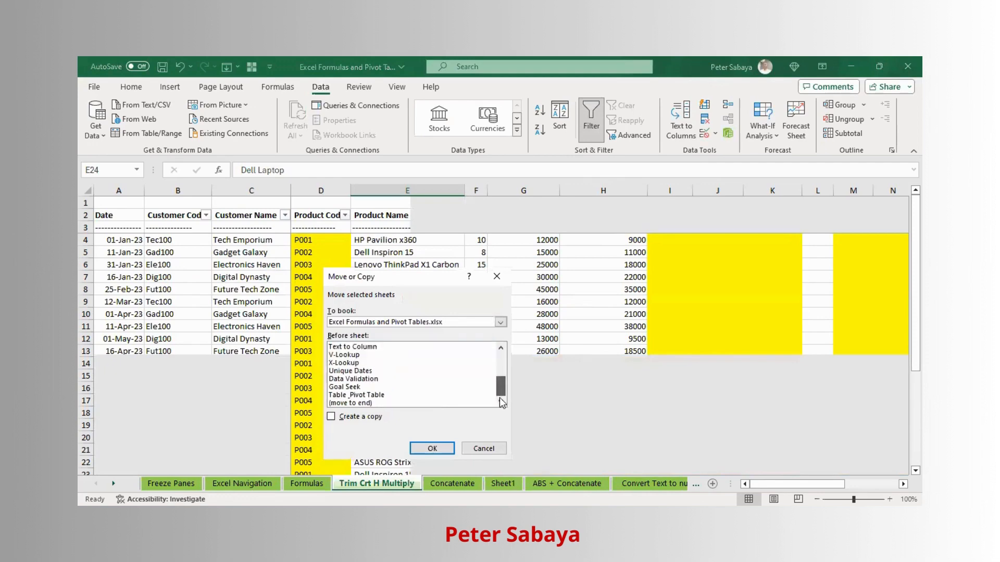
left_click(352, 395)
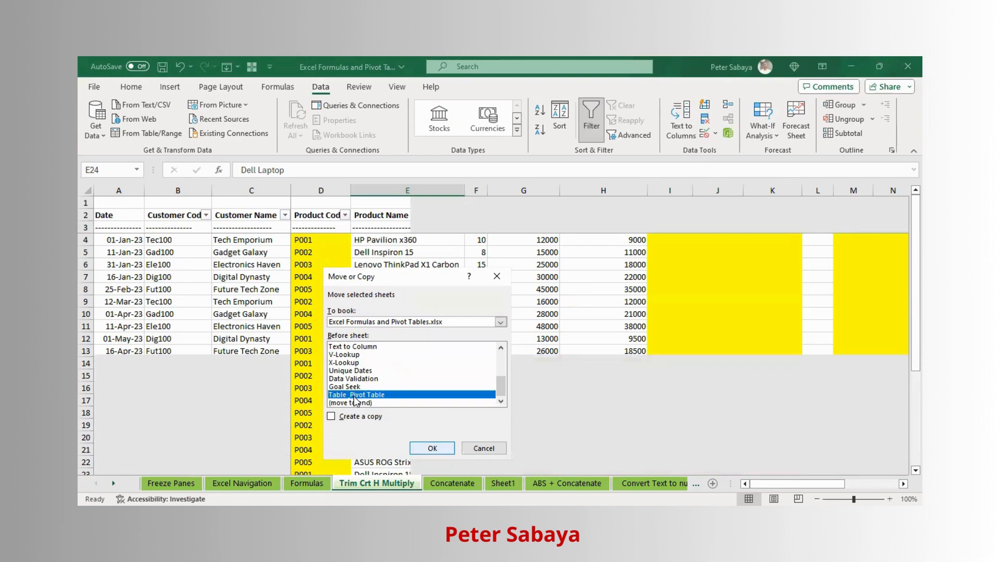
key("Return")
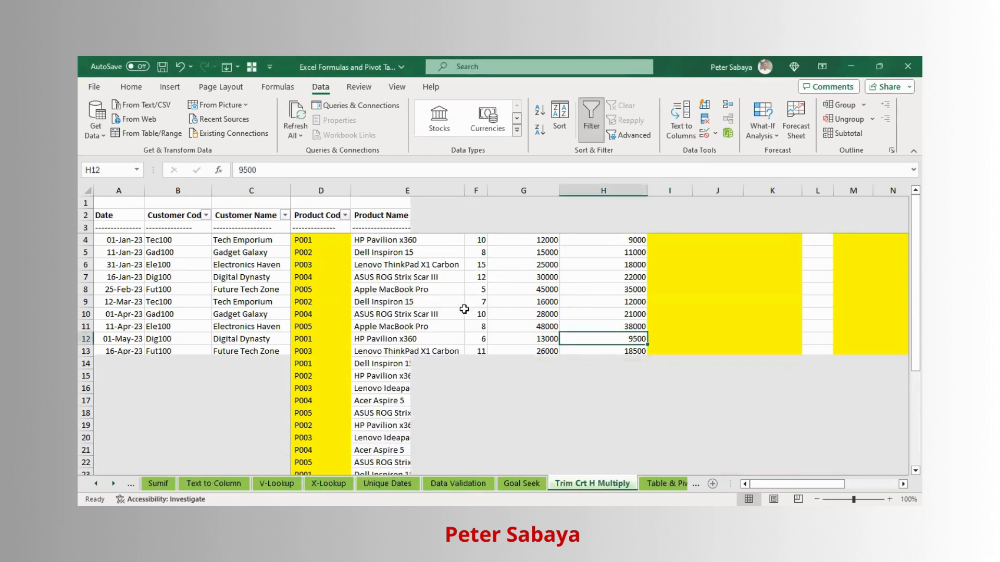
- Examine the customer, product and price data in the sales table, especially the price values in rows 14 to 23
left_click(494, 277)
scroll(473, 292, "down", 3)
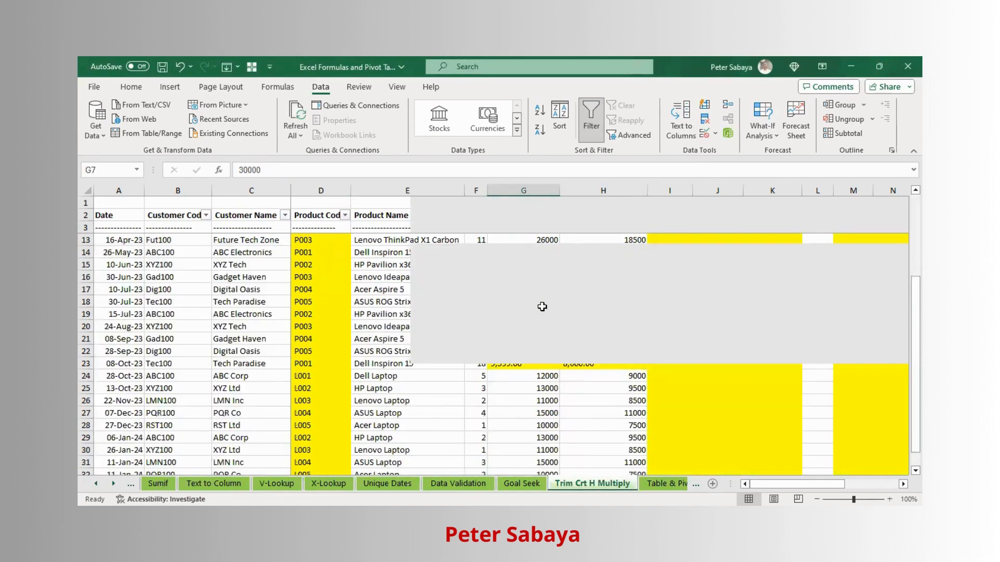
left_click(360, 349)
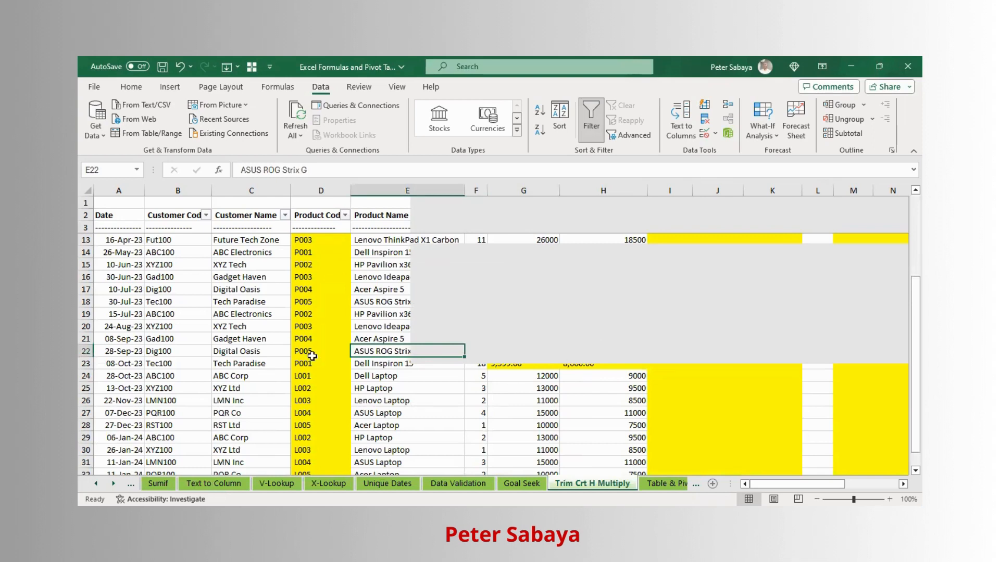
key("Left")
key("Right")
key("Right")
key("Right")
key("Right")
key("Right")
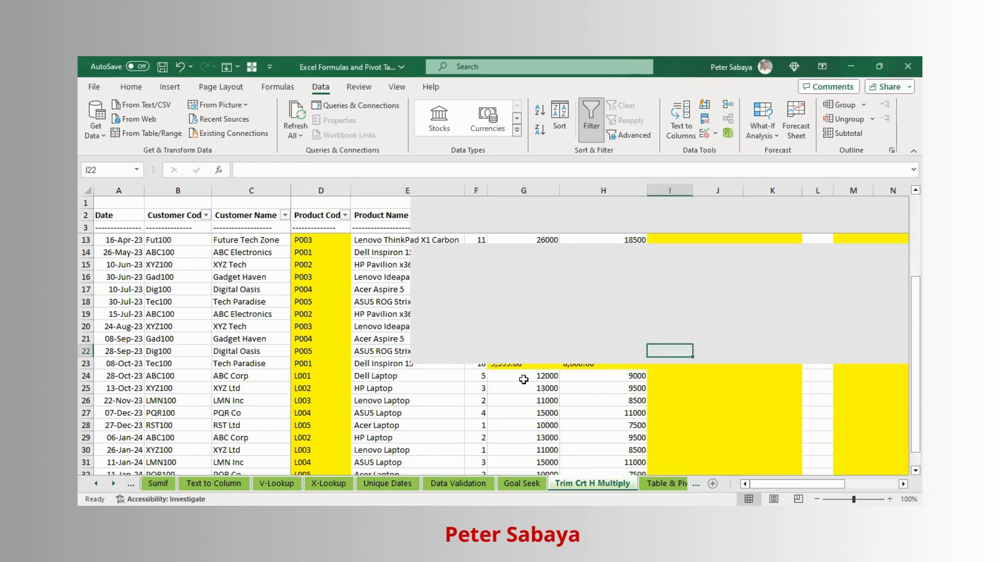
left_click(298, 349)
left_click(178, 313)
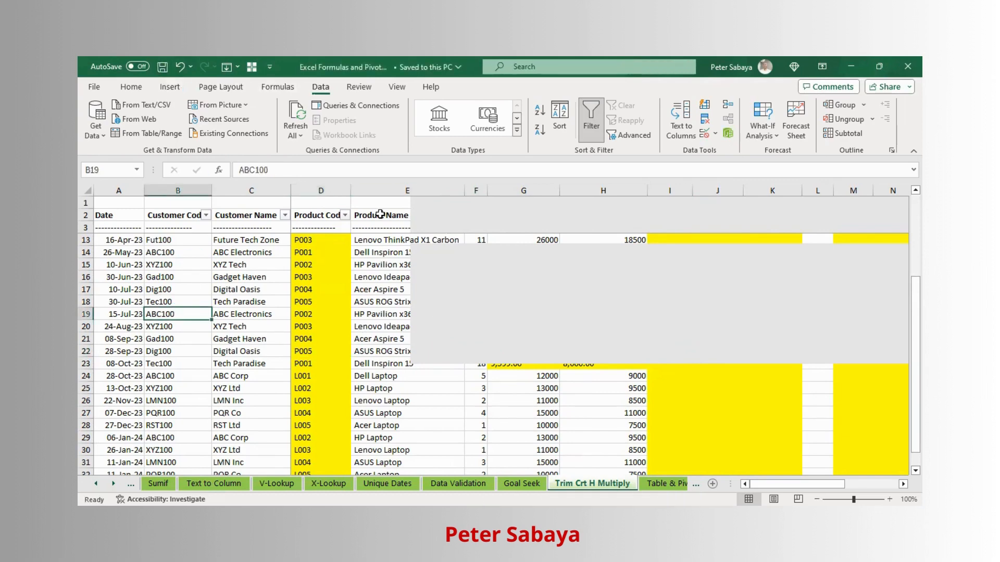
scroll(364, 271, "down", 3)
scroll(411, 312, "up", 5)
scroll(531, 296, "down", 3)
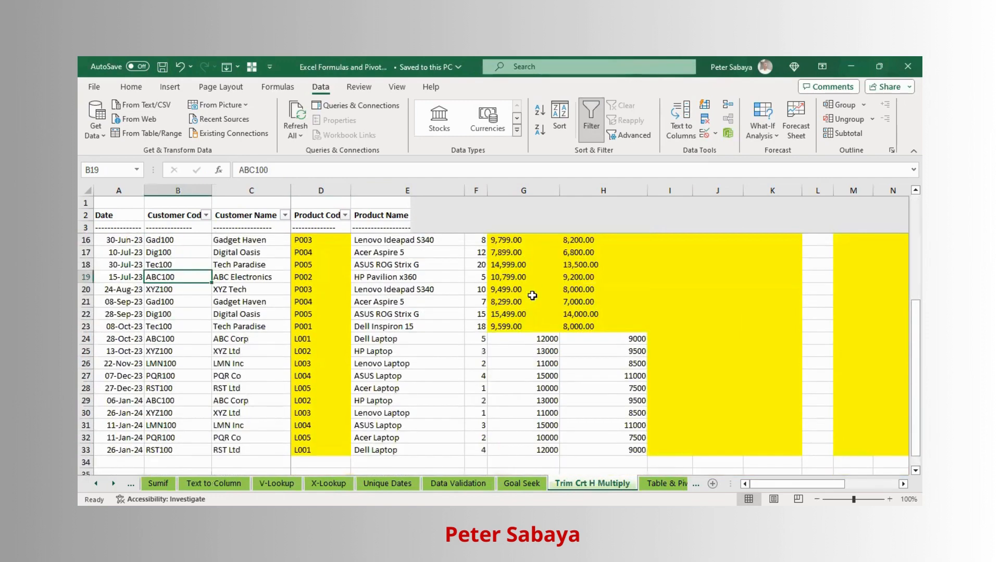
scroll(532, 279, "up", 3)
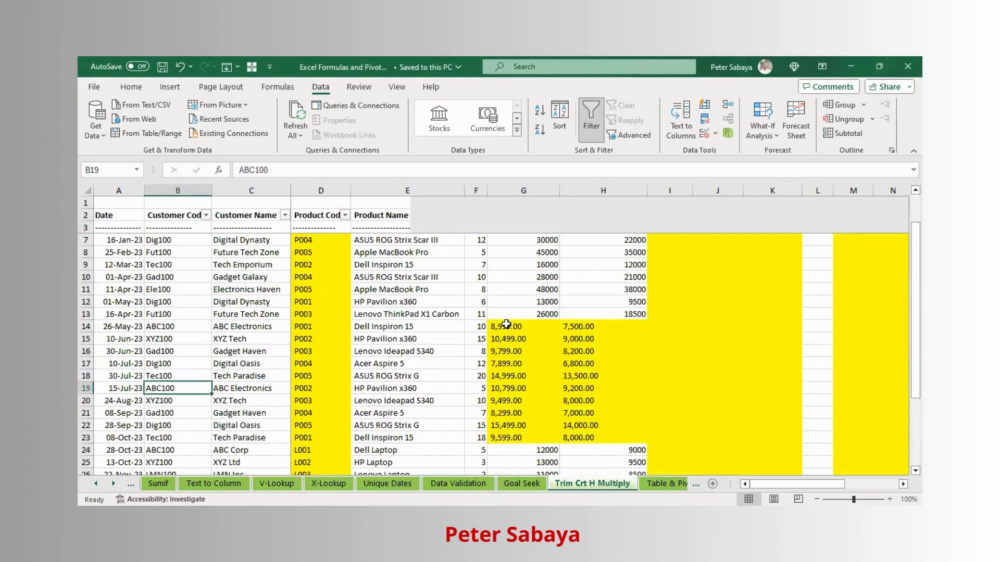
- Remove the commas from the prices in G14:H23 by replacing all of them with nothing, limiting the replacement to the sheet
left_click(505, 323)
scroll(520, 323, "down", 2)
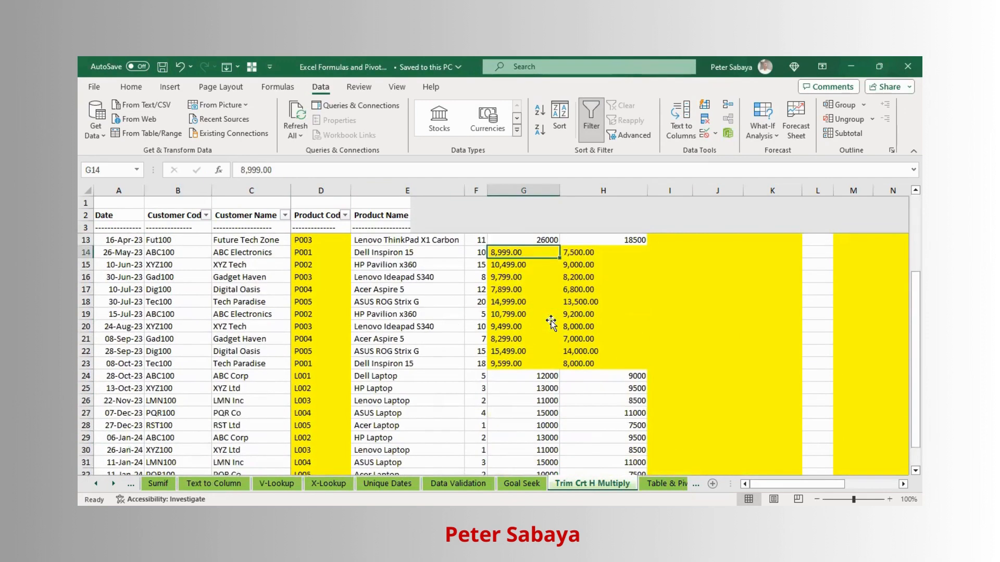
left_click(614, 362, "shift")
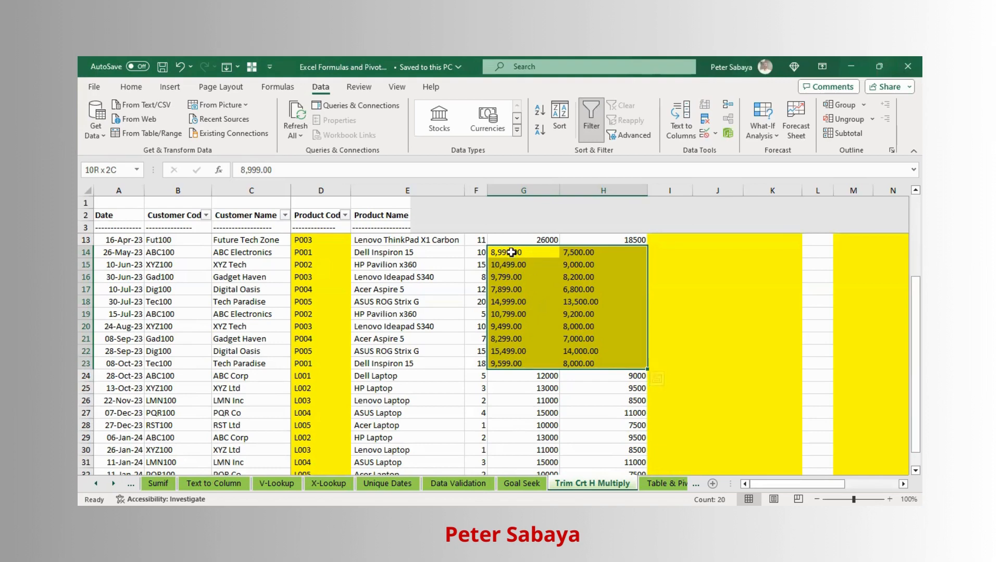
left_click(511, 252)
key("shift+Right")
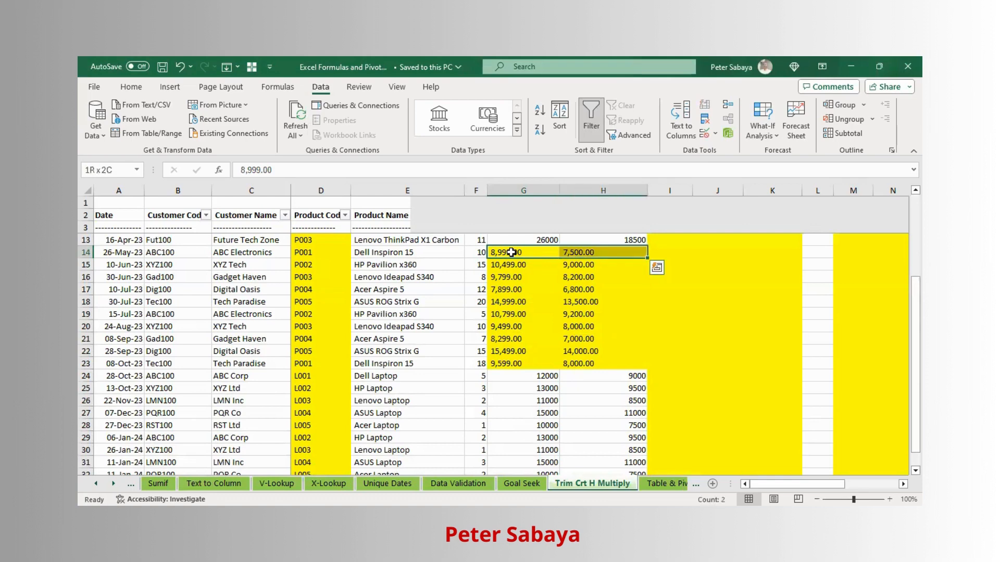
left_click(625, 363, "shift")
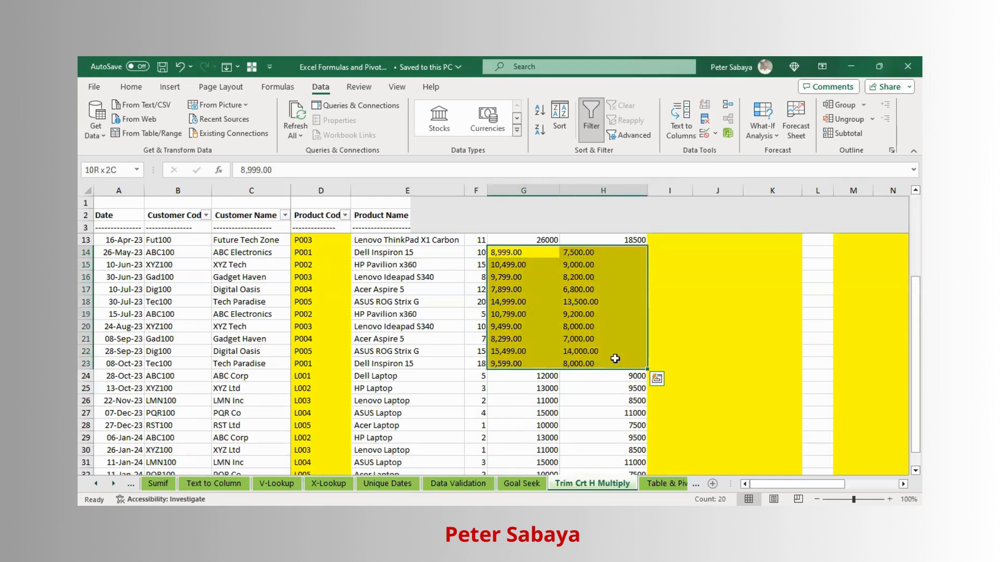
key("ctrl+h")
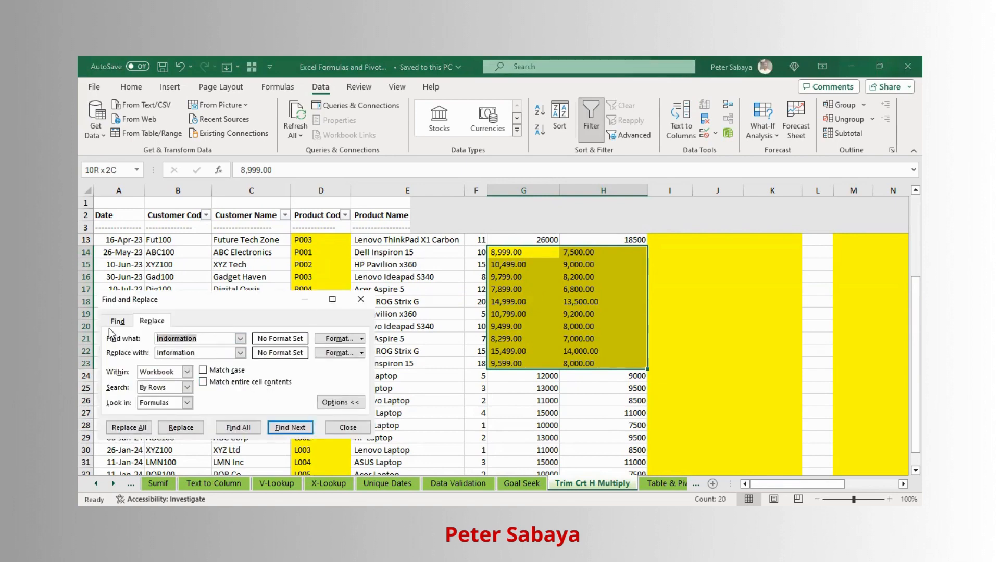
type(",")
key("Tab")
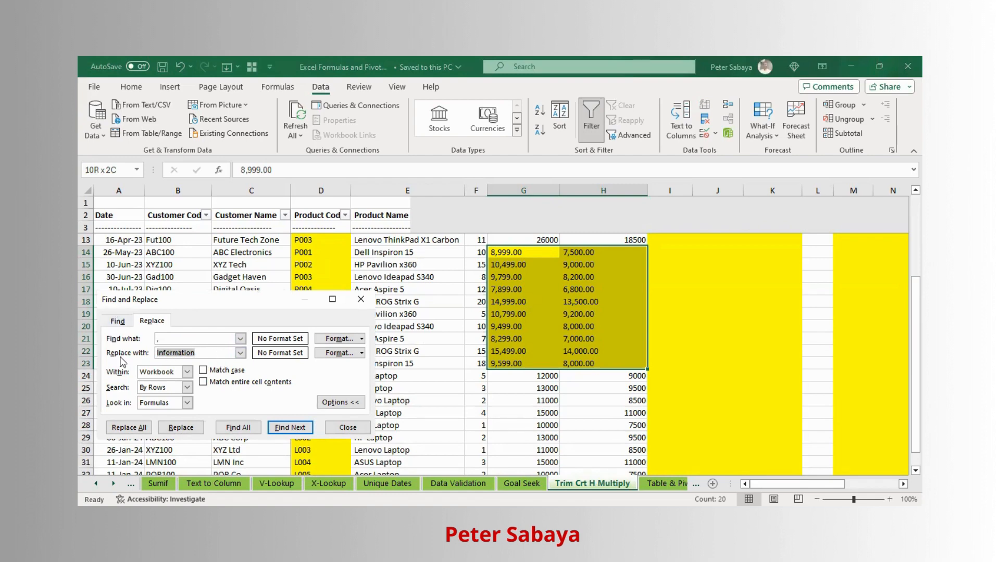
key("BackSpace")
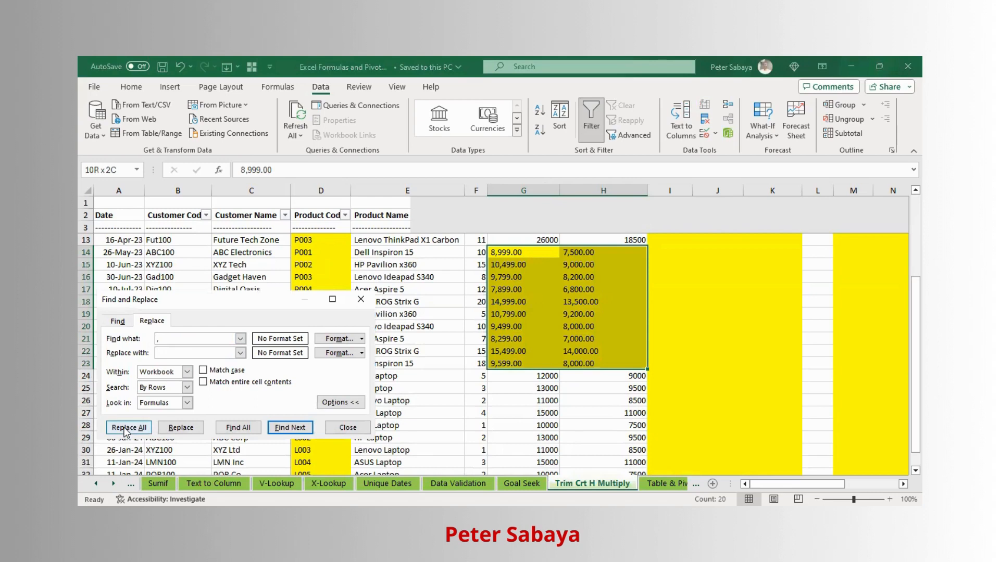
left_click(186, 371)
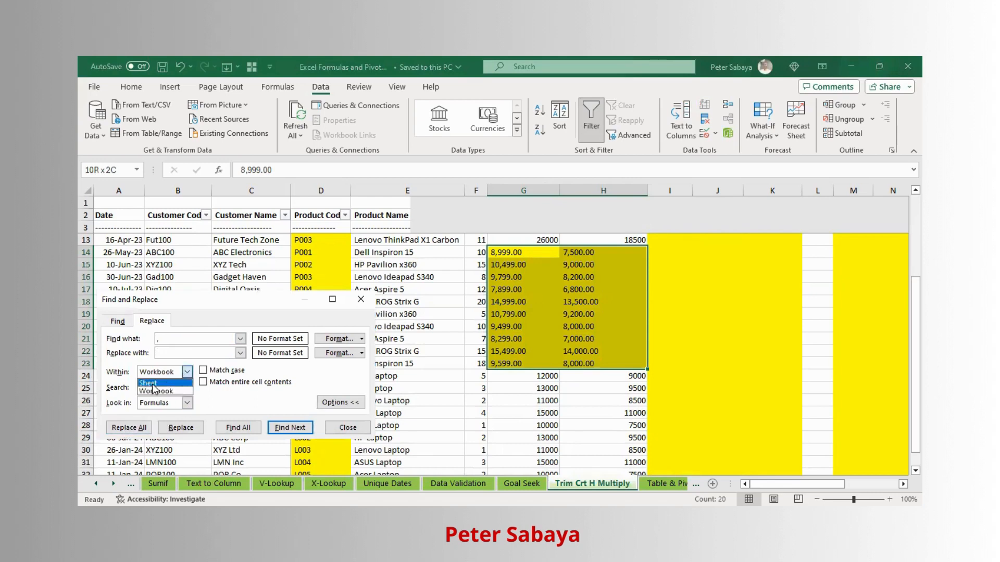
left_click(152, 384)
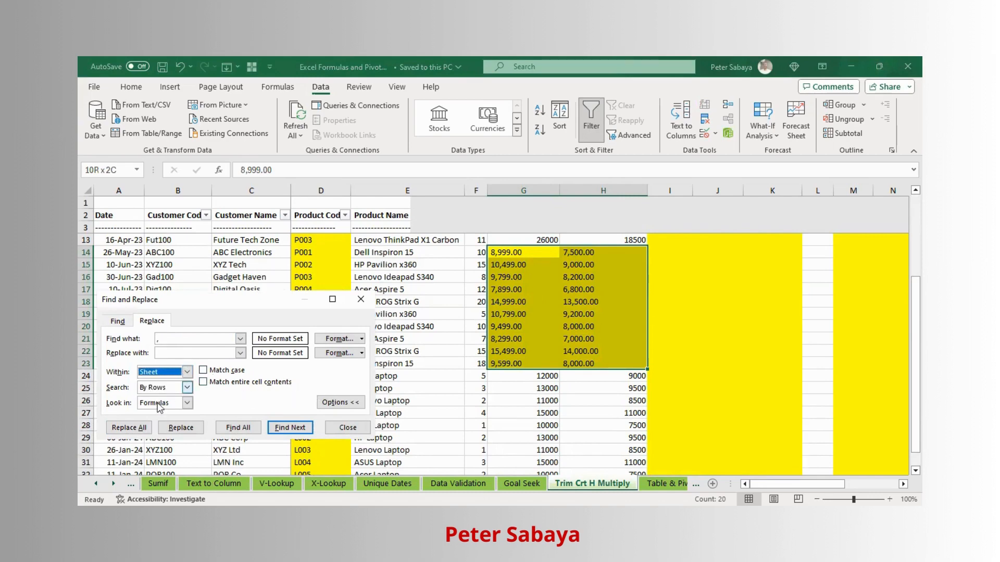
left_click(137, 427)
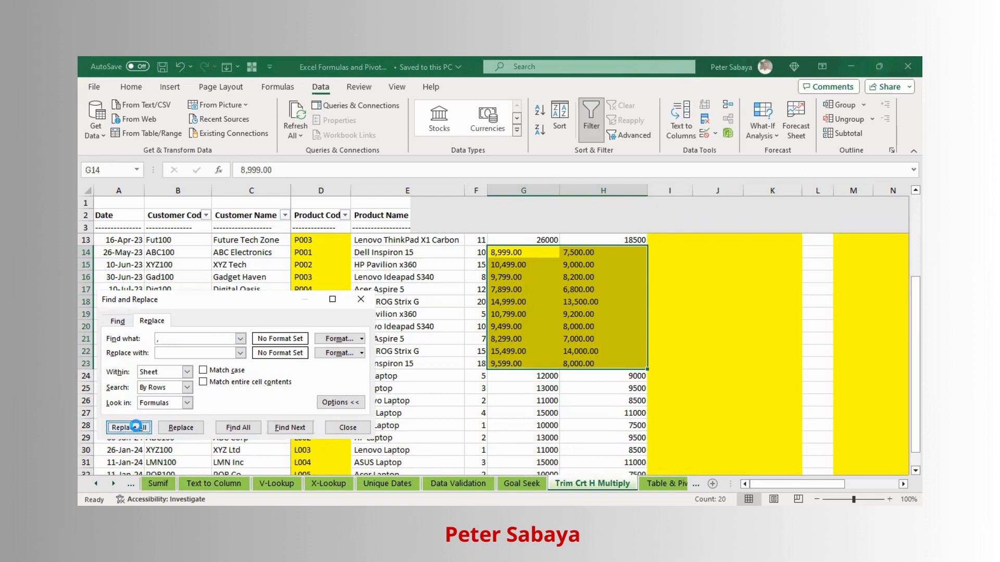
left_click(504, 323)
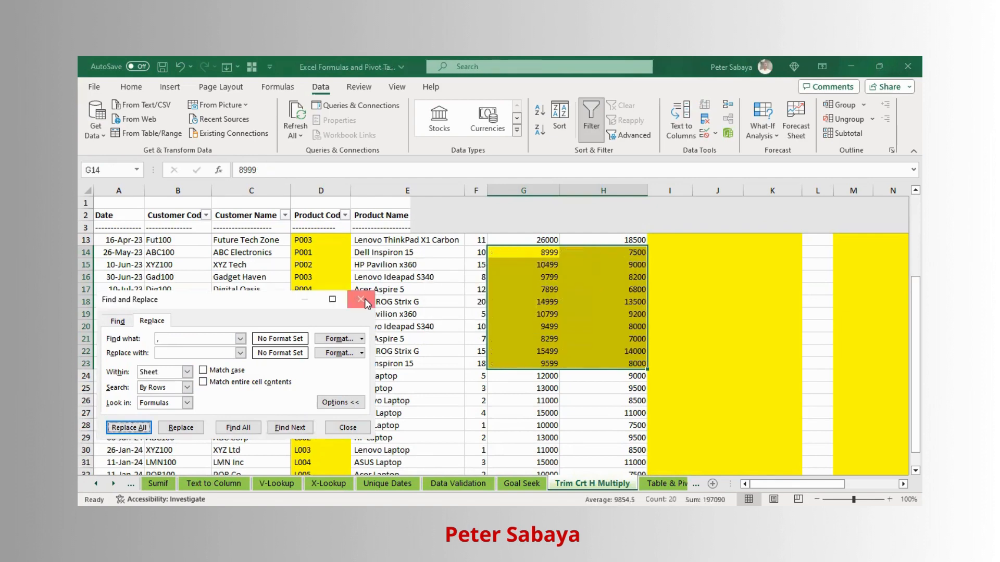
left_click(361, 299)
- Check the sales and purchase prices in rows 14 to 23 against the rows above
left_click(593, 314)
scroll(591, 292, "up", 3)
scroll(582, 307, "down", 1)
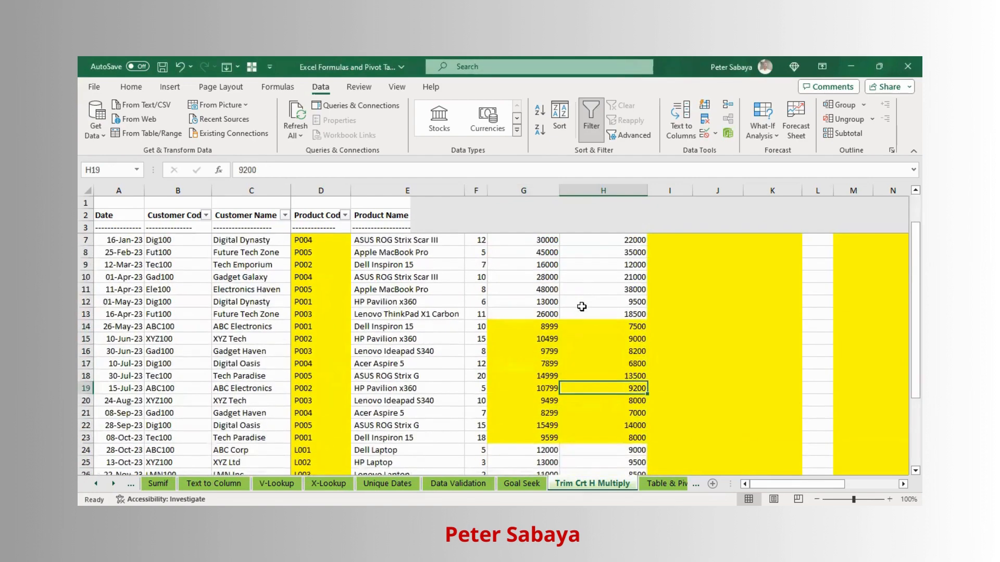
scroll(581, 308, "up", 1)
- Clear the TRIM formulas from the New Product Code column, from S4 down to the last filled row
left_click(666, 315)
key("Right")
key("Right")
key("Right")
key("Right")
key("Right")
key("Right")
key("Right")
key("Right")
key("Right")
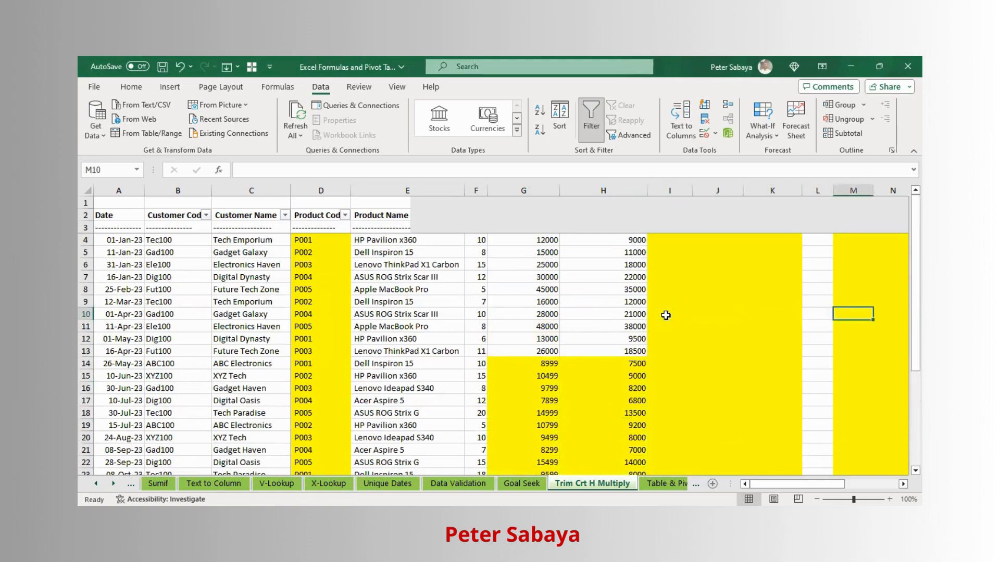
key("Right")
key("Right")
key("Right")
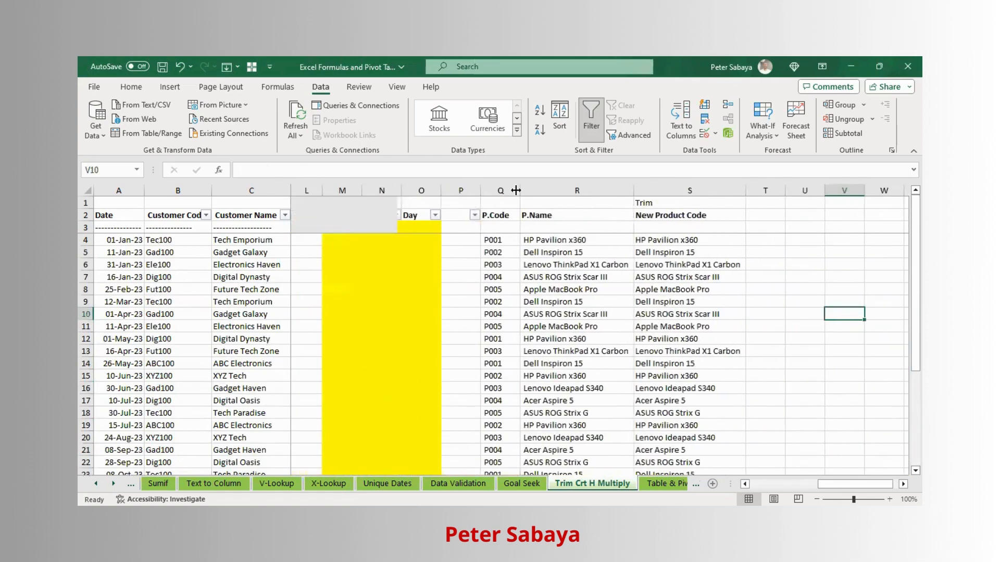
left_click(672, 252)
left_click(678, 240)
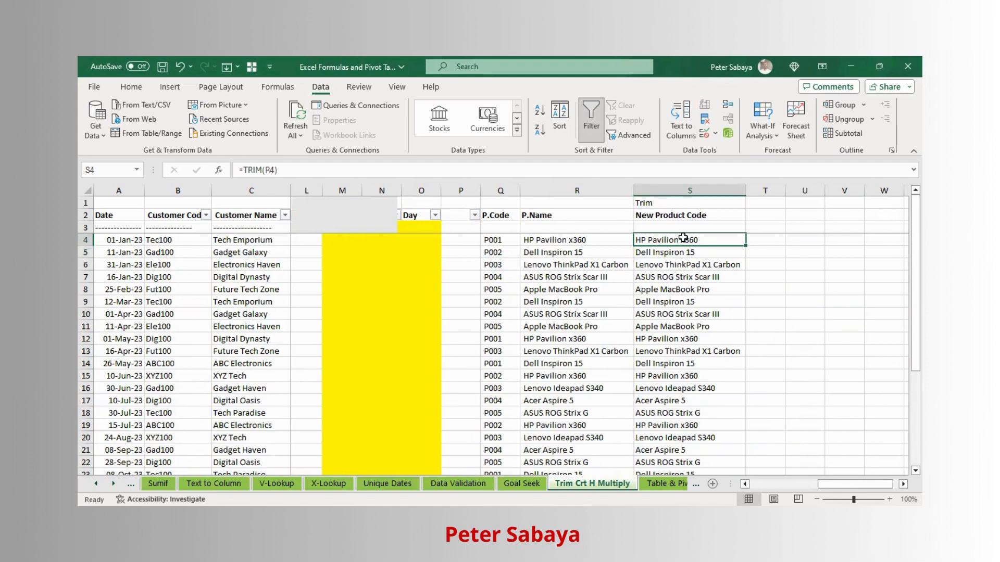
key("ctrl+shift+Down")
key("Delete")
key("Up")
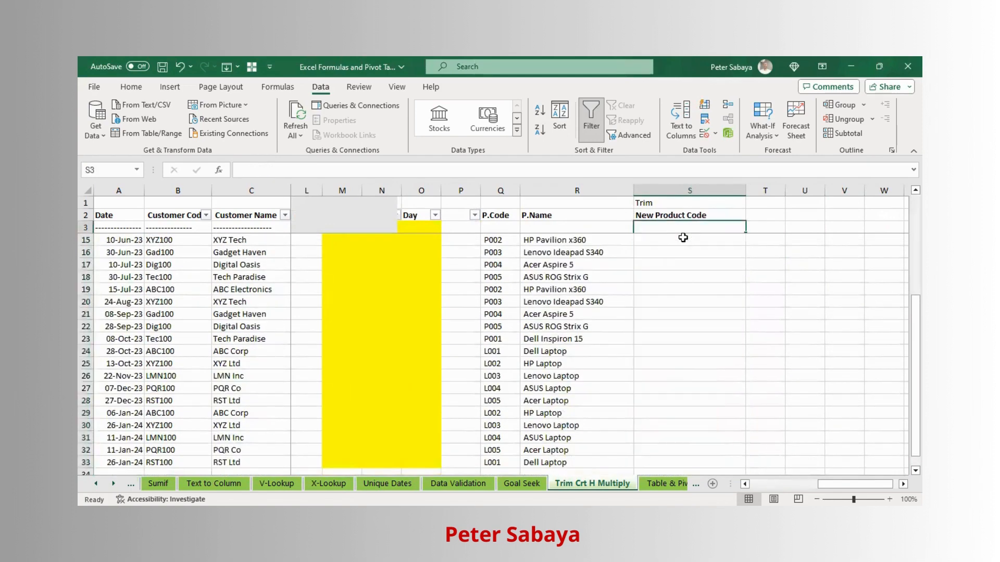
- Inspect the product names in columns R and E, checking the contents of E4 for stray spaces
key("Down")
key("Left")
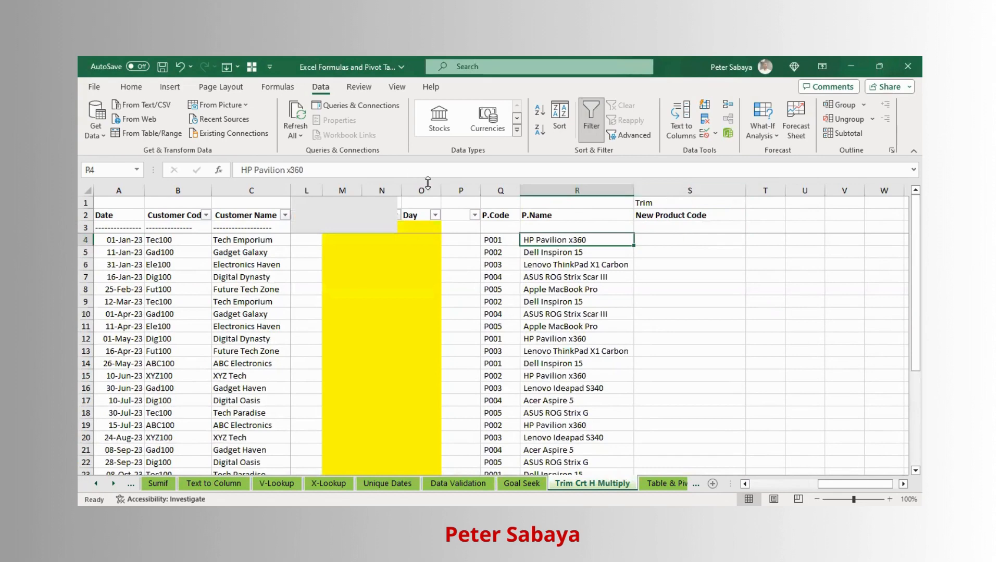
left_click(238, 301)
key("Right")
key("Right")
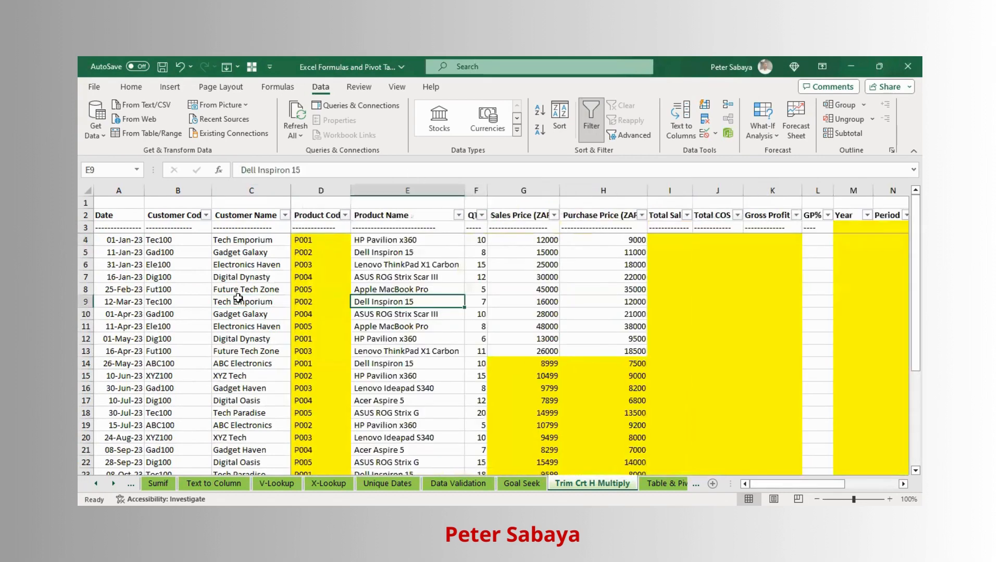
left_click(401, 246)
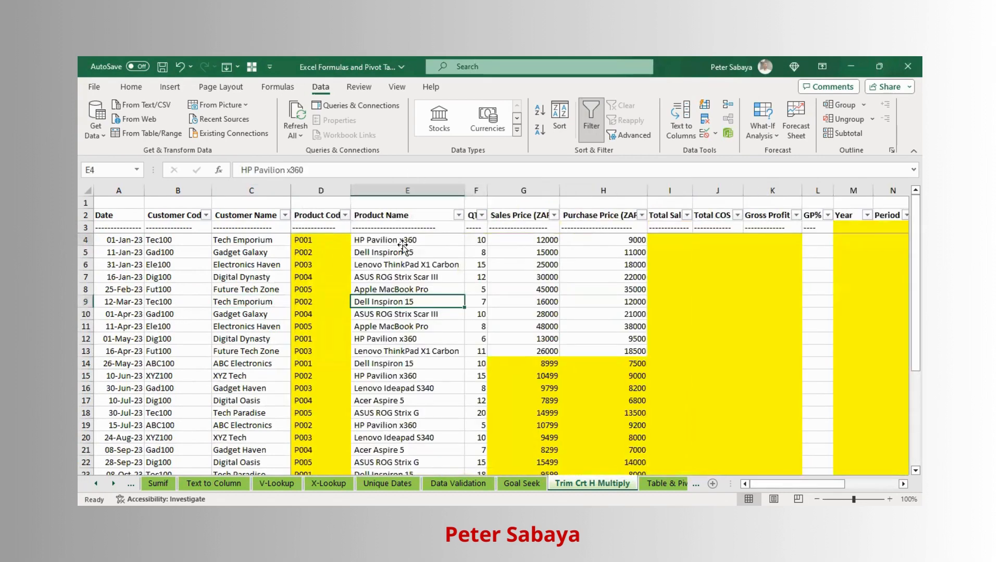
left_click(320, 170)
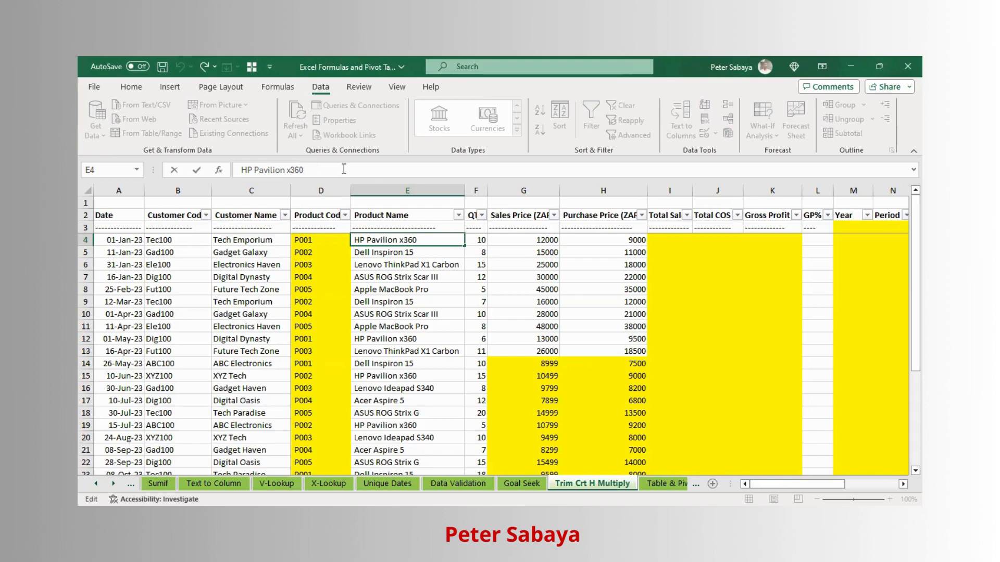
left_click(413, 323)
left_click(427, 238)
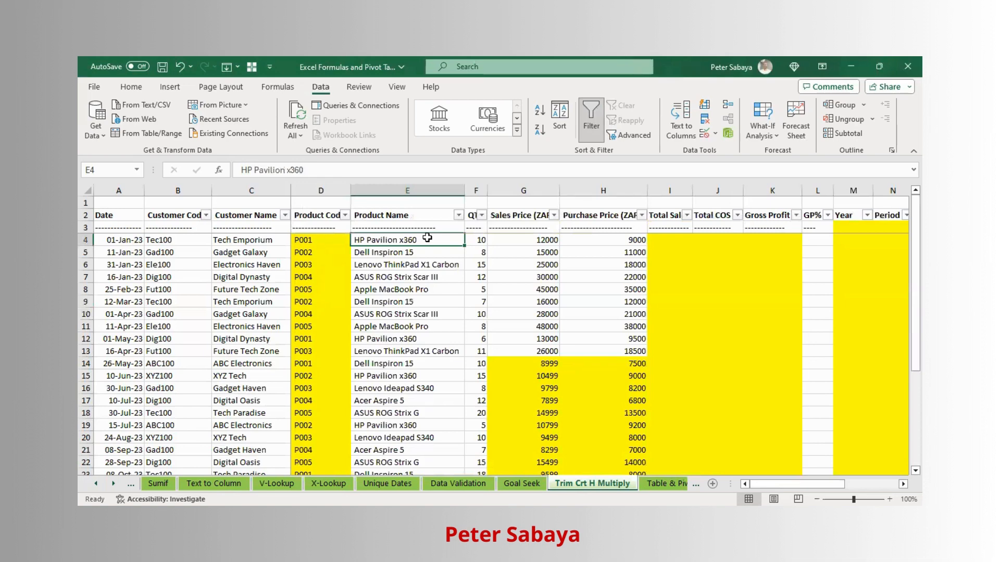
key("Right")
key("Right")
key("Right")
key("Right")
key("Right")
key("Right")
key("Right")
key("Right")
key("Right")
key("Right")
key("Right")
key("Right")
key("Right")
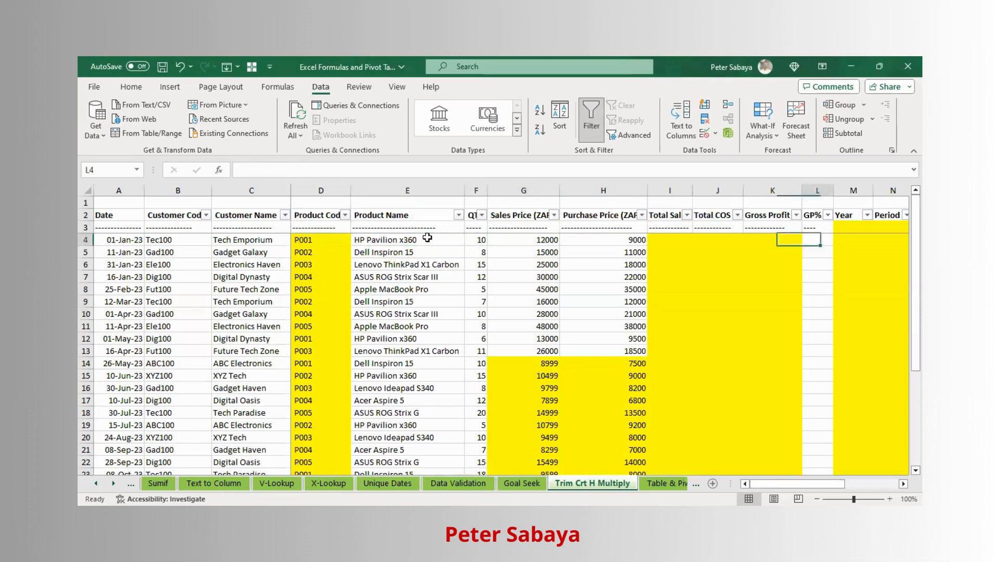
key("Right")
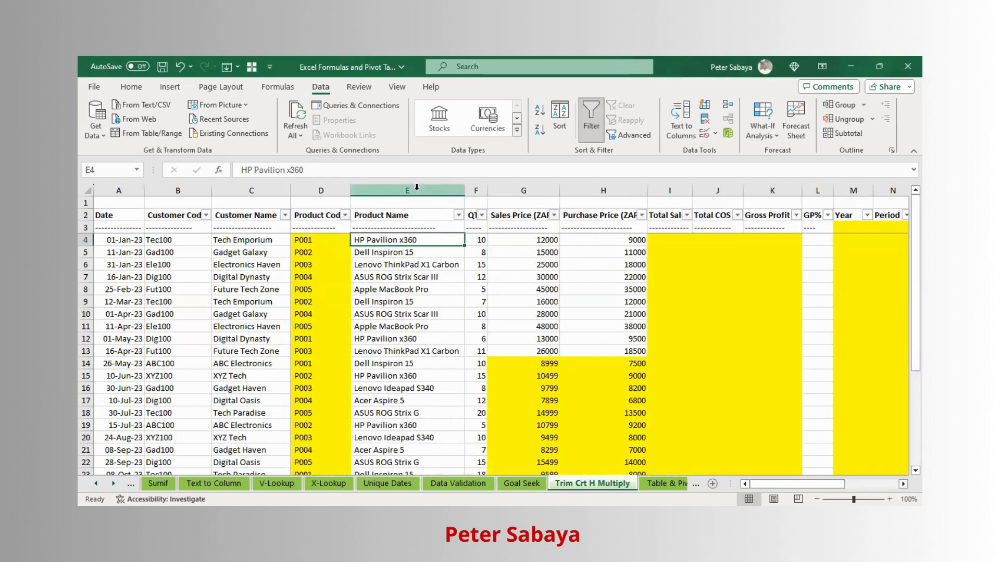
- Copy the entire Product Name column E and paste it over the P.Name column R
left_click(417, 187)
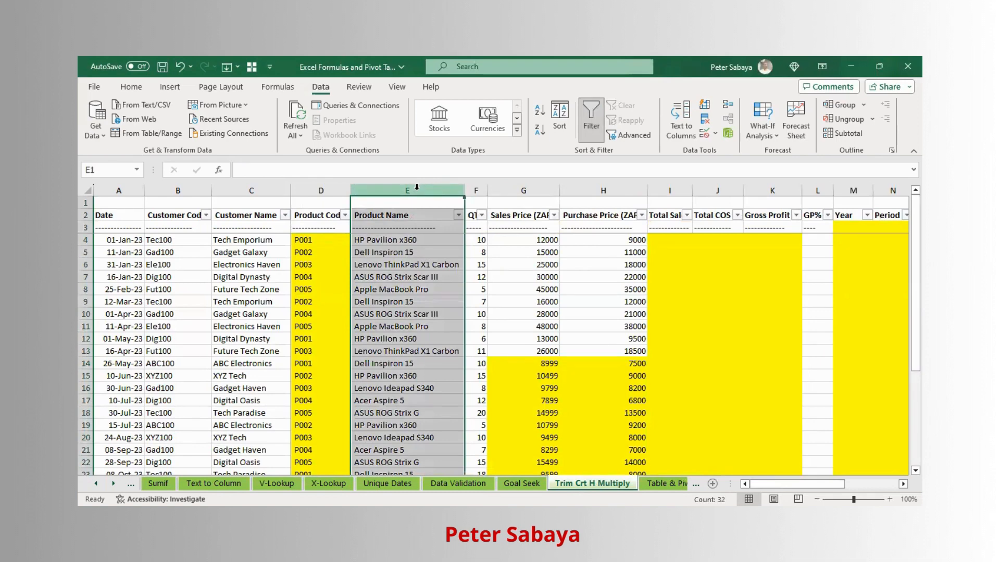
key("ctrl+c")
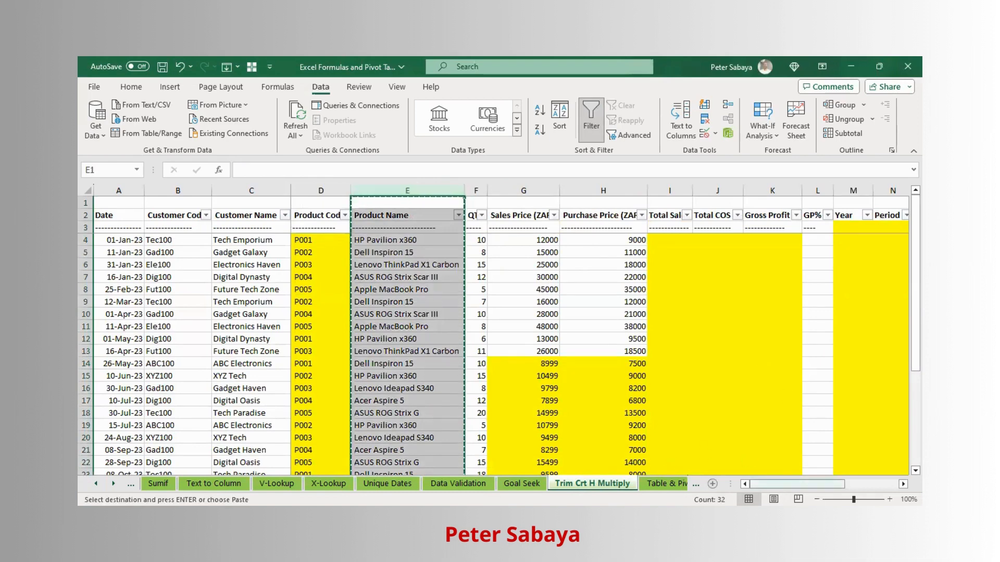
left_click_drag(796, 484, 852, 484)
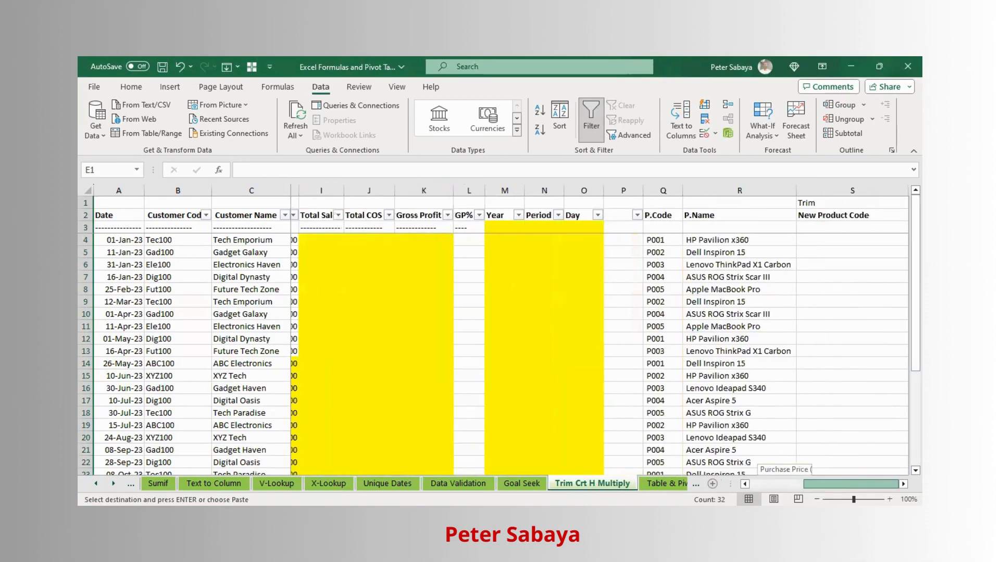
left_click(729, 190)
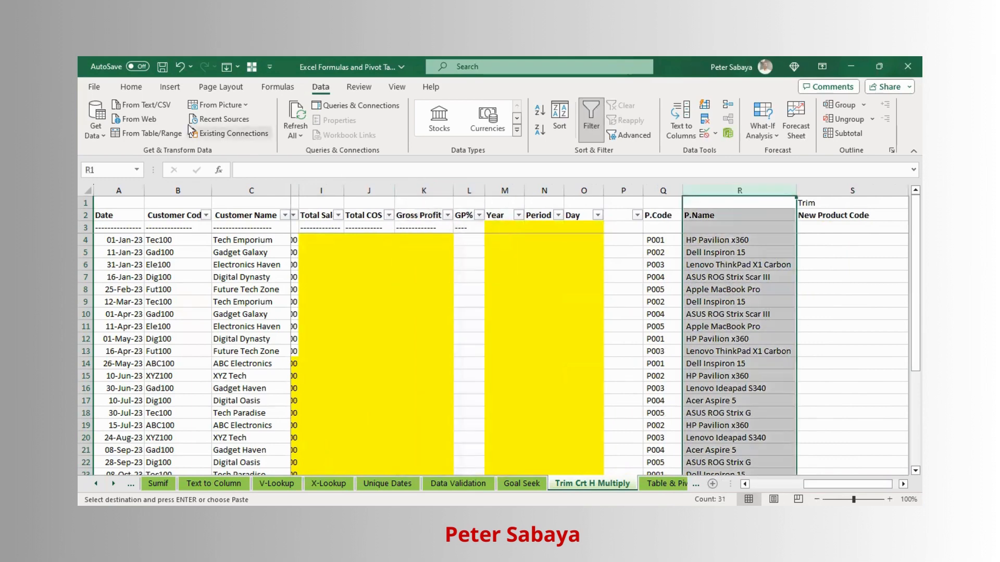
left_click(132, 87)
left_click(101, 114)
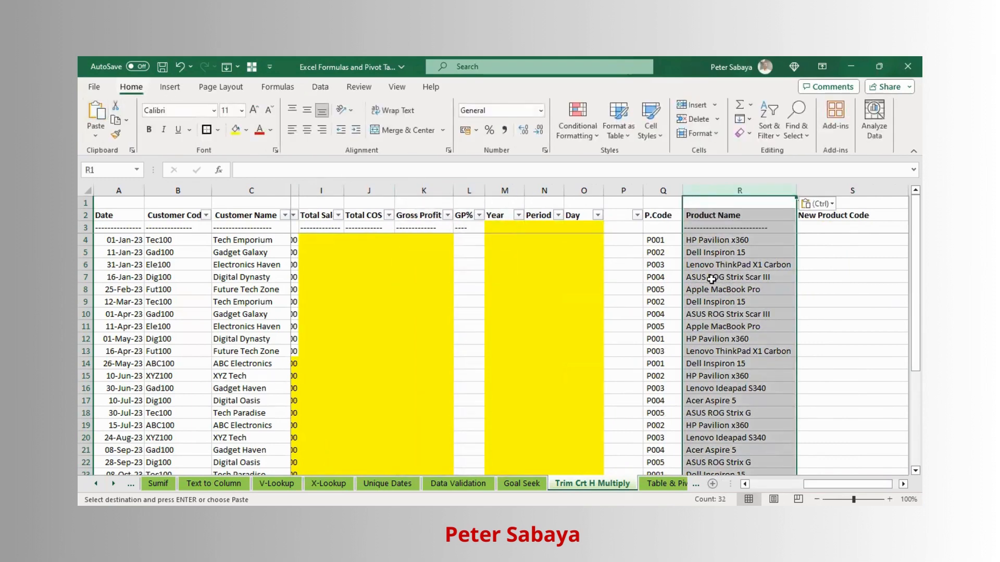
left_click(739, 254)
left_click(773, 238)
left_click(856, 240)
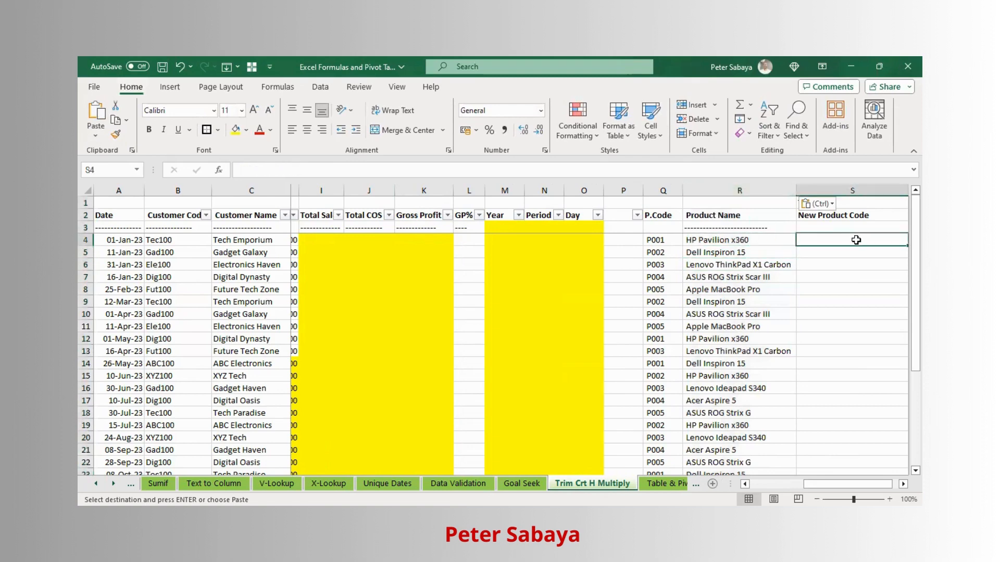
key("Right")
key("Right")
key("Right")
key("Right")
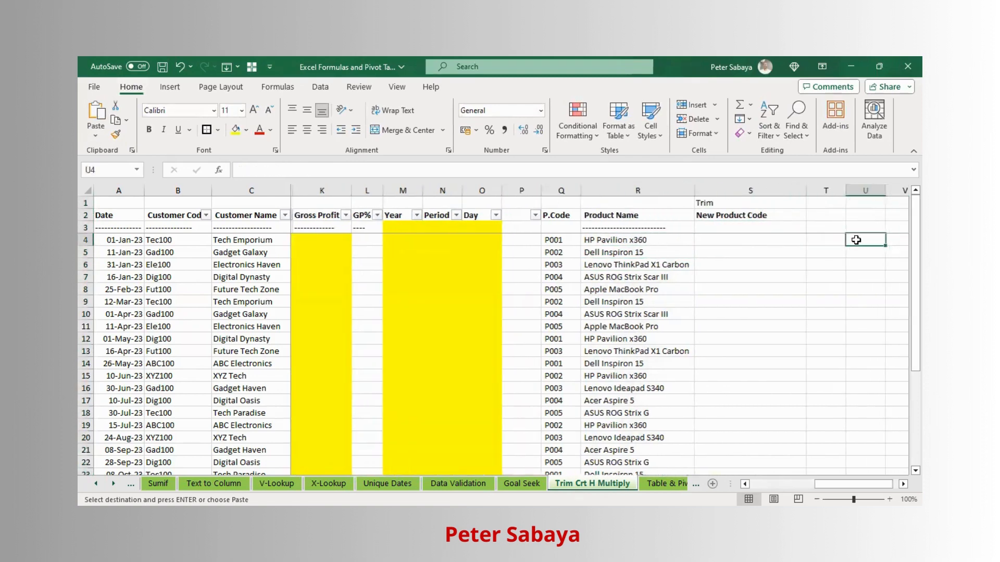
- Rename the column header in S2 as "New Product Name"
key("Left")
key("Left")
key("Left")
key("Left")
key("Left")
key("Up")
key("Up")
key("Up")
key("Right")
key("Right")
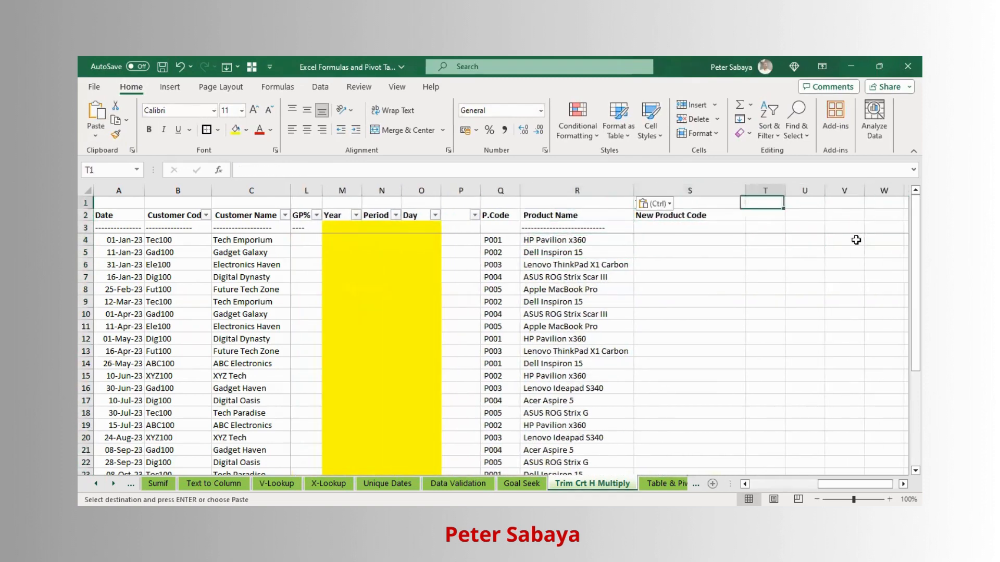
key("Down")
key("Left")
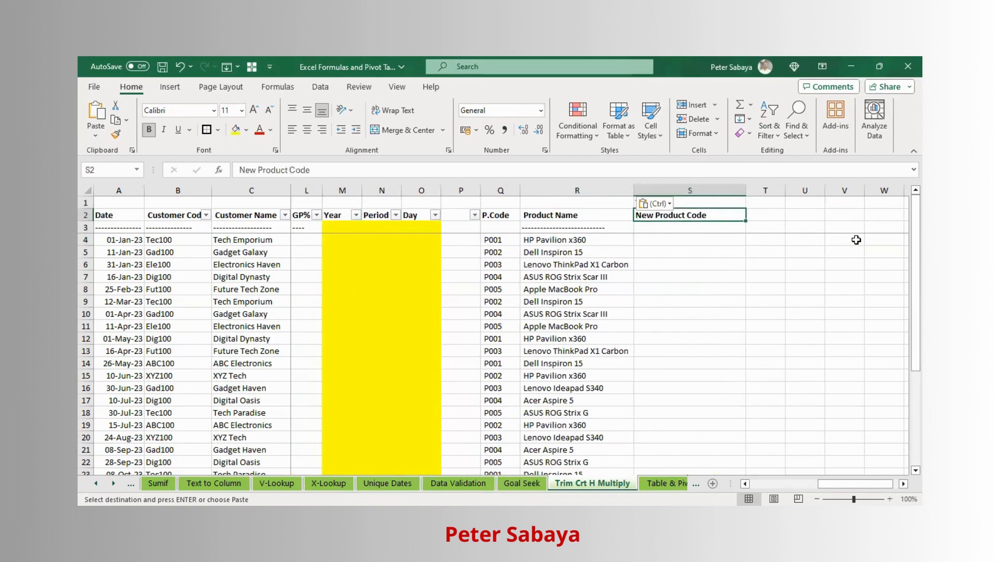
key("Escape")
type("New Product")
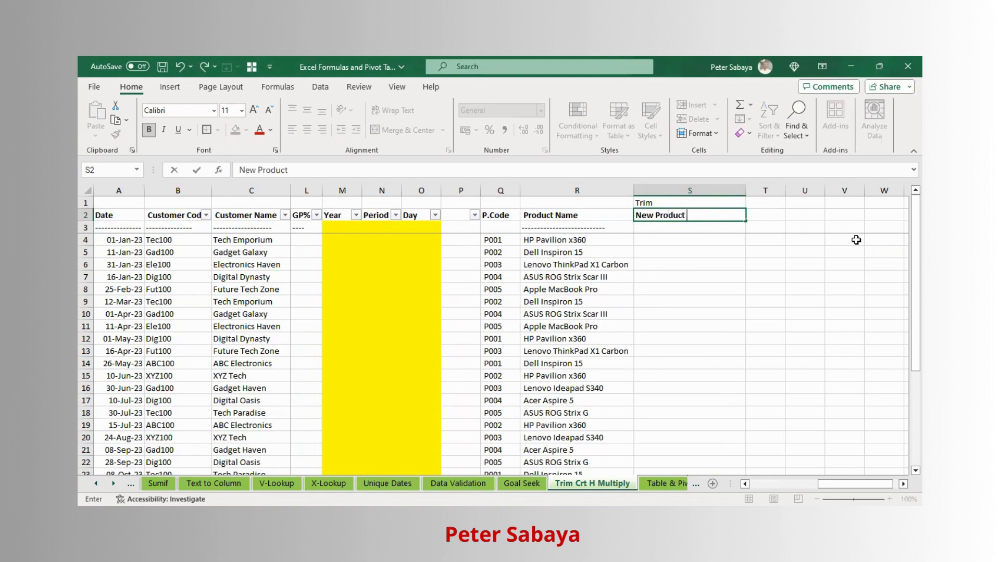
type(" Name")
key("Return")
key("Down")
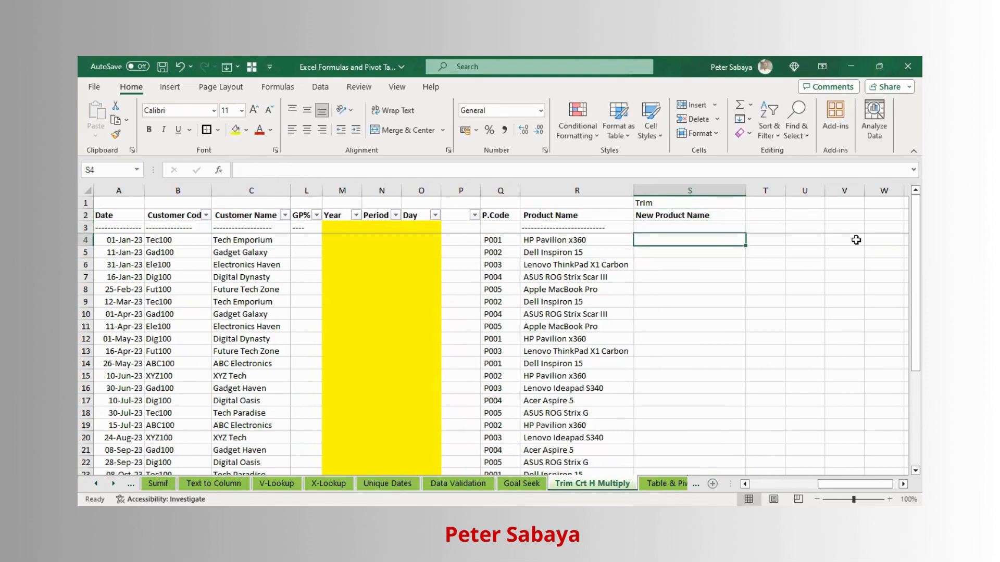
- Enter =TRIM(R4) in S4 and fill the formula down the New Product Name column to the last data row
type("=")
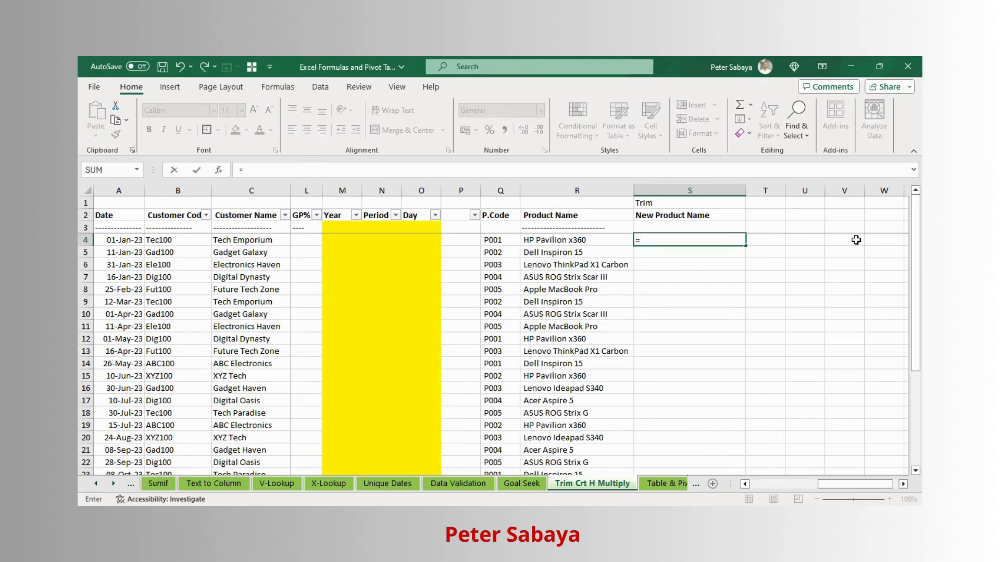
type("trim")
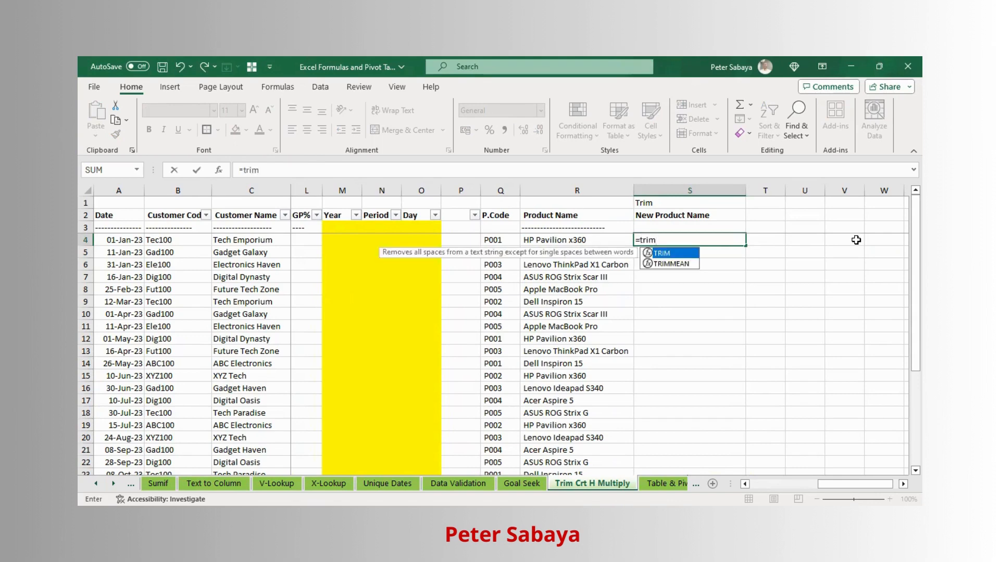
type("(")
left_click(550, 244)
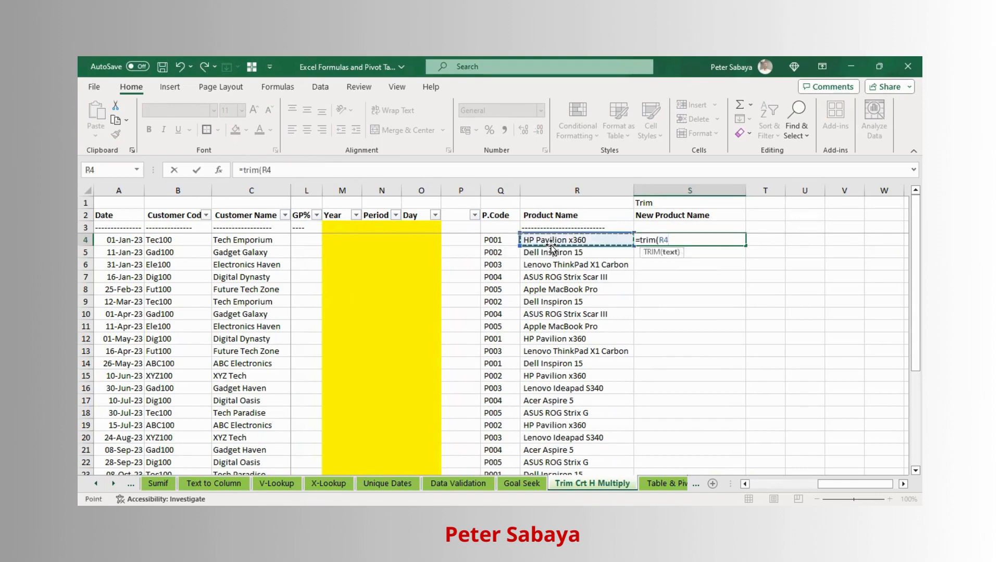
key("ctrl+Return")
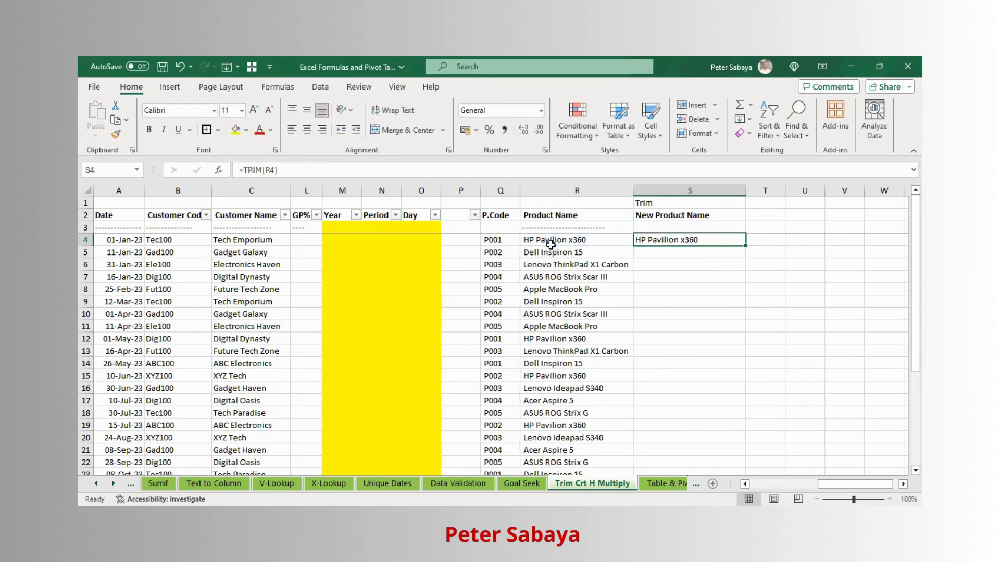
double_click(747, 246)
scroll(746, 249, "down", 7)
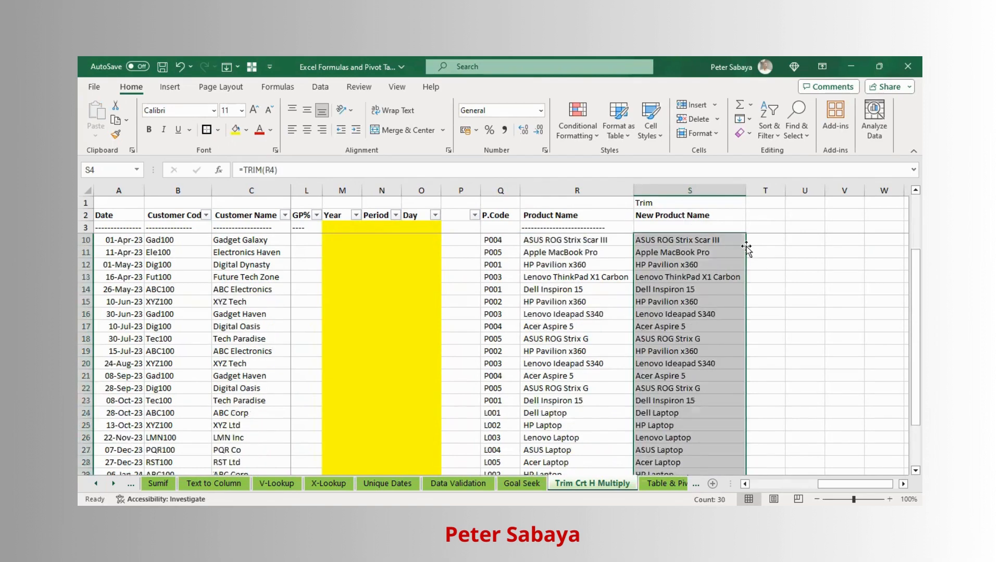
scroll(746, 250, "up", 7)
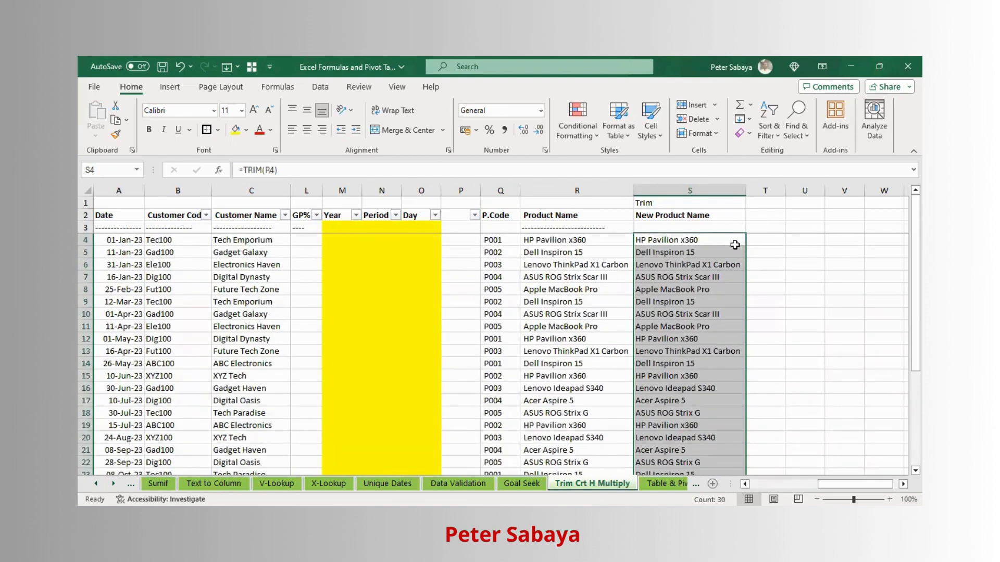
- Replace the TRIM formulas in the New Product Name column with their values by copying and pasting them in place as values only
key("ctrl+c")
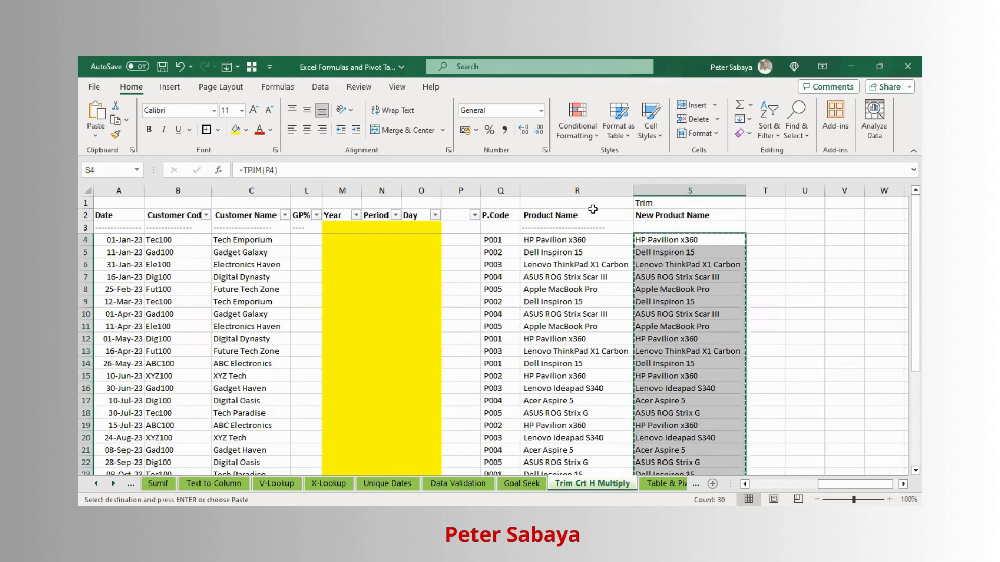
left_click(96, 133)
left_click(94, 227)
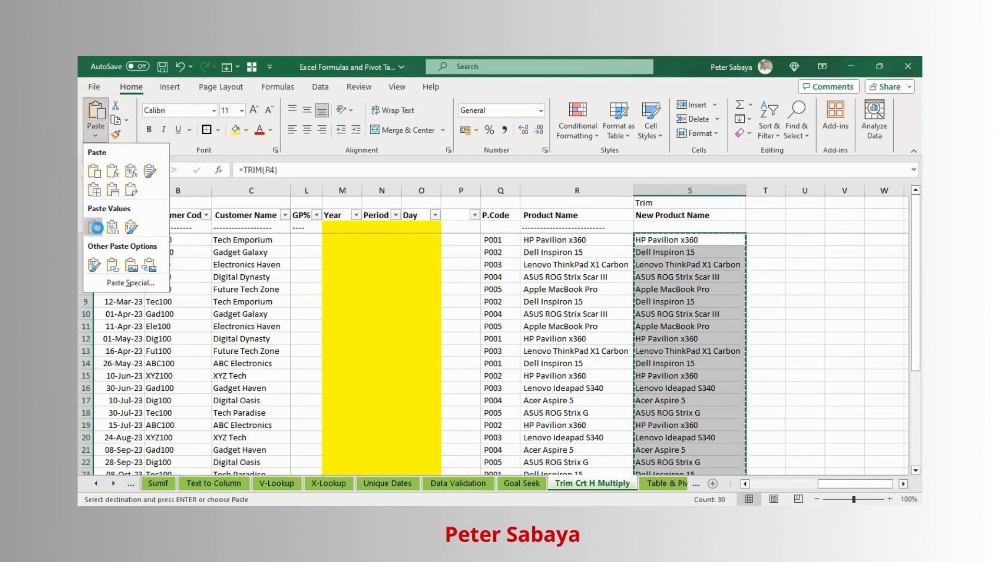
left_click(96, 138)
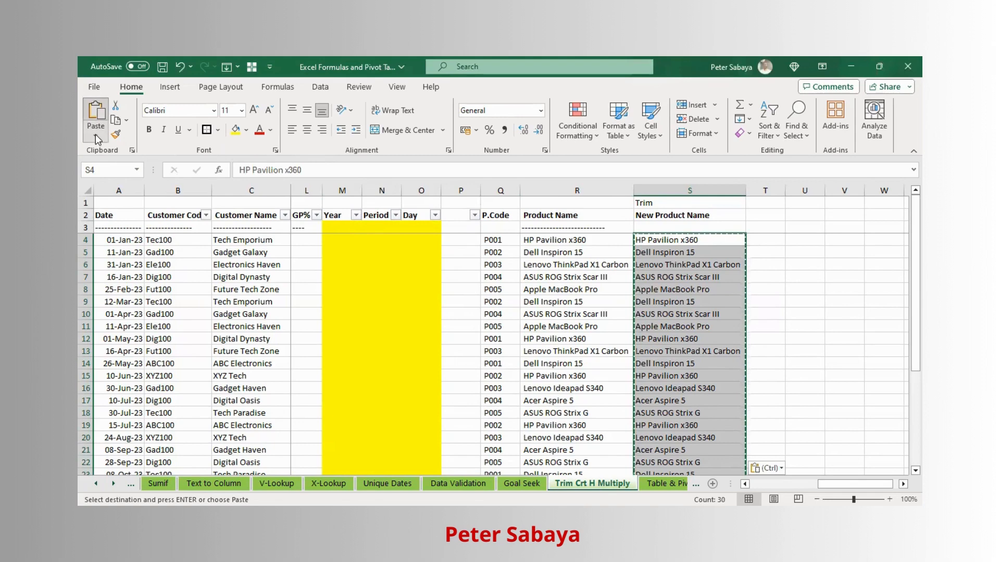
left_click(94, 227)
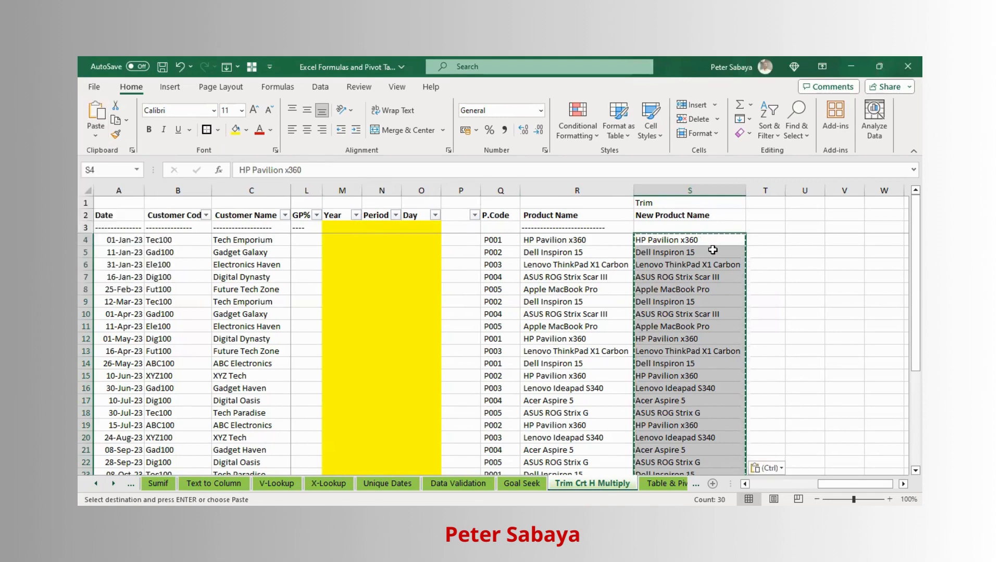
left_click(699, 187)
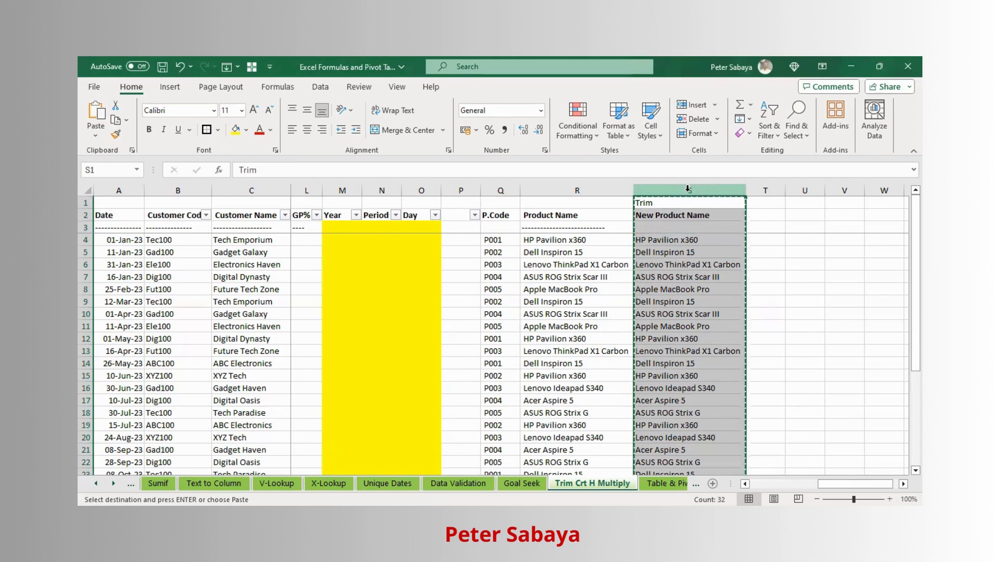
left_click(760, 241)
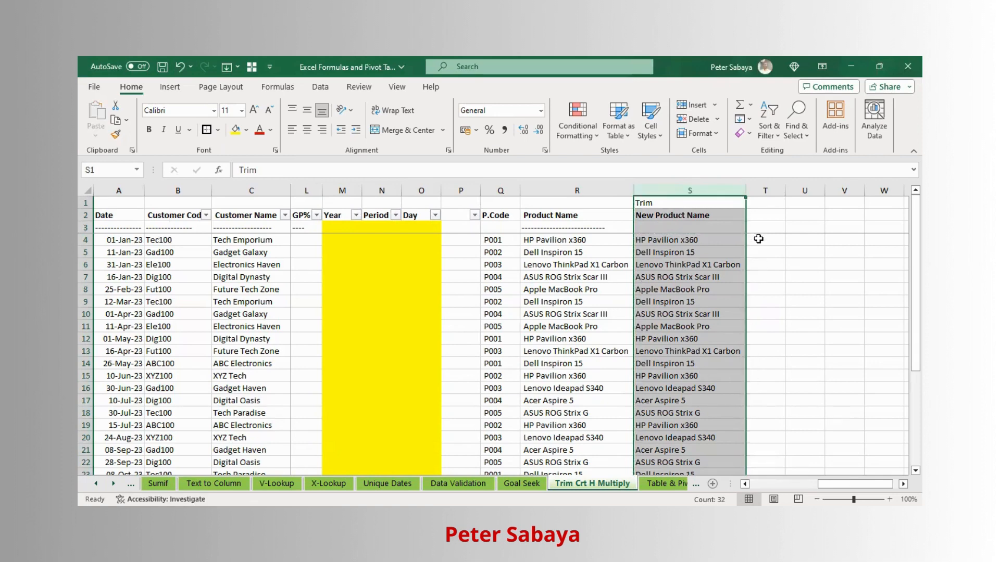
- Add the column header "New Product Codes" in T2
left_click(485, 238)
left_click(764, 217)
type("Ne")
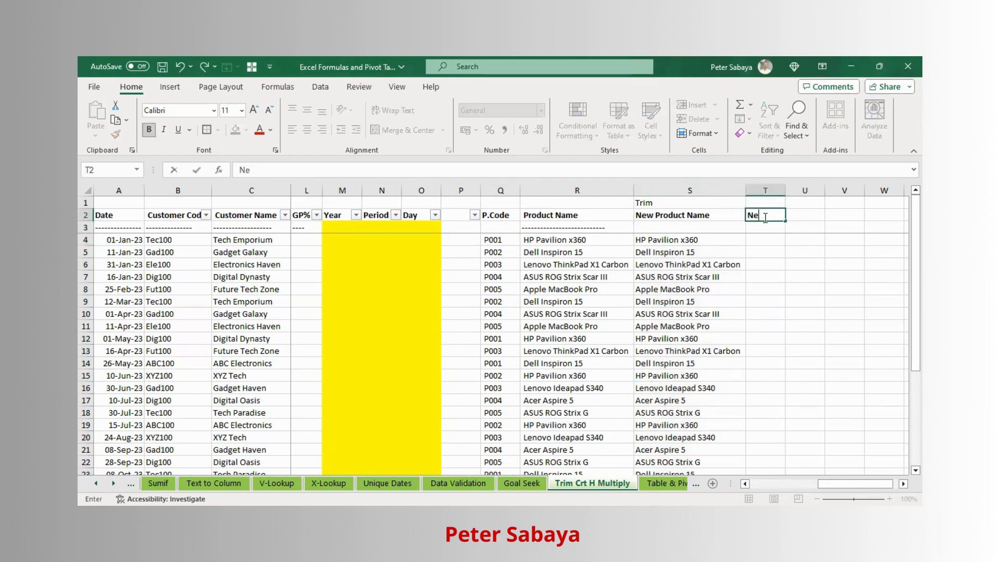
type("w Product Codes")
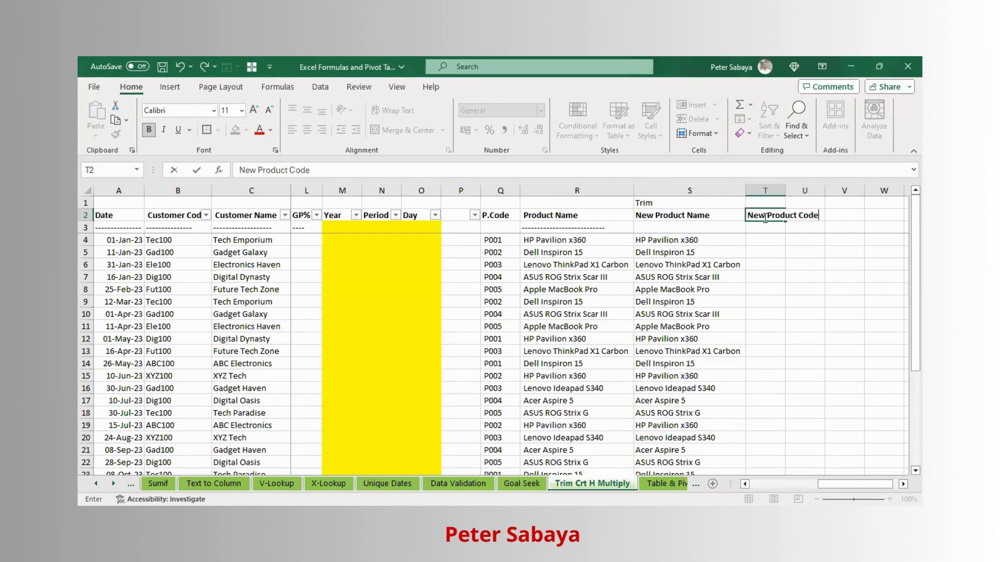
key("Return")
- Enter =LEFT(S4,4)&"100" in T4 to build the first new product code
key("Down")
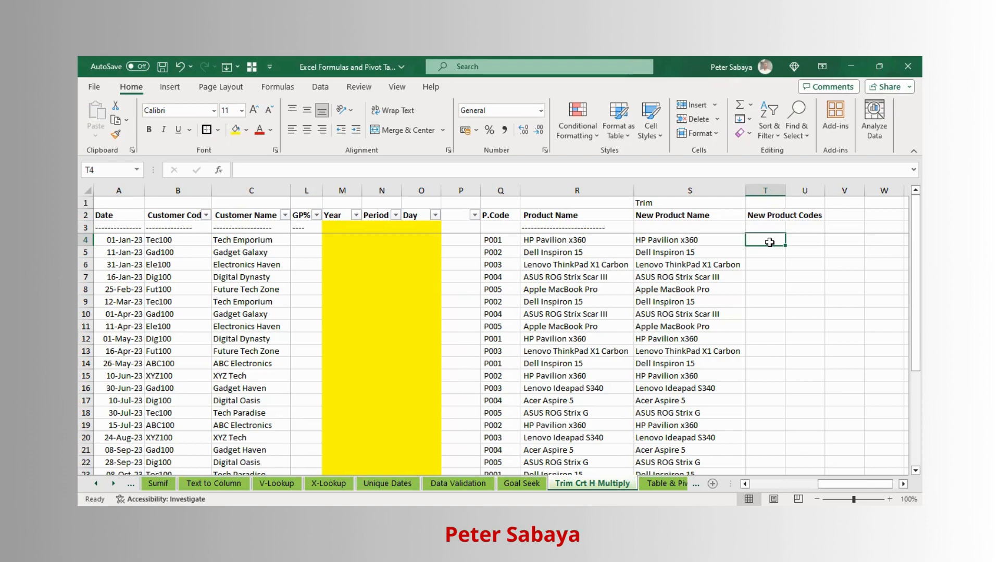
type("=")
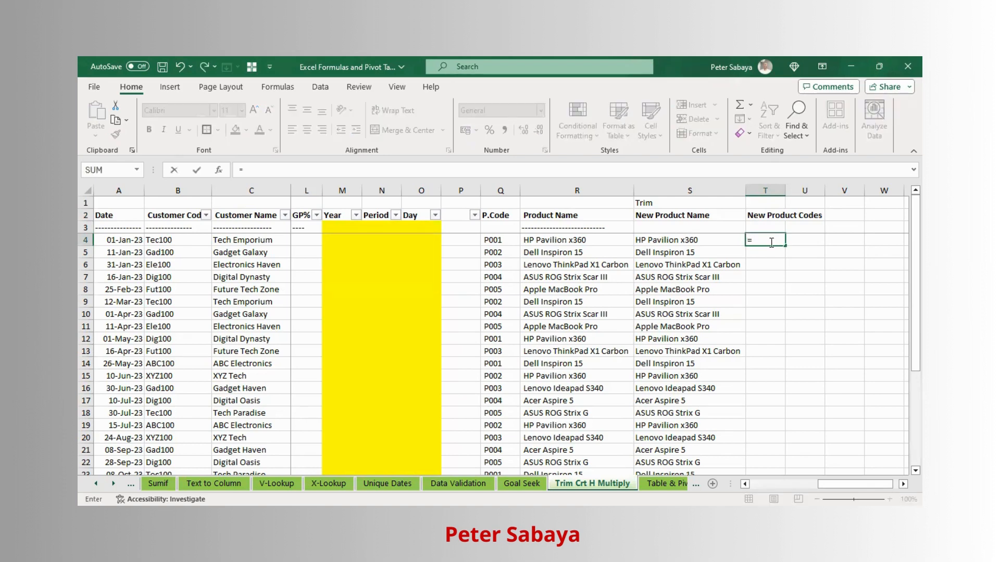
type("left")
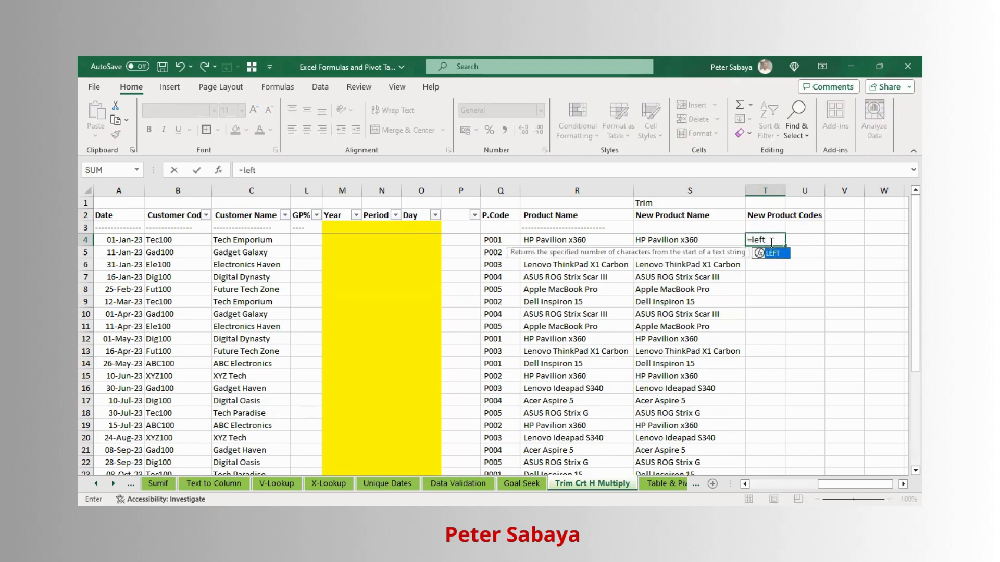
type("(")
left_click(687, 240)
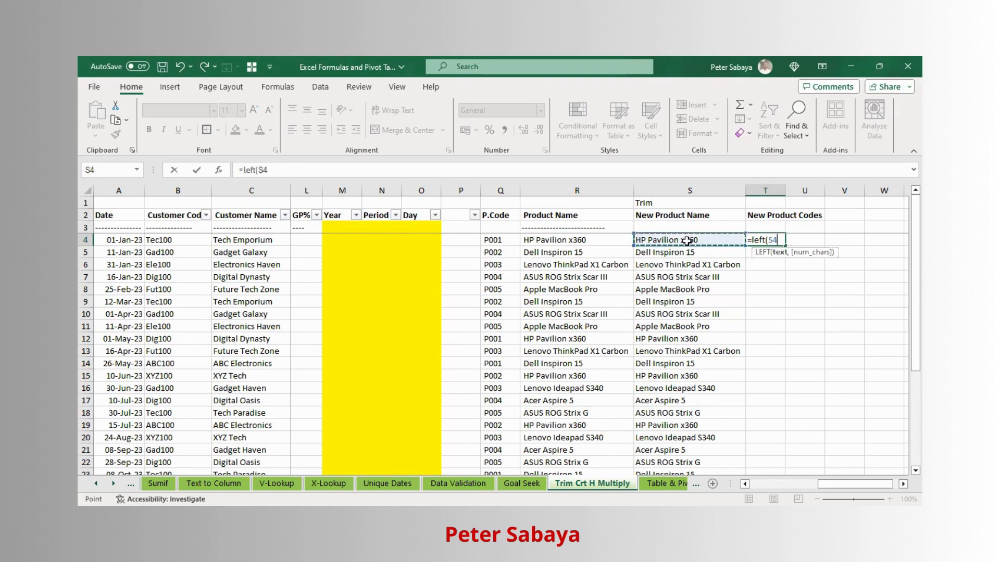
type(",4")
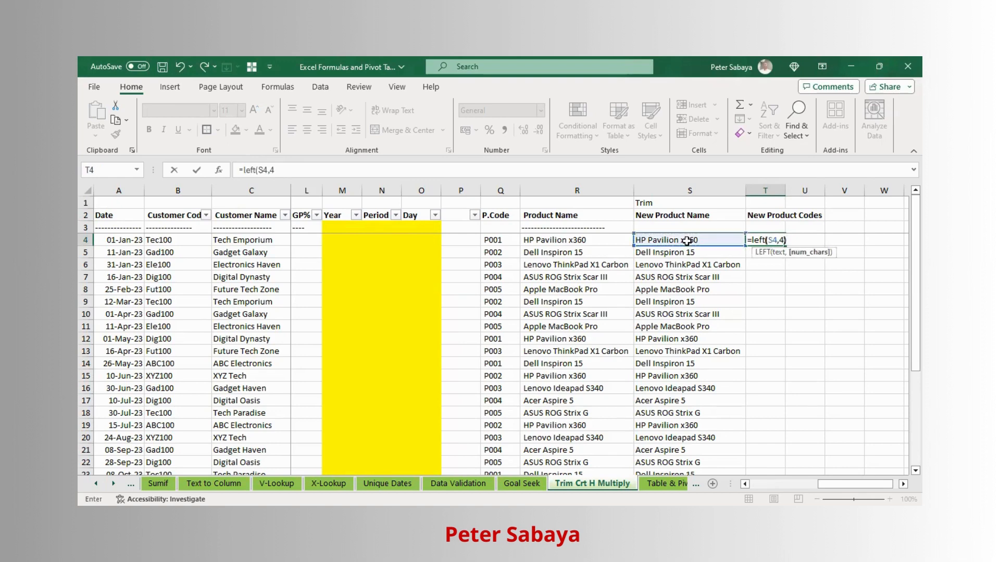
type(")&\"1")
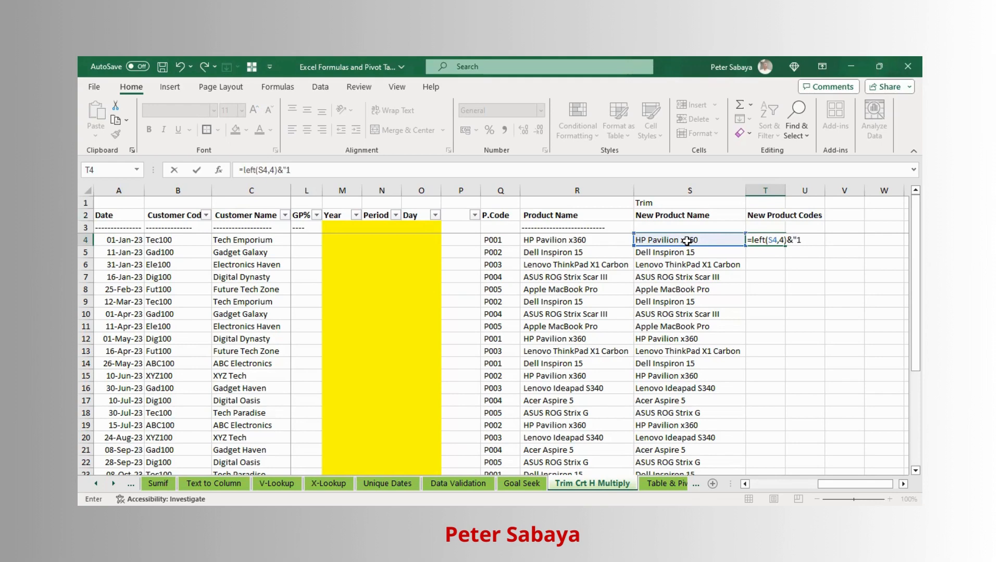
type("00\")")
key("Return")
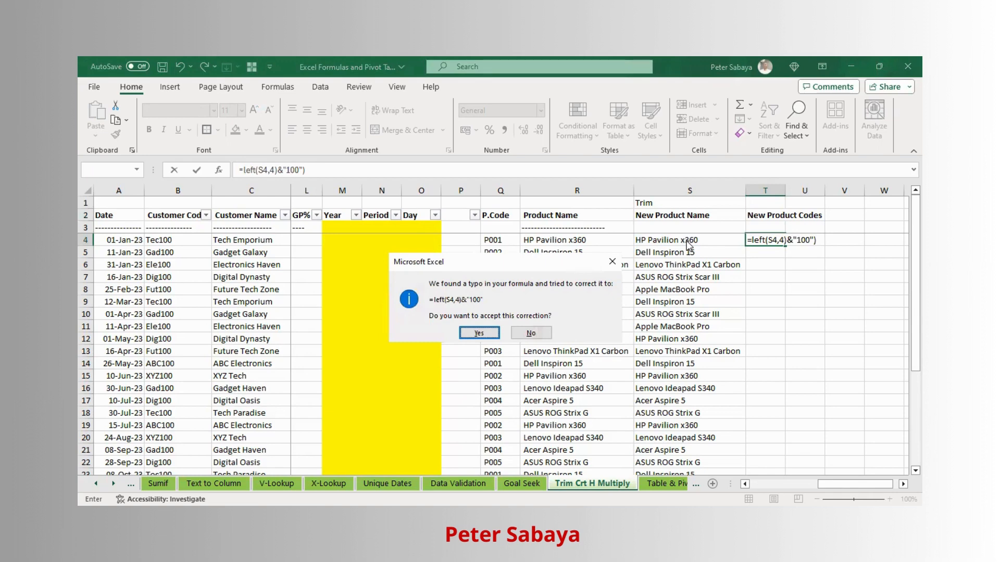
key("Return")
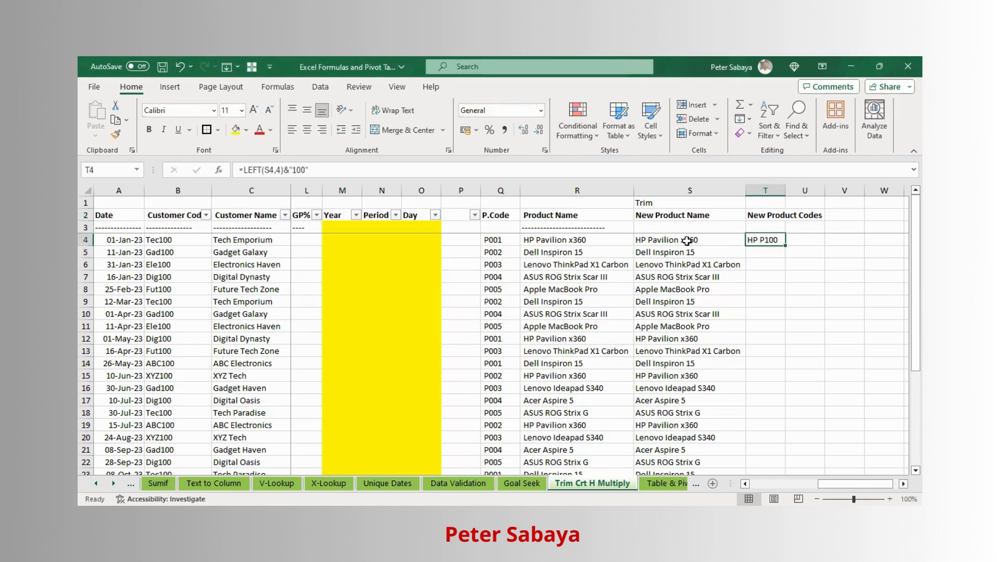
- Fill the product code formula from T4 down the New Product Codes column to the last data row and check the codes
double_click(785, 245)
scroll(787, 244, "down", 4)
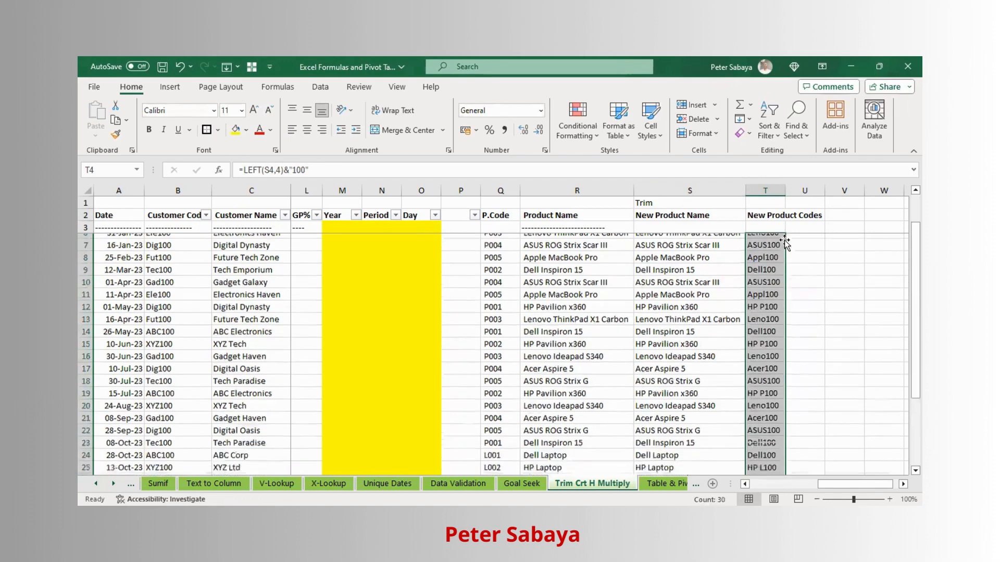
scroll(757, 331, "down", 3)
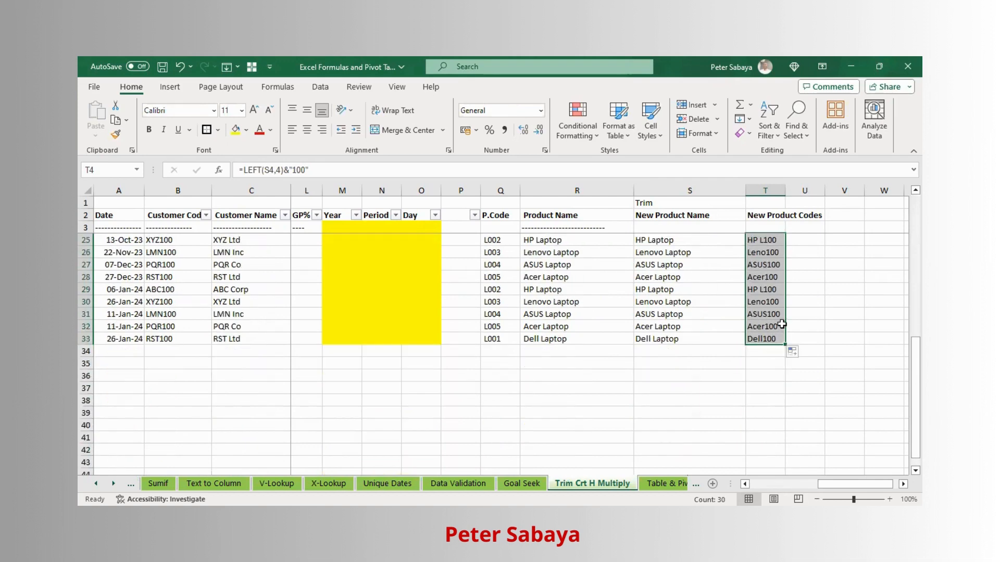
scroll(785, 286, "up", 7)
left_click(753, 245)
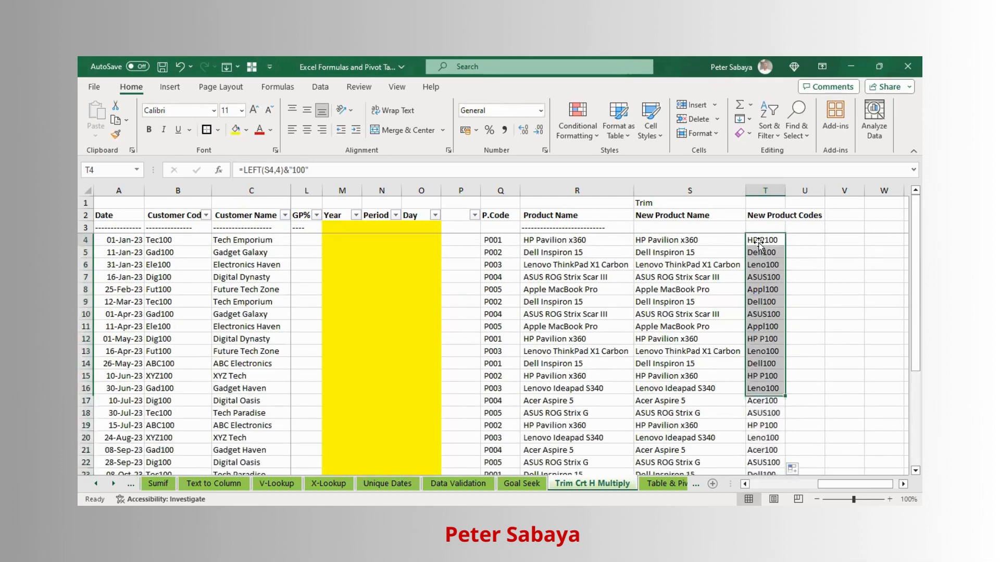
left_click(664, 238)
left_click(763, 240)
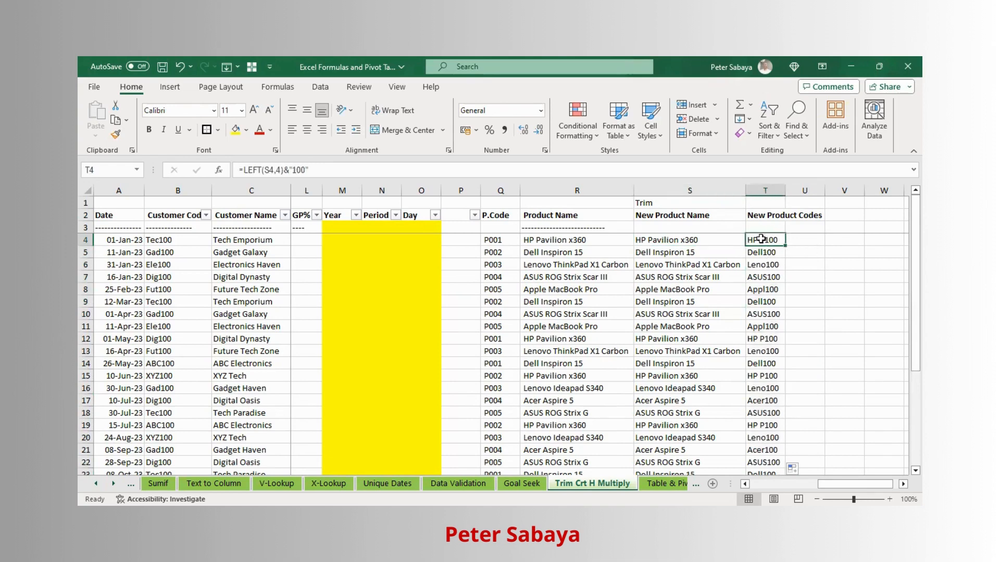
- Copy the whole New Product Name column S and paste it over the original Product Name column E
left_click(688, 189)
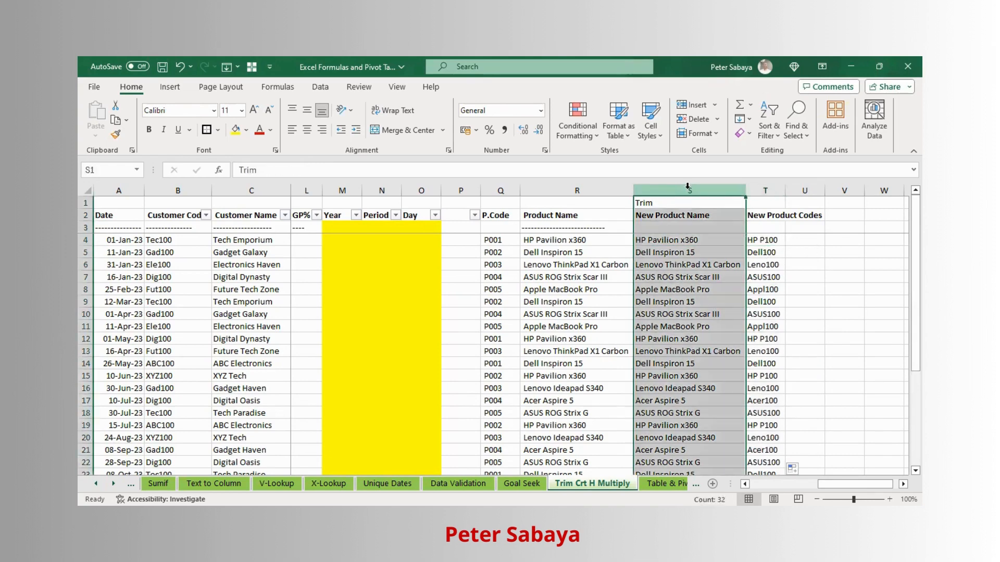
key("ctrl+c")
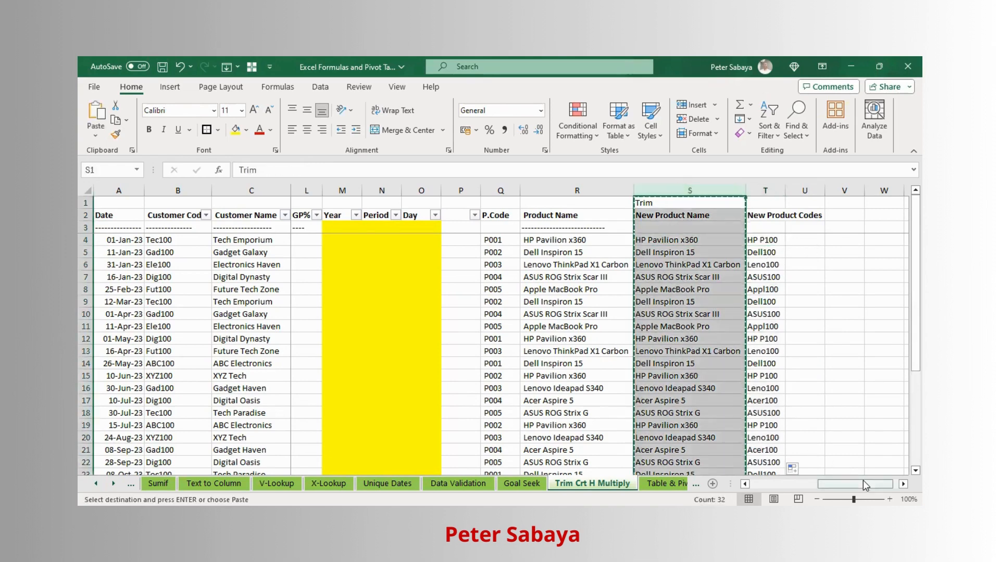
left_click_drag(863, 482, 755, 481)
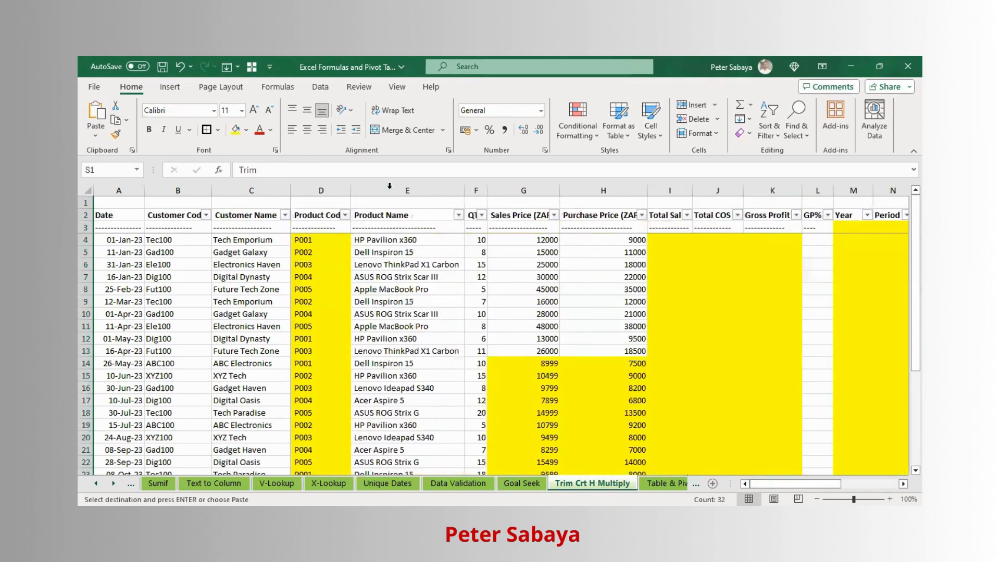
left_click(392, 190)
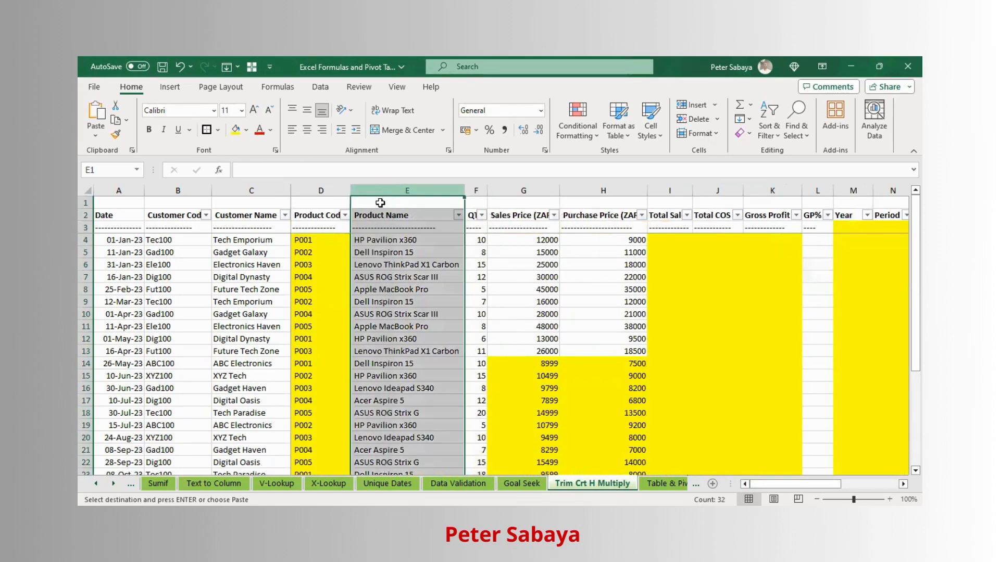
left_click(97, 111)
- Start a VLOOKUP formula in D4 of the Product Code column with E4 as the lookup value
left_click(347, 240)
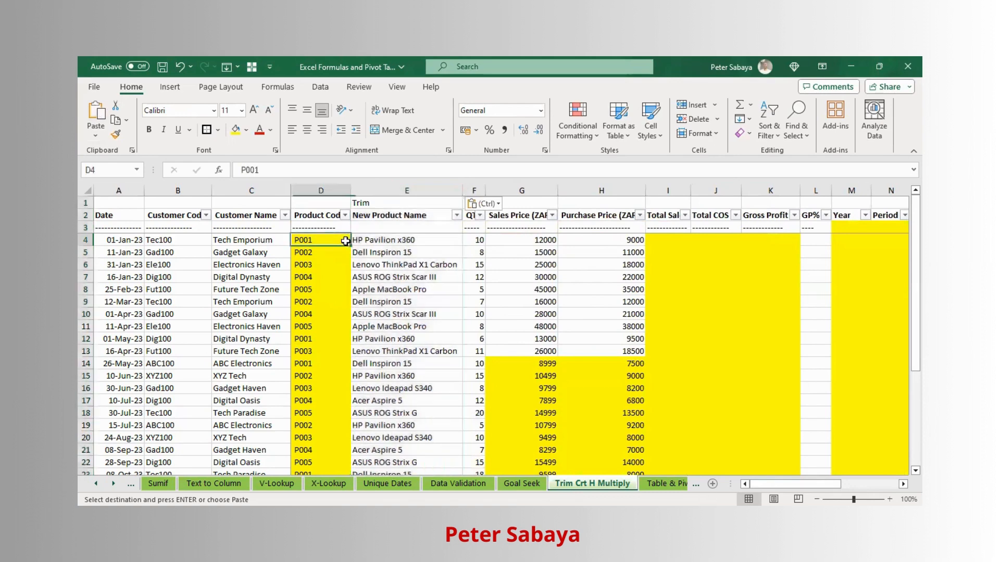
left_click(340, 219)
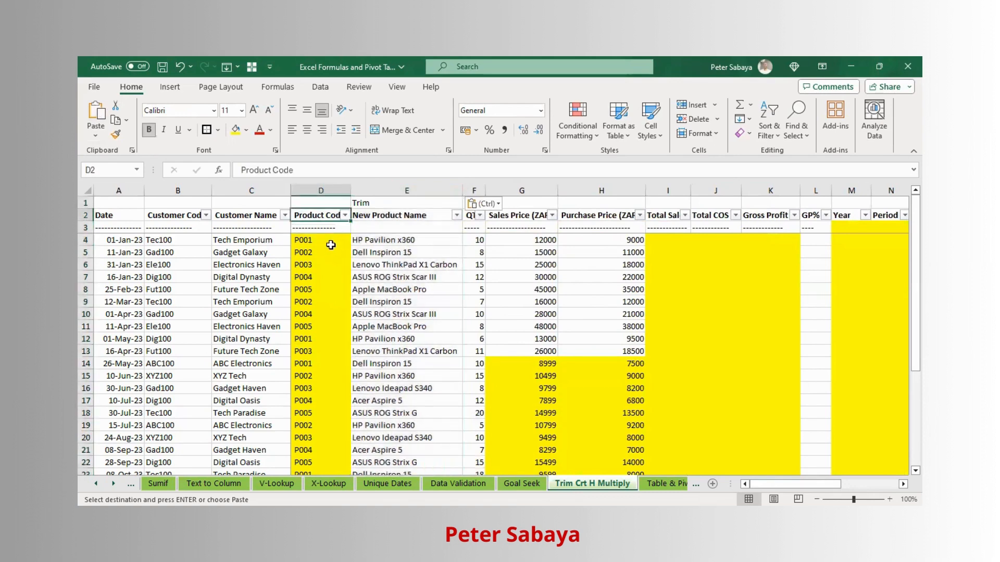
left_click_drag(331, 248, 330, 243)
left_click(331, 239)
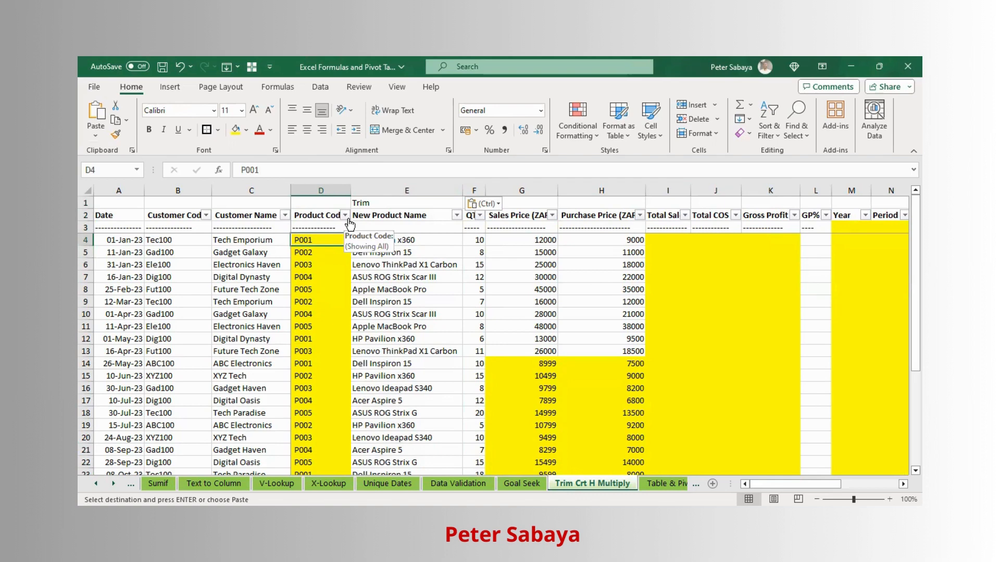
type("=")
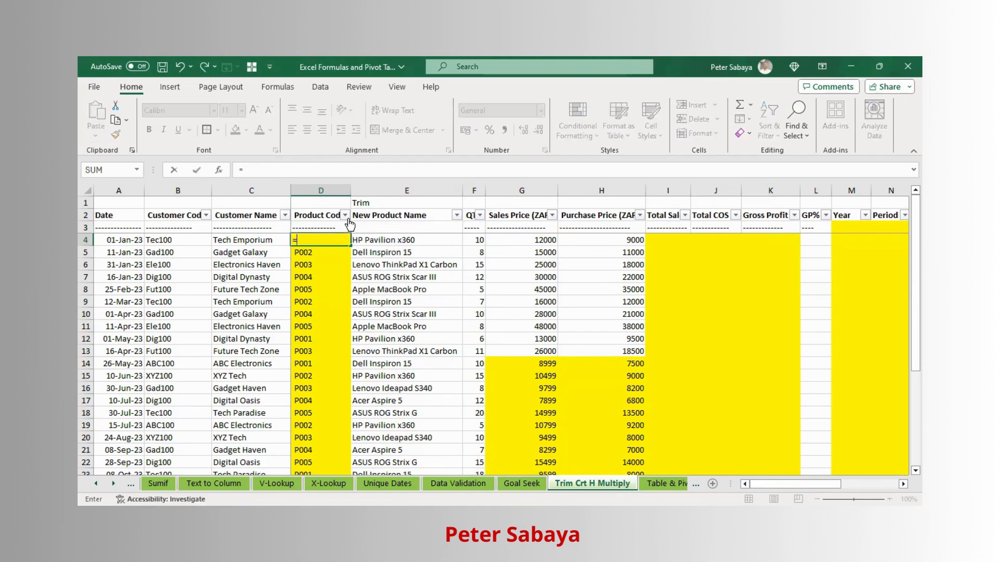
type("vlo")
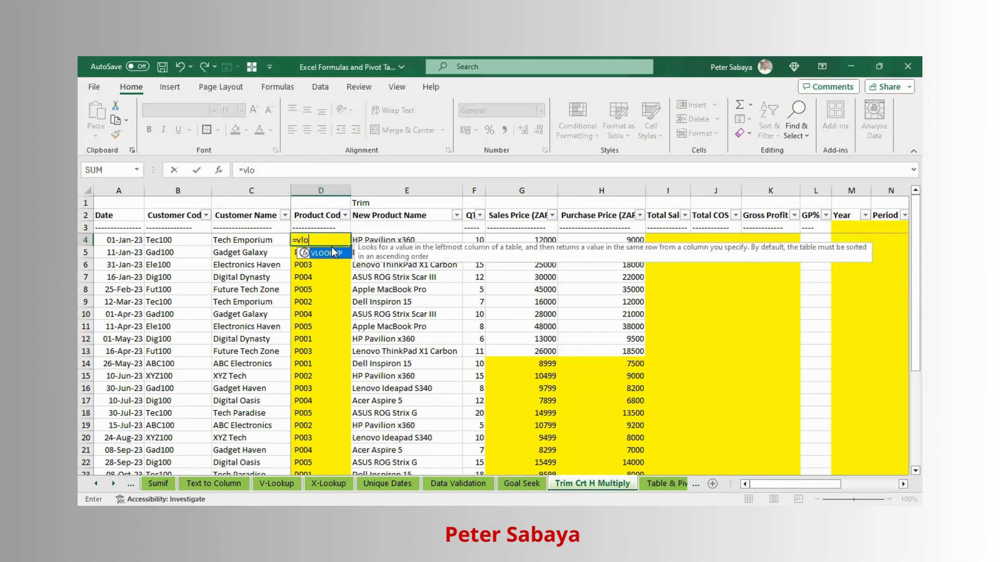
double_click(333, 254)
left_click(386, 239)
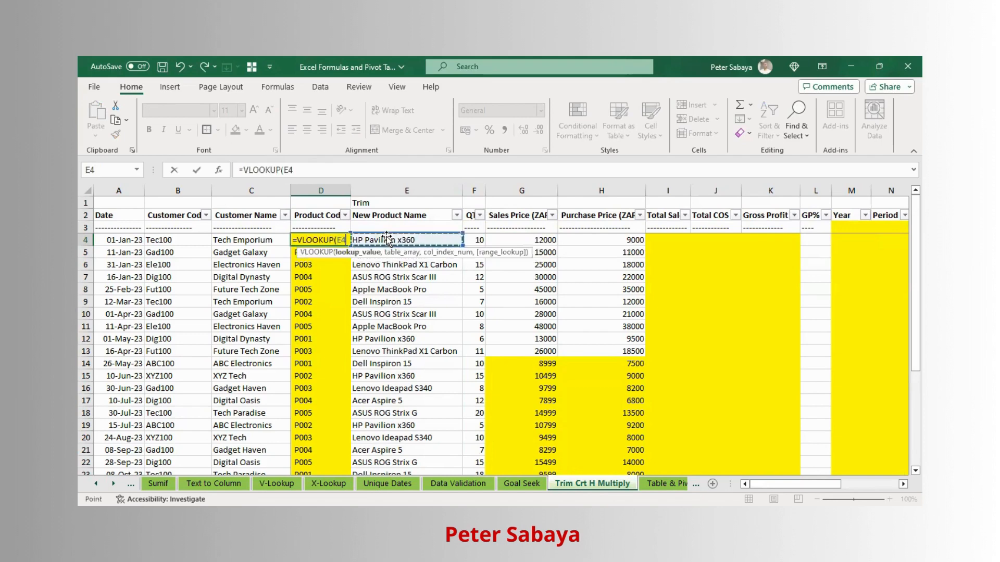
type(",")
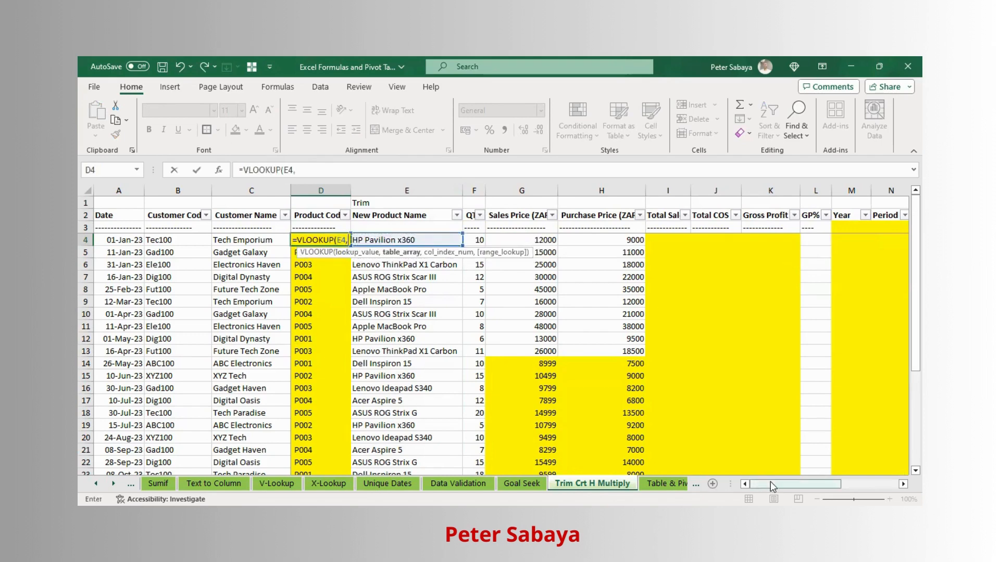
- Complete the D4 VLOOKUP with the absolute table range $S:$T, column index 2 and FALSE for an exact match
left_click_drag(795, 484, 849, 484)
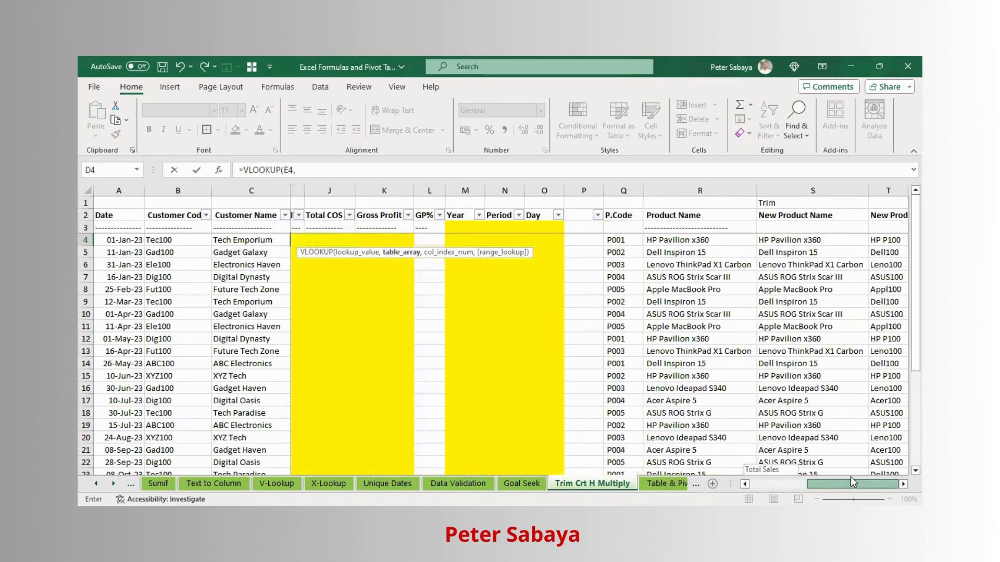
left_click(801, 190)
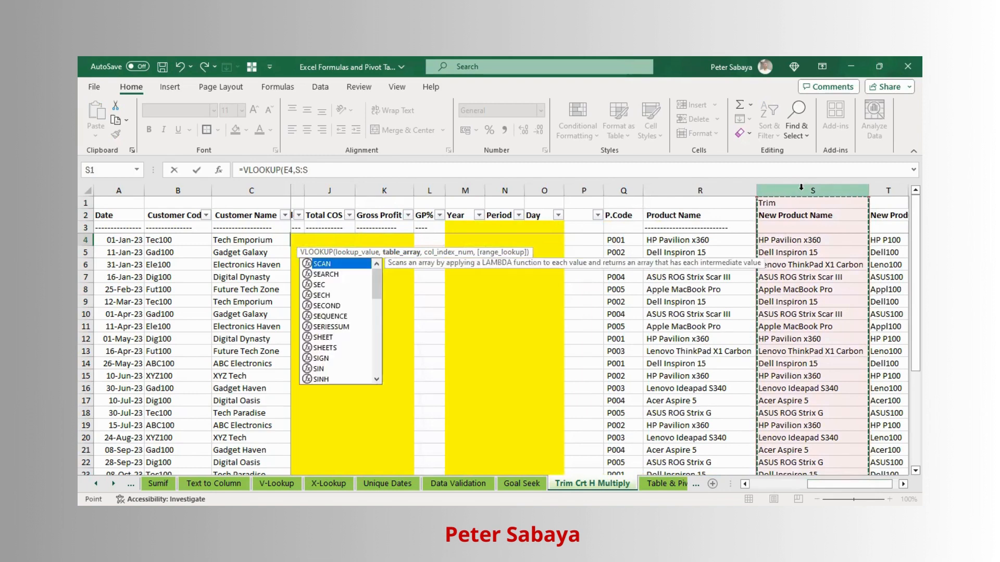
key("shift+Right")
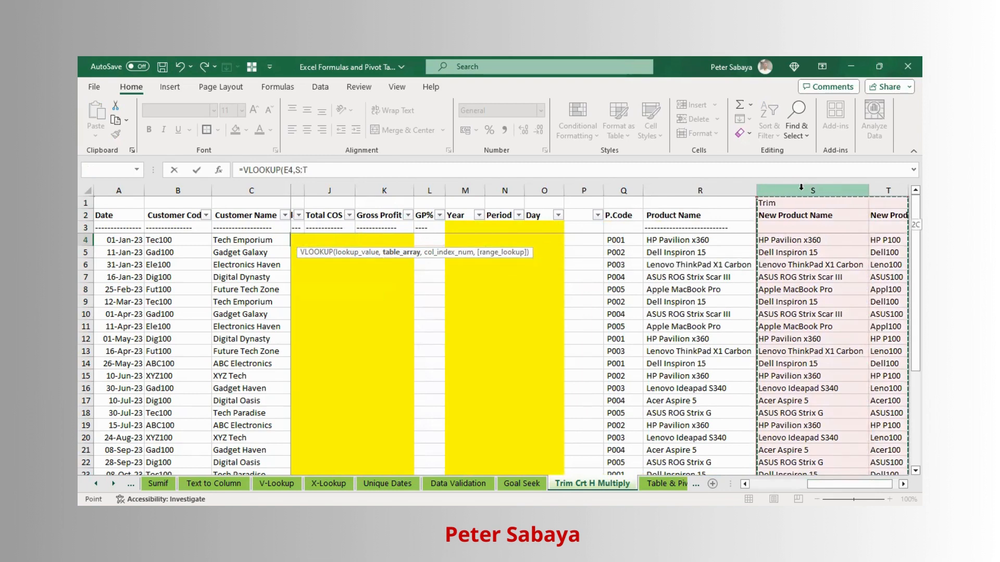
left_click(903, 483)
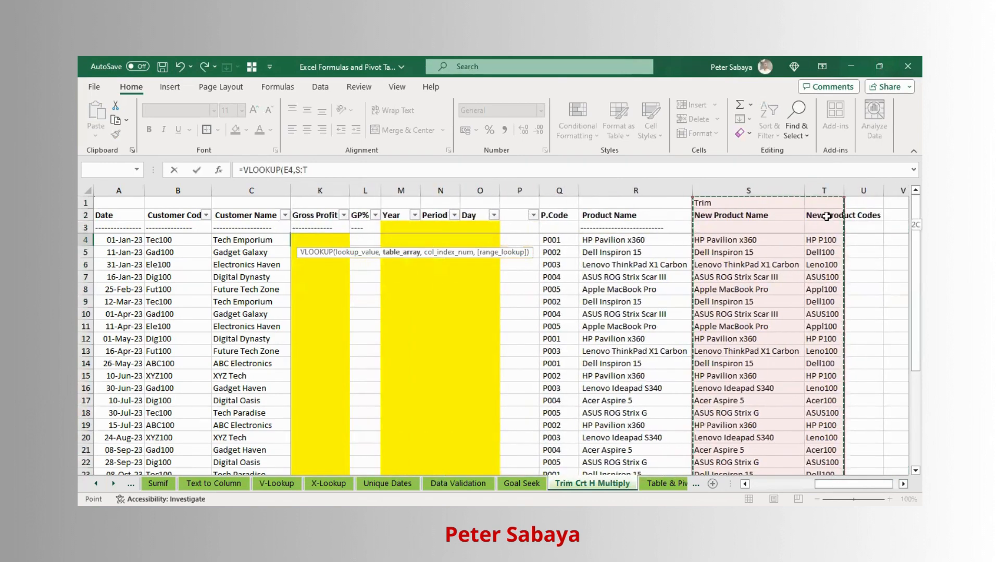
key("F4")
type(",")
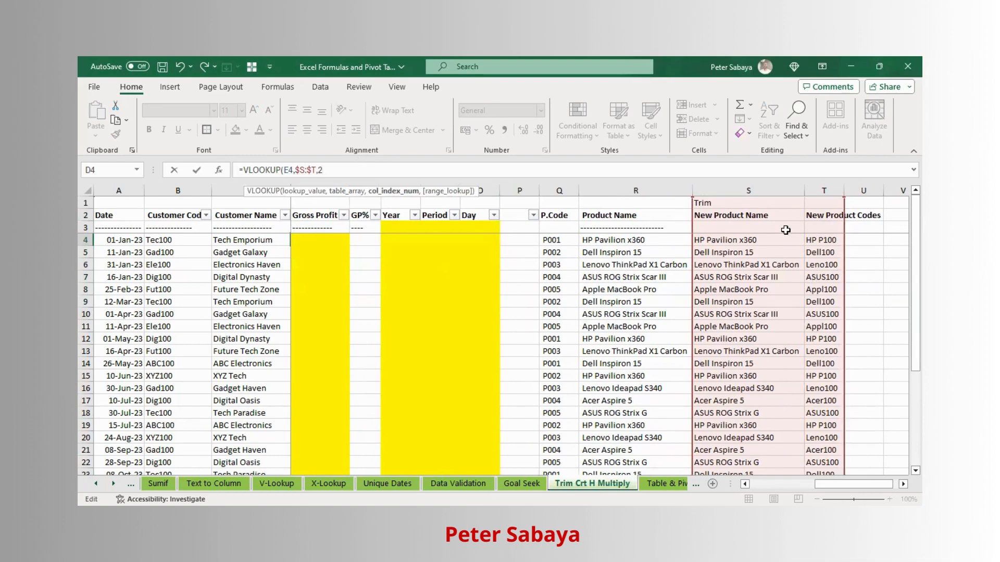
type("2,")
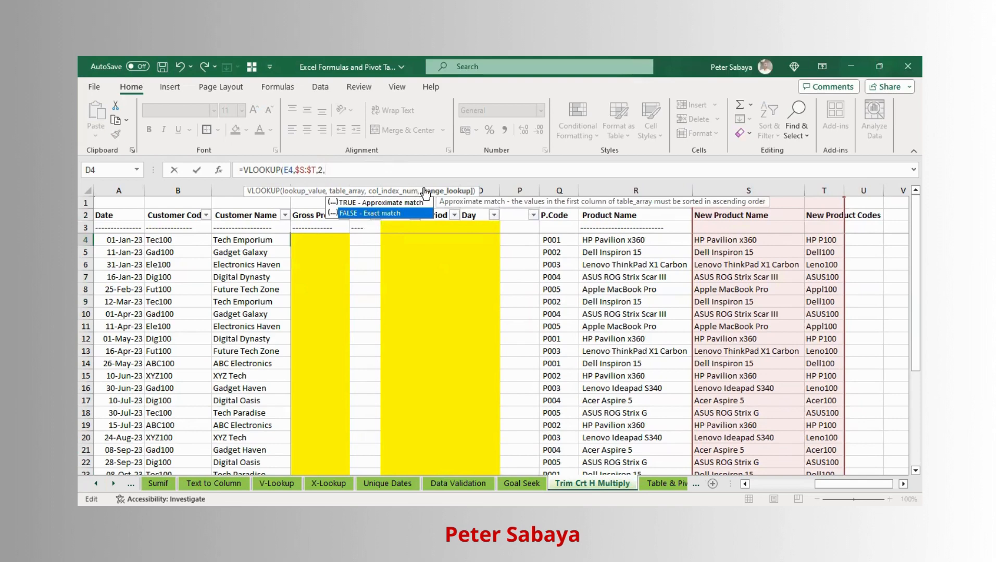
key("Tab")
type(")")
key("Return")
key("Up")
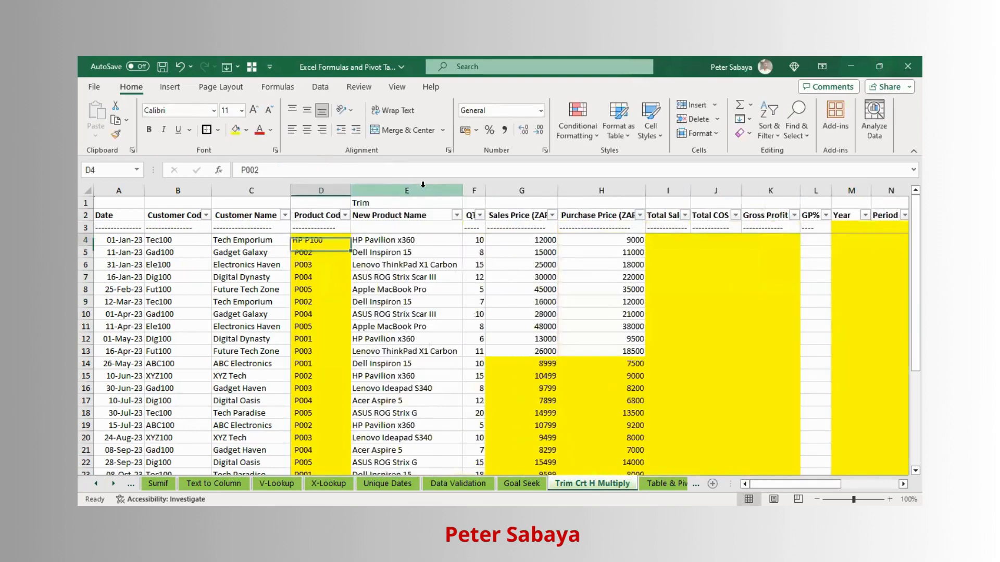
- Fill the VLOOKUP formula from D4 down the Product Code column to the last data row and check the codes
double_click(353, 246)
scroll(341, 258, "down", 6)
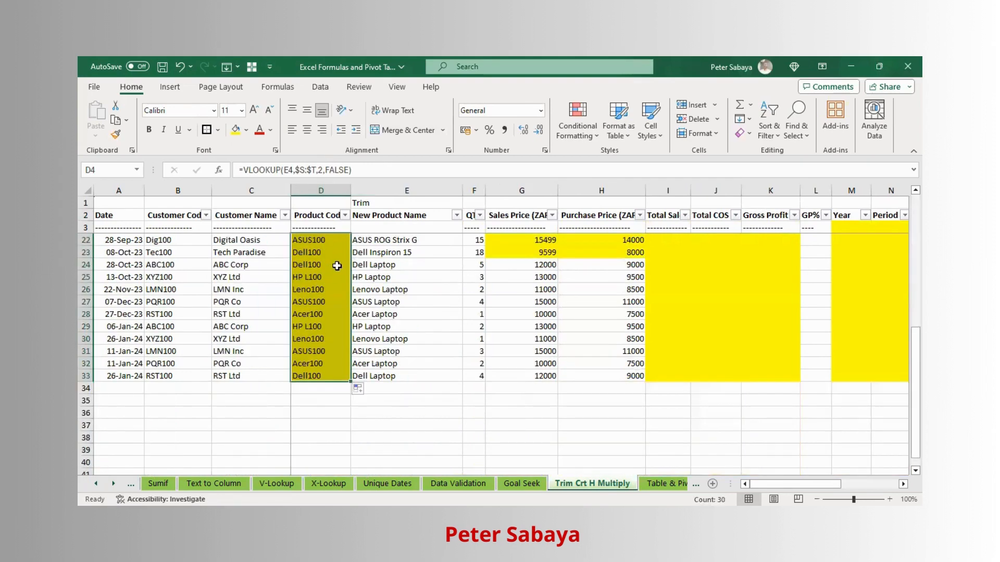
scroll(336, 266, "up", 6)
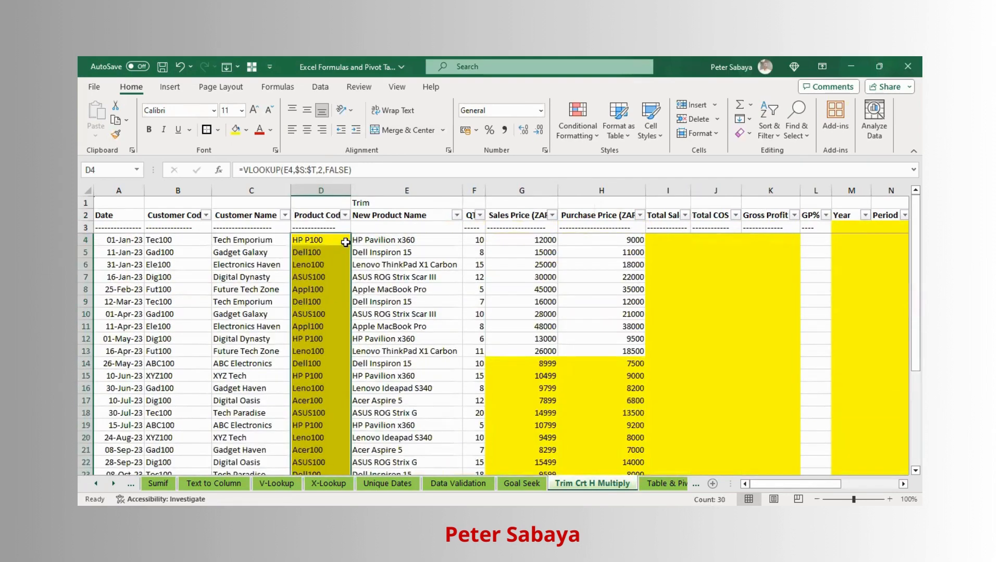
left_click(667, 252)
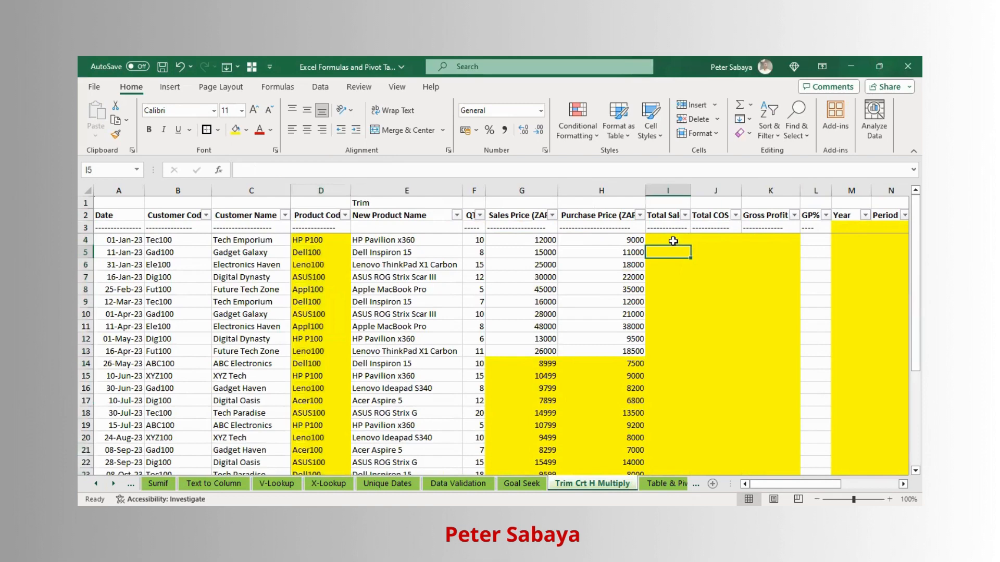
left_click(345, 253)
- Auto-fit the widths of the Total Sales and Total COS columns and select I4
left_click(679, 229)
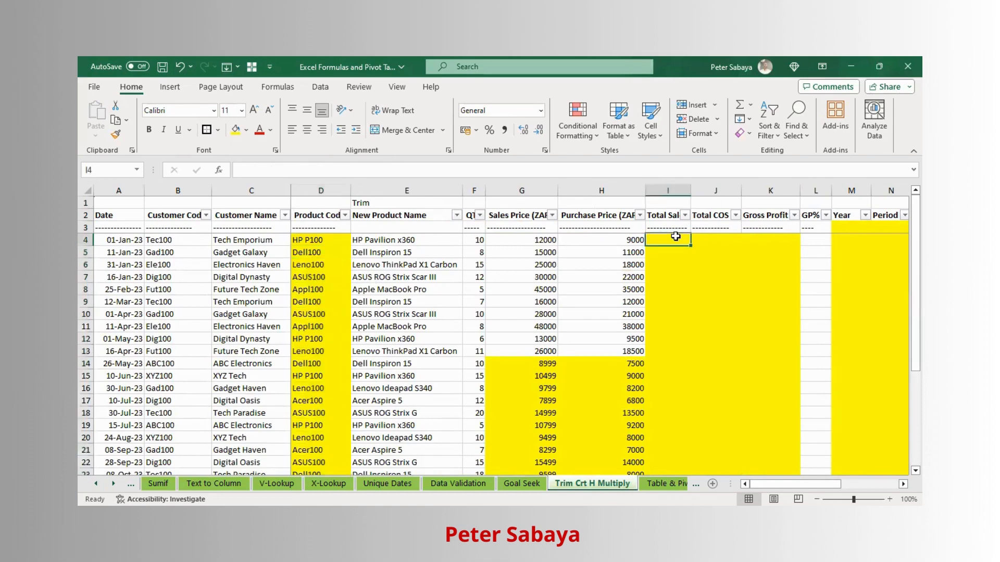
left_click_drag(671, 190, 743, 188)
double_click(742, 188)
left_click(673, 238)
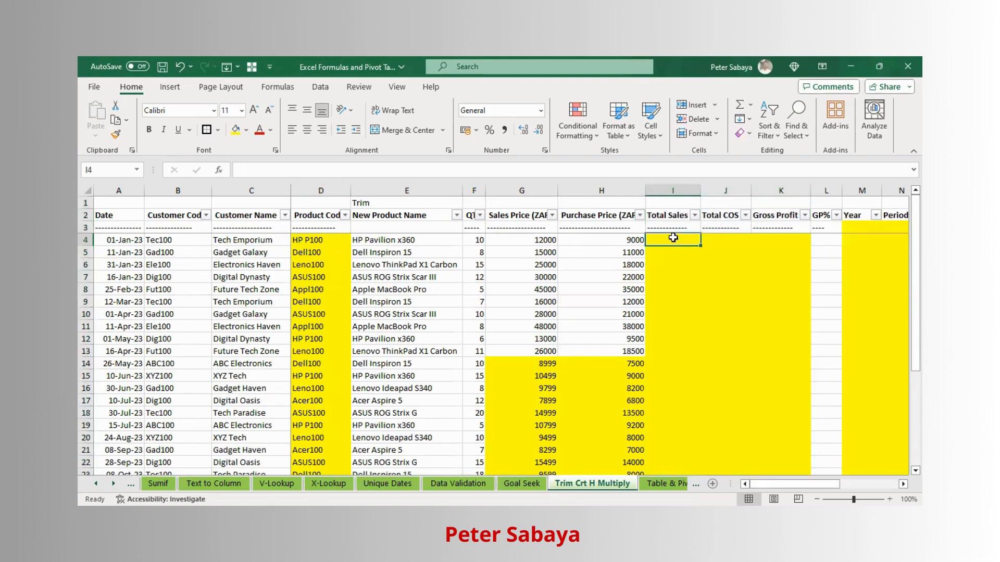
- Calculate Total Sales in I4 as quantity times sales price with the formula =F4*G4
type("=")
key("Left")
key("Left")
key("Left")
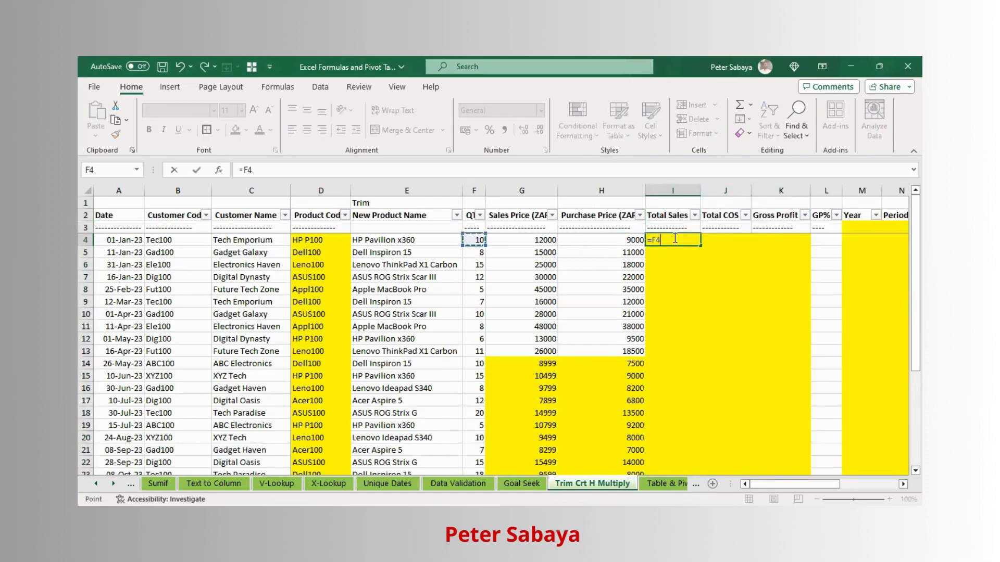
type("*")
key("Right")
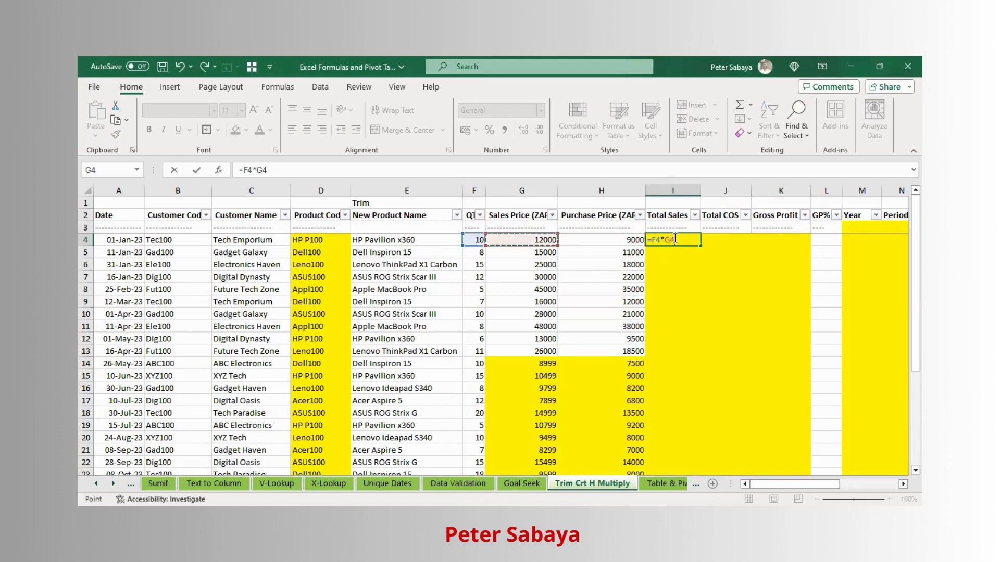
key("ctrl+Return")
- Calculate Total COS in J4 as quantity times purchase price with the formula =F4*H4
key("Right")
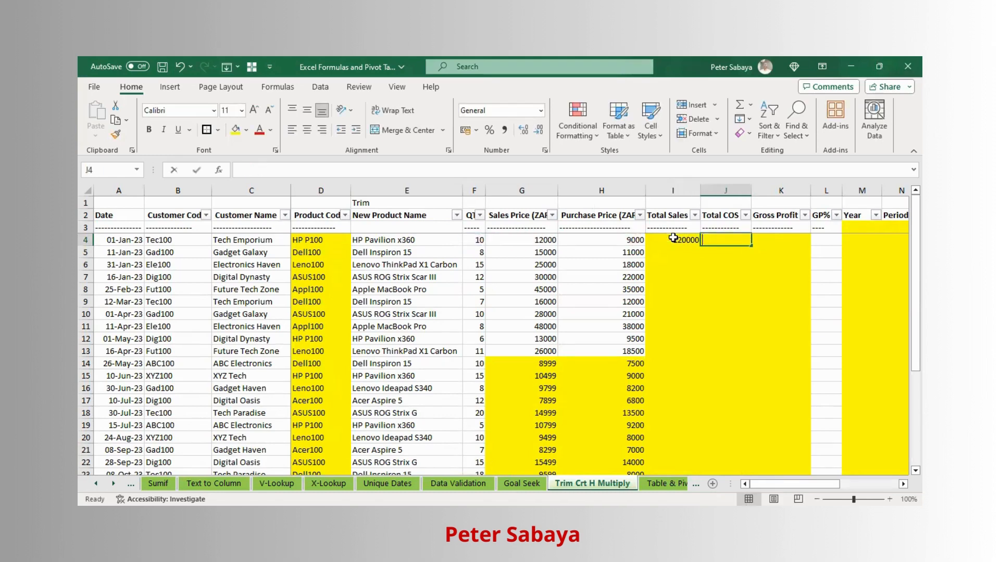
type("=")
key("Left")
key("Left")
key("Left")
key("Left")
key("Left")
key("Right")
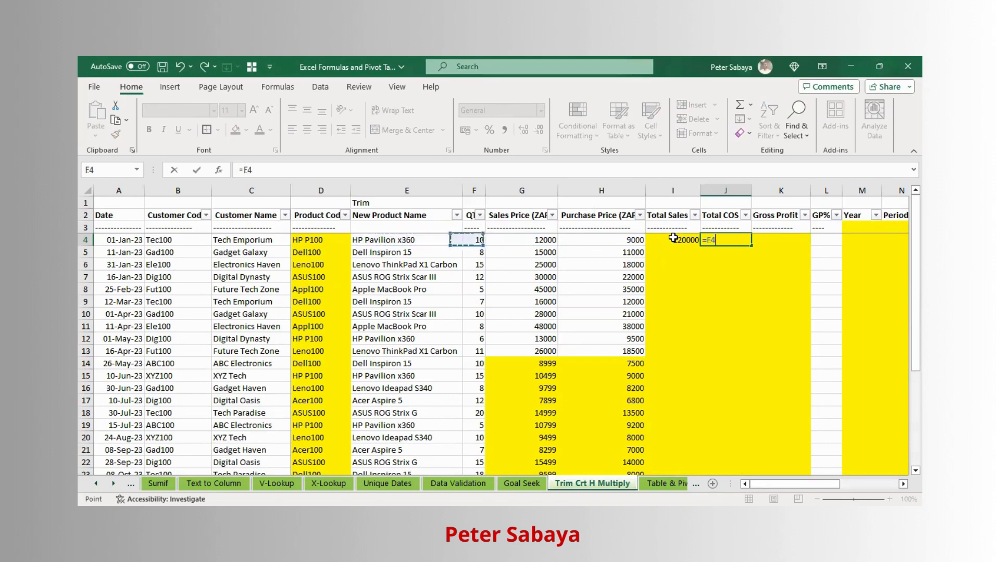
type("*")
key("Left")
key("Left")
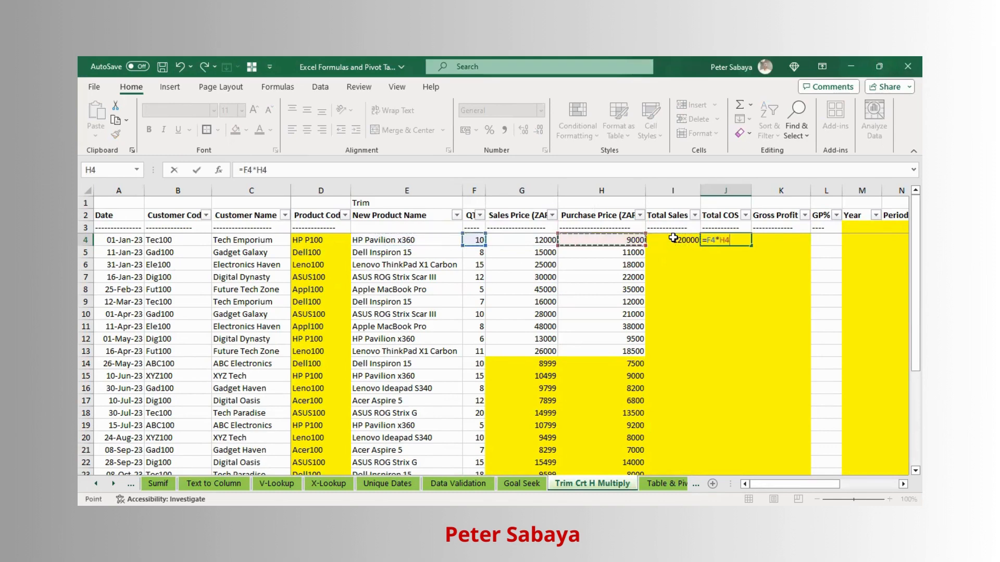
key("ctrl+Return")
- Calculate Gross Profit in K4 as Total Sales minus Total COS with the formula +I4-J4
key("Right")
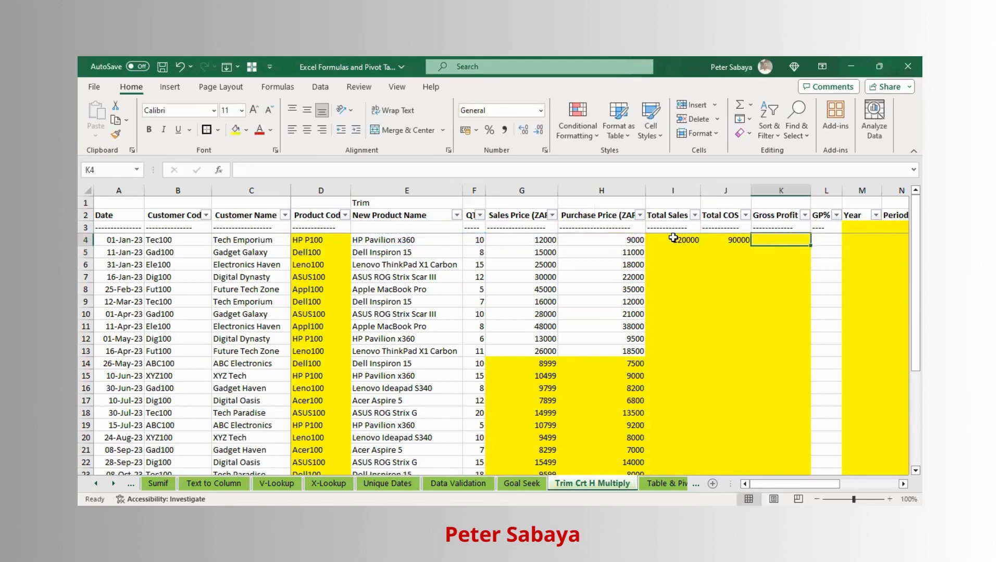
type("+")
left_click(673, 238)
type("-")
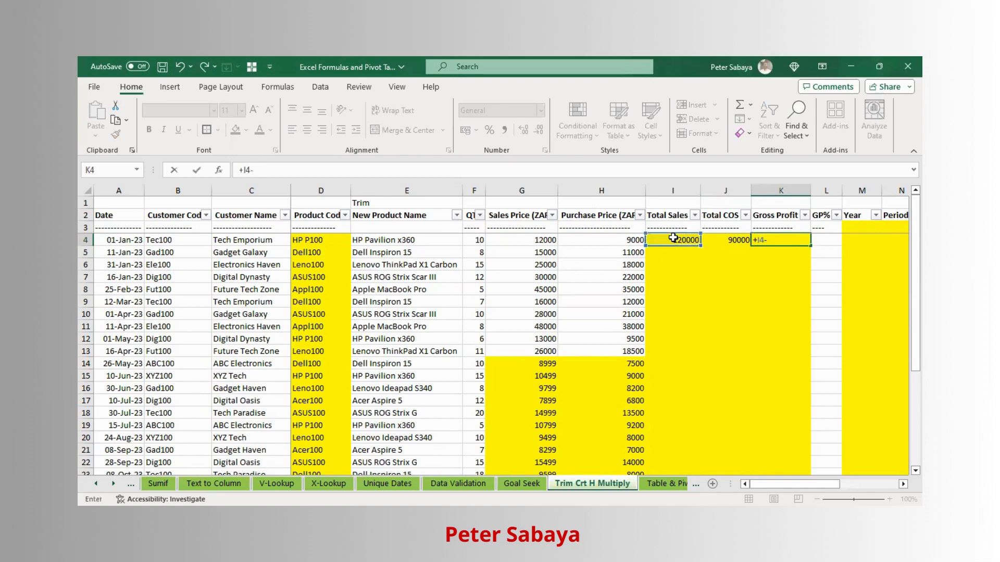
key("Left")
key("ctrl+Return")
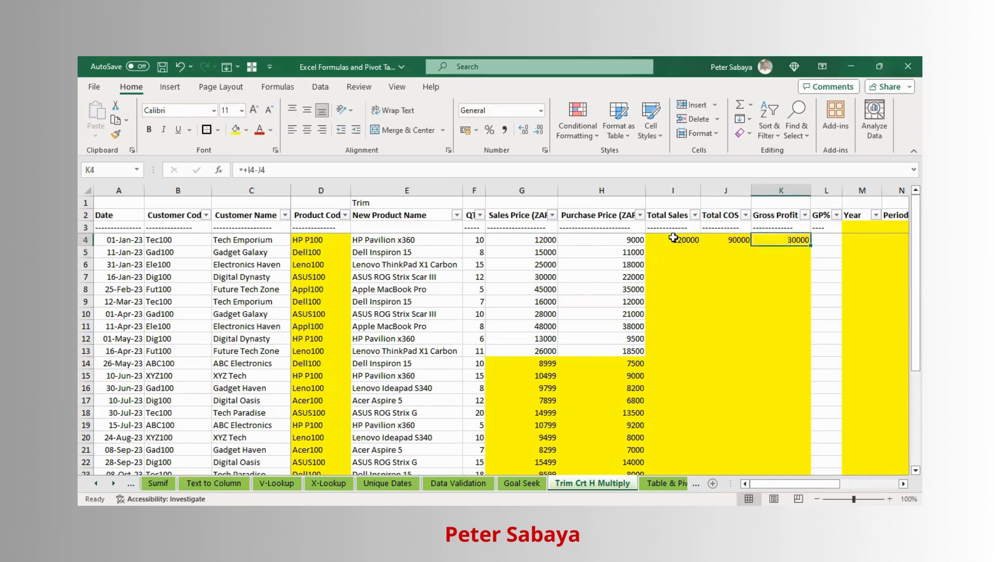
- Calculate GP% in L4 with the formula +K4/I4 and format the cell as a percentage
key("Right")
type("+")
key("Left")
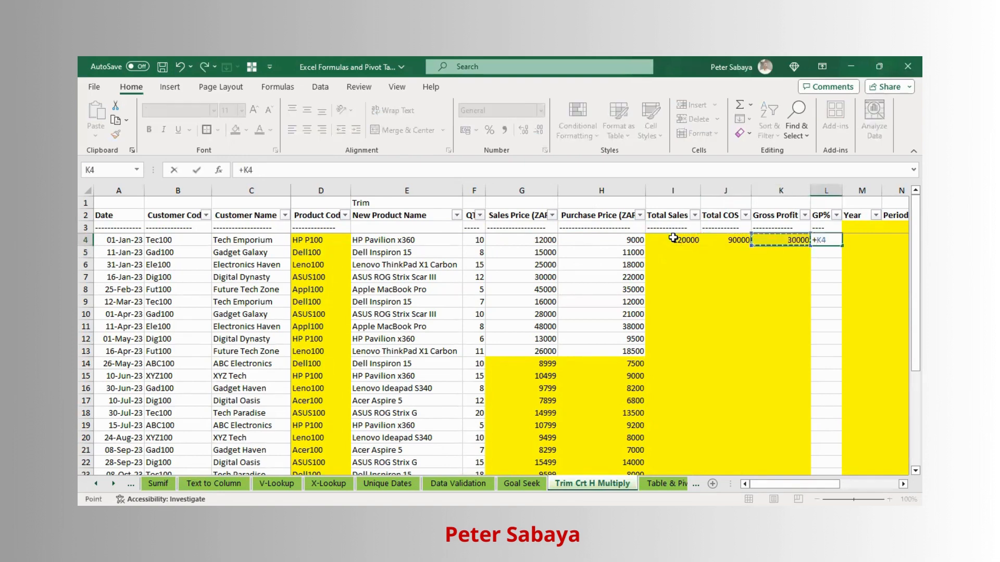
type("/")
key("Left")
key("Left")
key("Left")
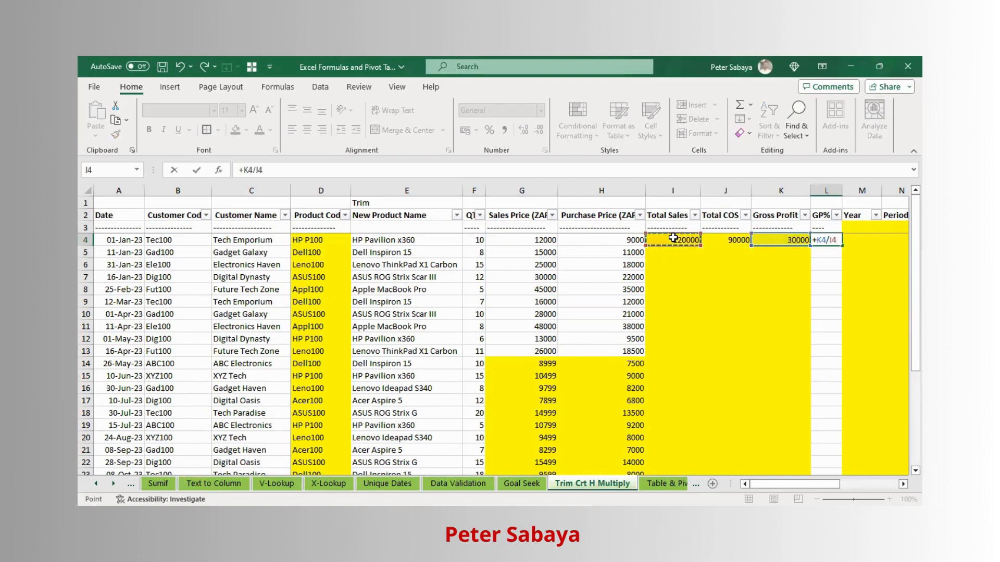
key("ctrl+Return")
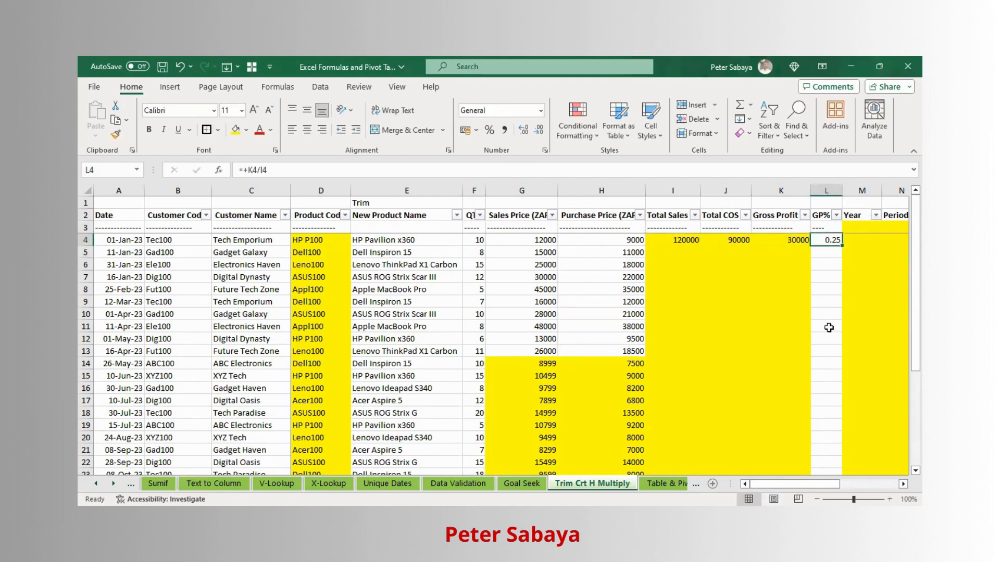
left_click(489, 131)
- Fill the formulas in I4:L4 down to the last data row and check the results
left_click_drag(682, 240, 843, 246)
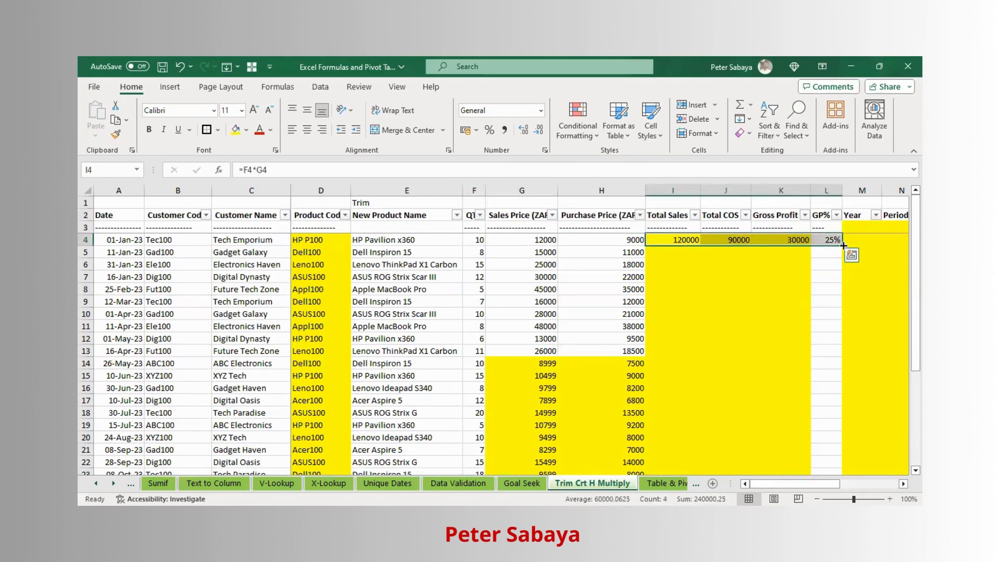
double_click(843, 245)
scroll(843, 245, "down", 9)
scroll(843, 248, "up", 4)
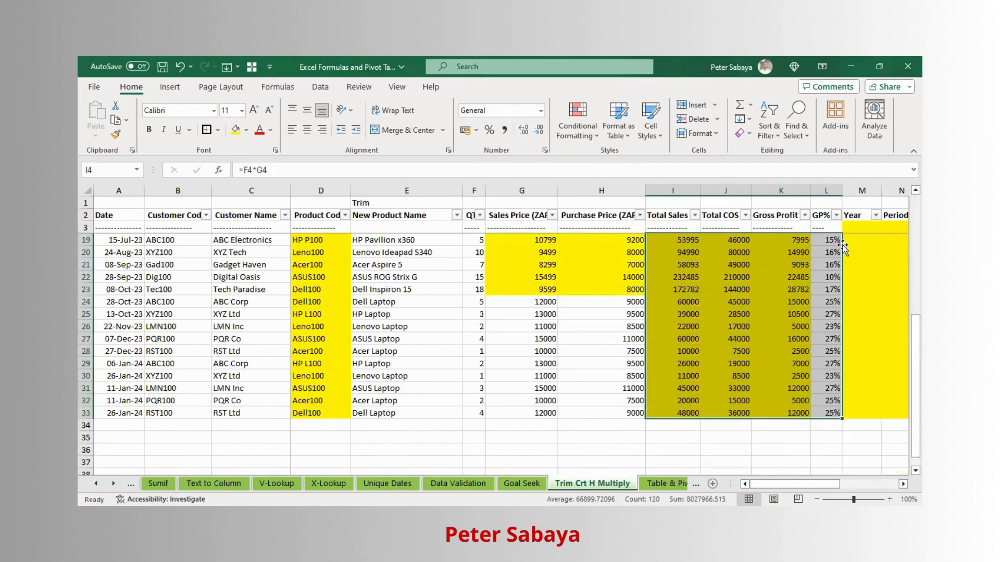
scroll(843, 245, "up", 5)
- Look over the empty Year, Period and Day columns and select M4
left_click(819, 280)
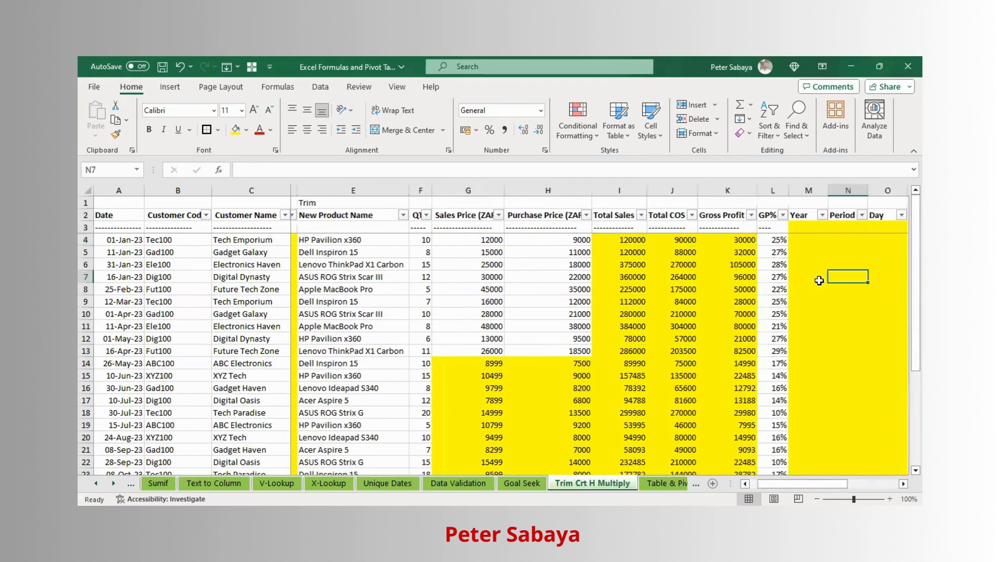
key("Up")
key("Up")
key("Up")
key("Up")
key("Up")
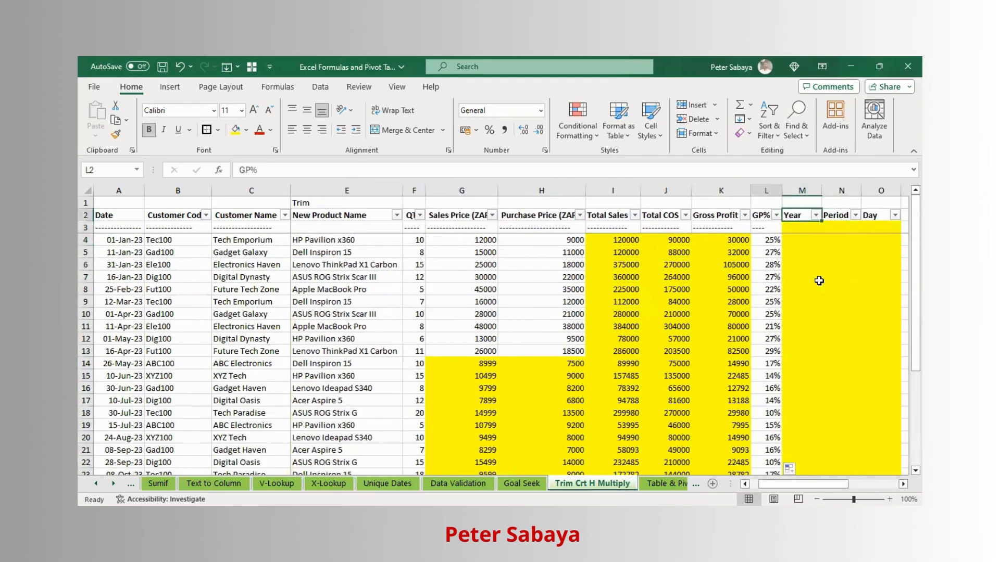
key("Down")
key("Right")
key("Right")
key("Right")
key("Right")
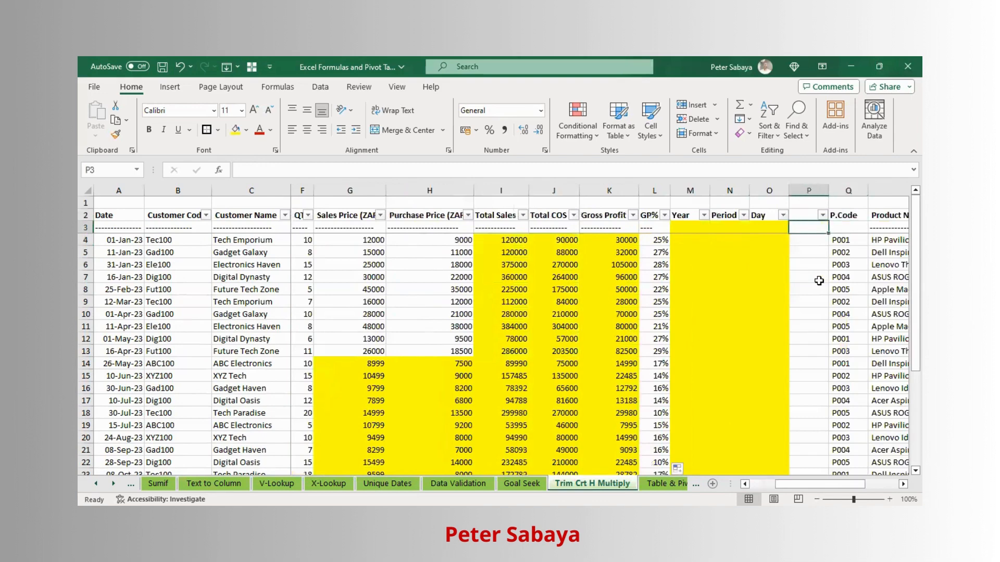
key("Left")
key("Left")
key("Left")
key("Down")
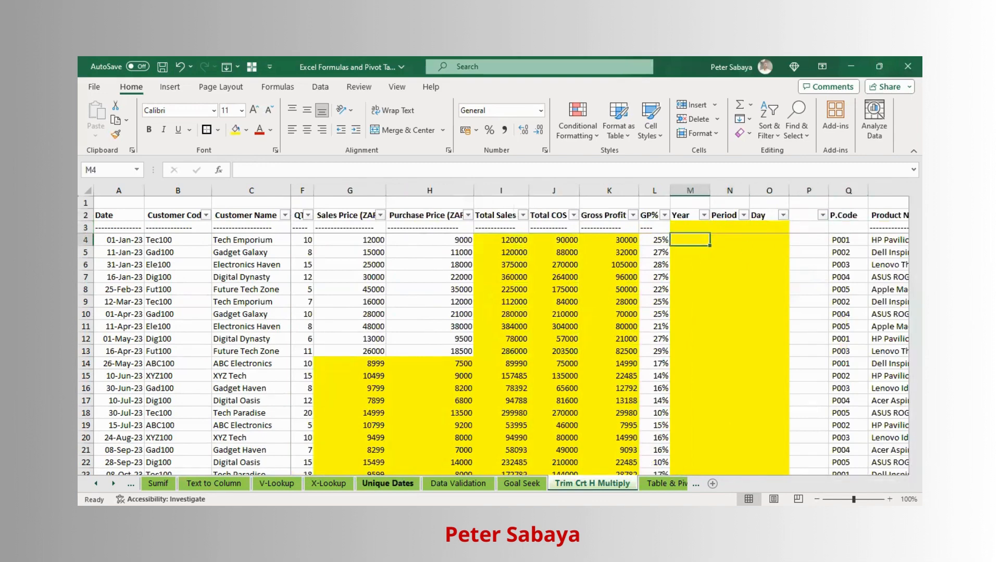
- Switch to the Unique Dates sheet and examine the date table from its header row
left_click(387, 483)
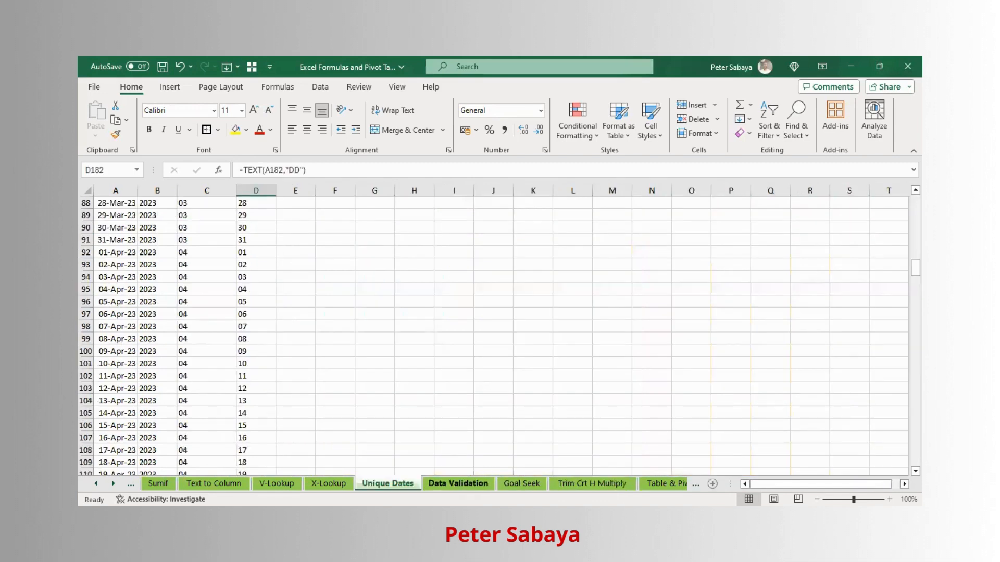
left_click(574, 482)
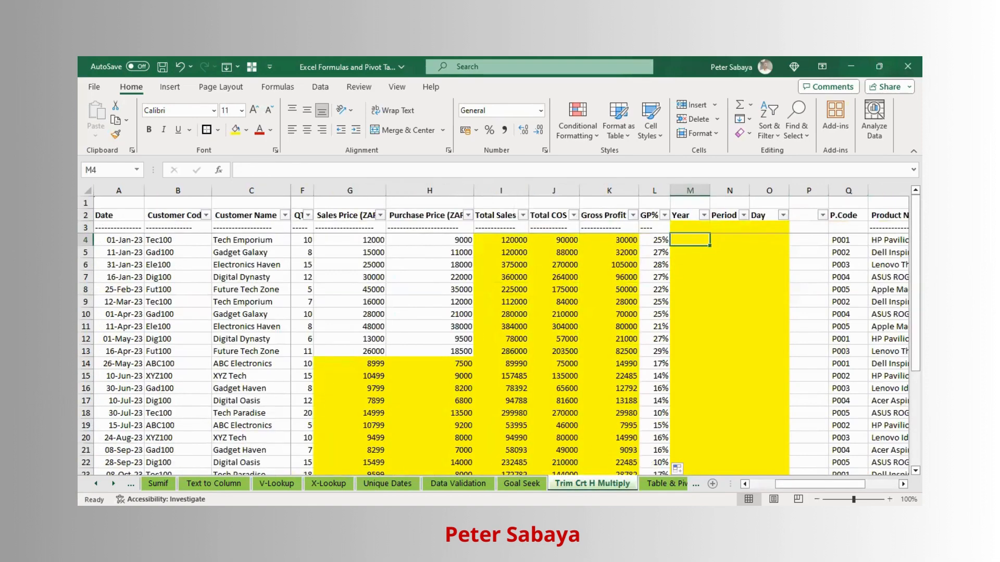
left_click(383, 483)
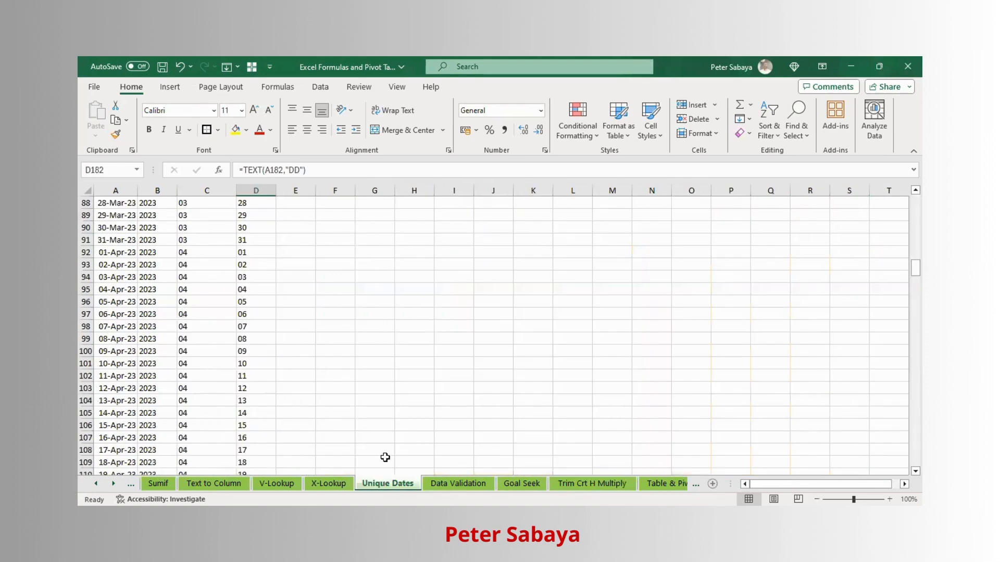
scroll(139, 261, "up", 8)
left_click(142, 263)
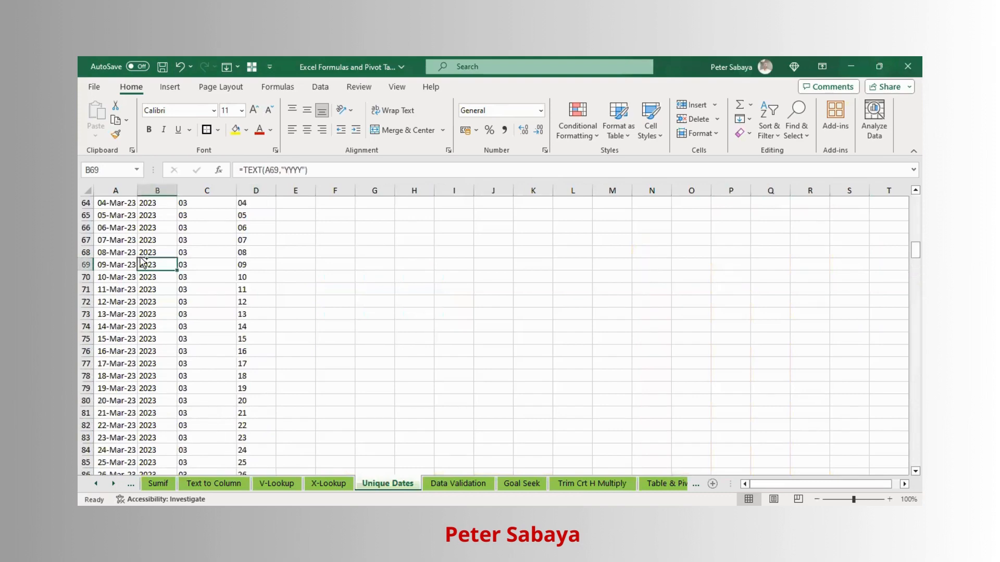
key("ctrl+Home")
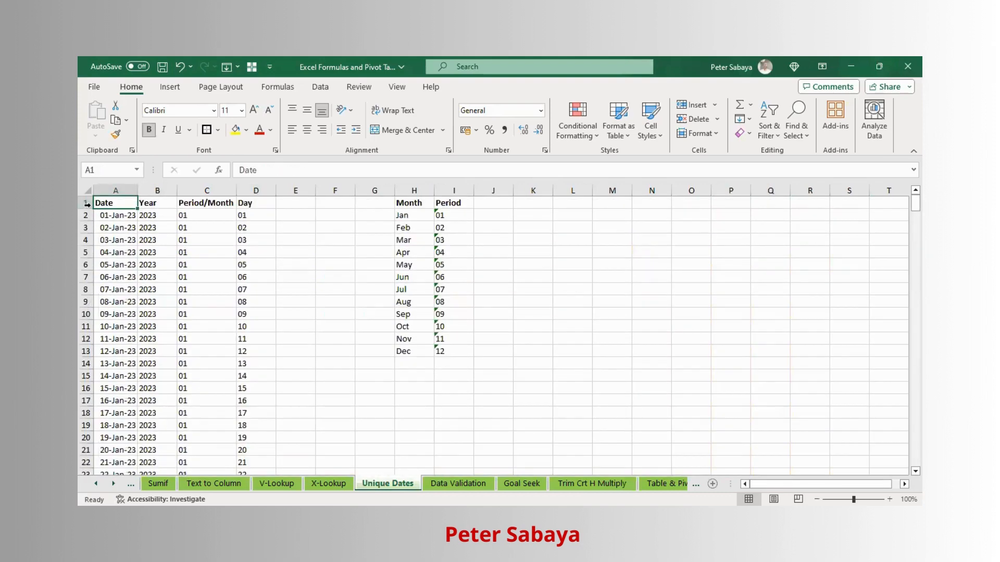
- Insert a blank row above the header row of the Unique Dates sheet
left_click(86, 203)
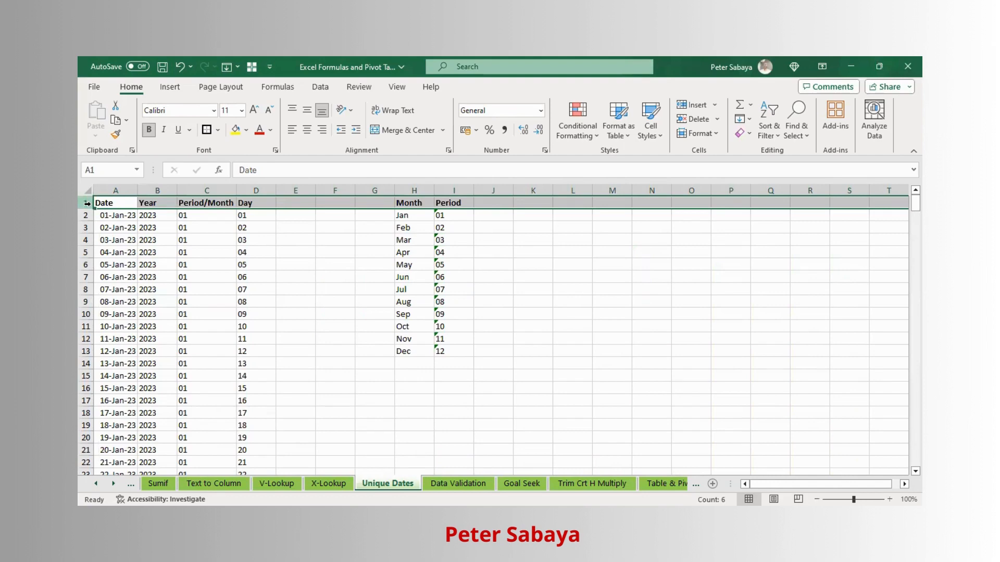
right_click(86, 203)
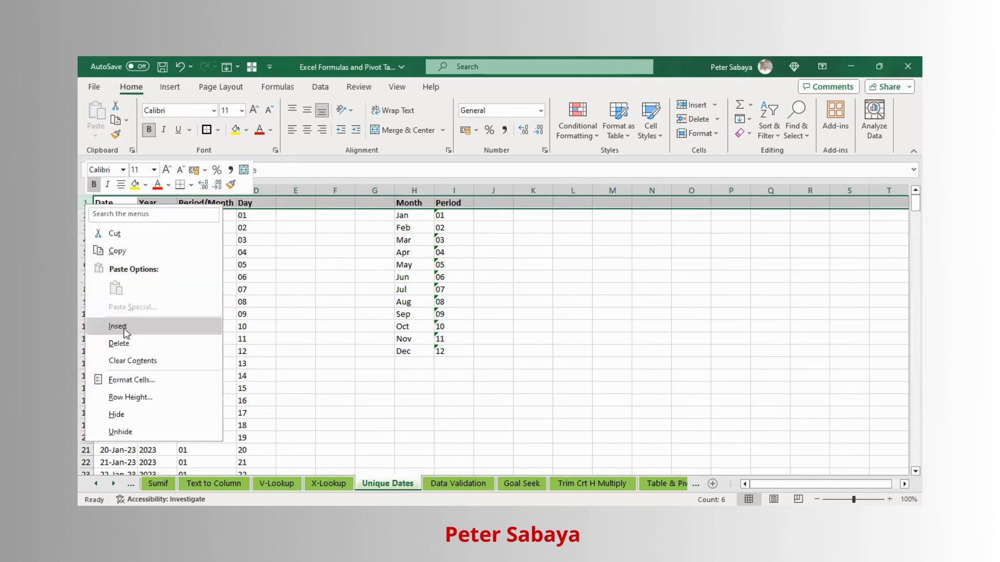
left_click(125, 328)
- Number the Date, Year, Period/Month and Day columns 1 to 4 in cells A1:D1
left_click(127, 201)
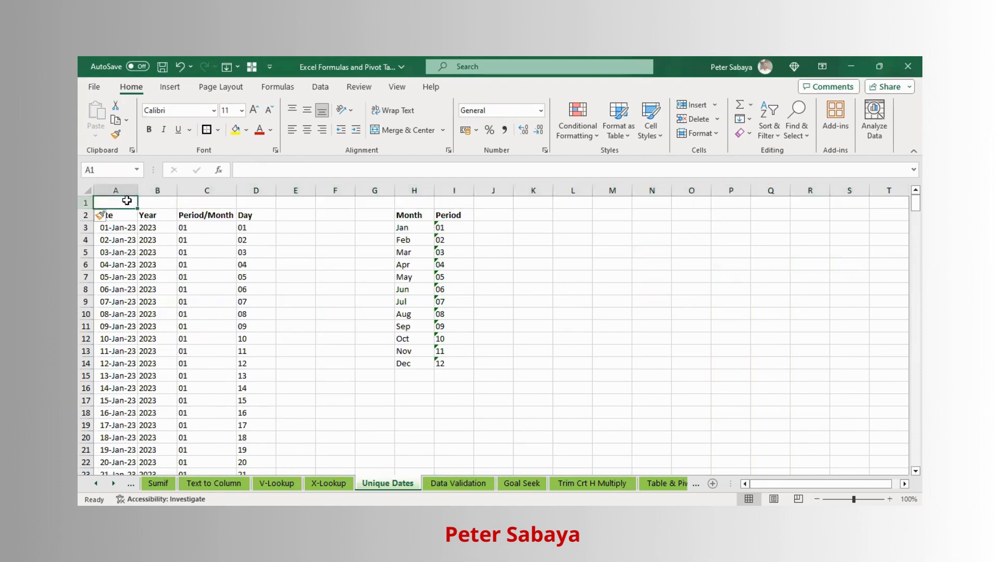
type("1")
key("Tab")
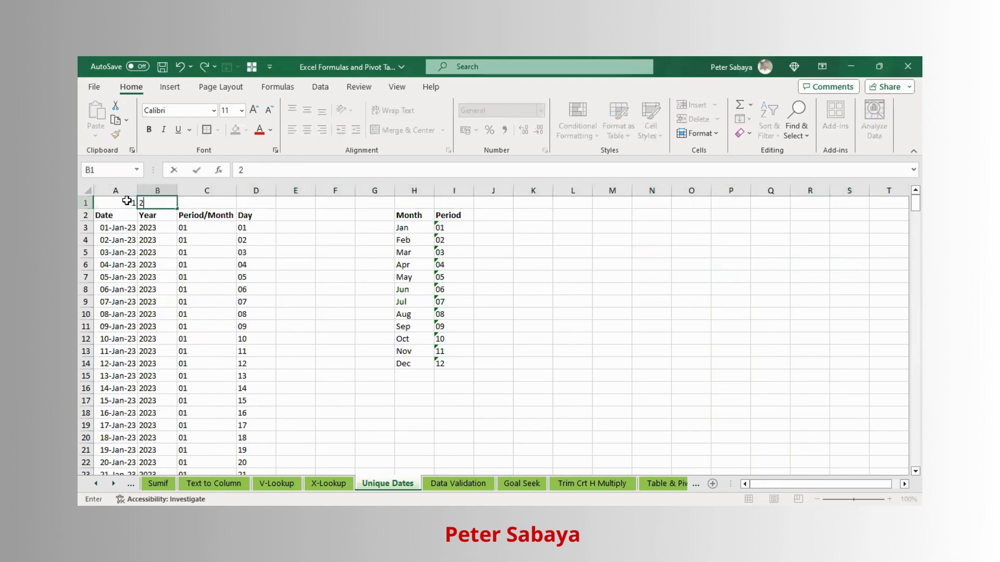
type("2")
key("Tab")
type("3")
key("Tab")
type("4")
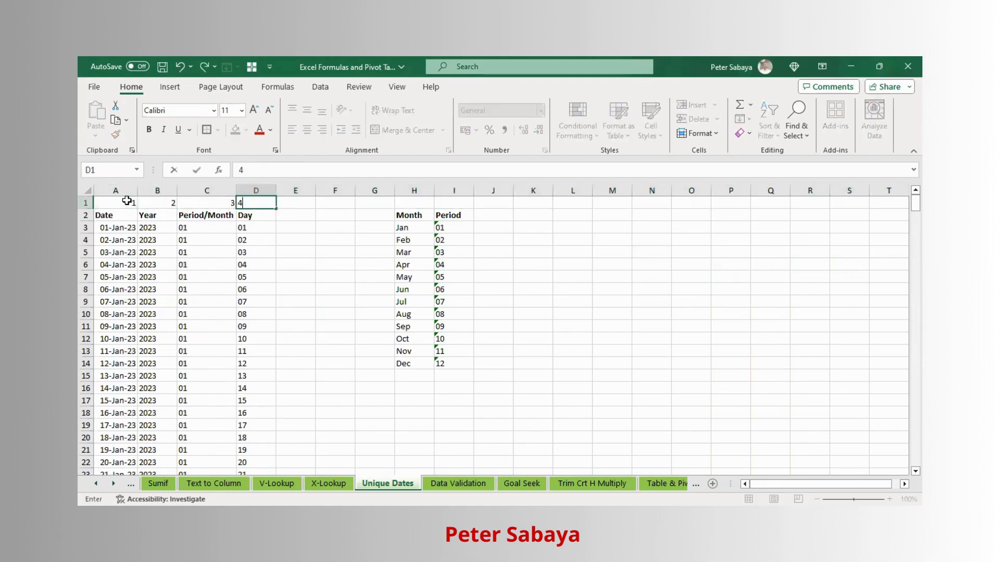
key("Return")
- Copy the column numbers in B1:D1 to M1:O1 above Year, Period and Day on the Trim Crt H Multiply sheet
left_click_drag(173, 204, 245, 200)
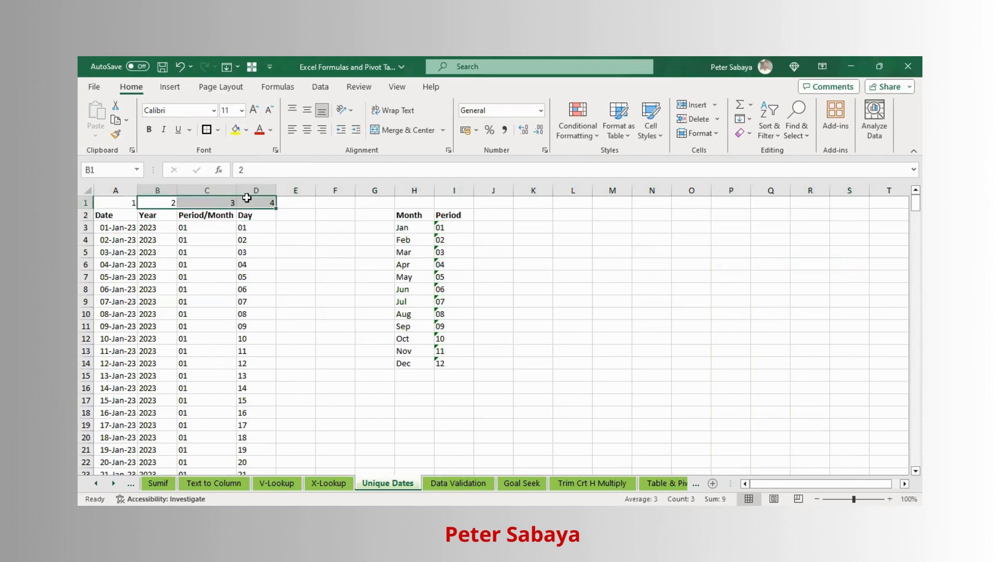
key("ctrl+c")
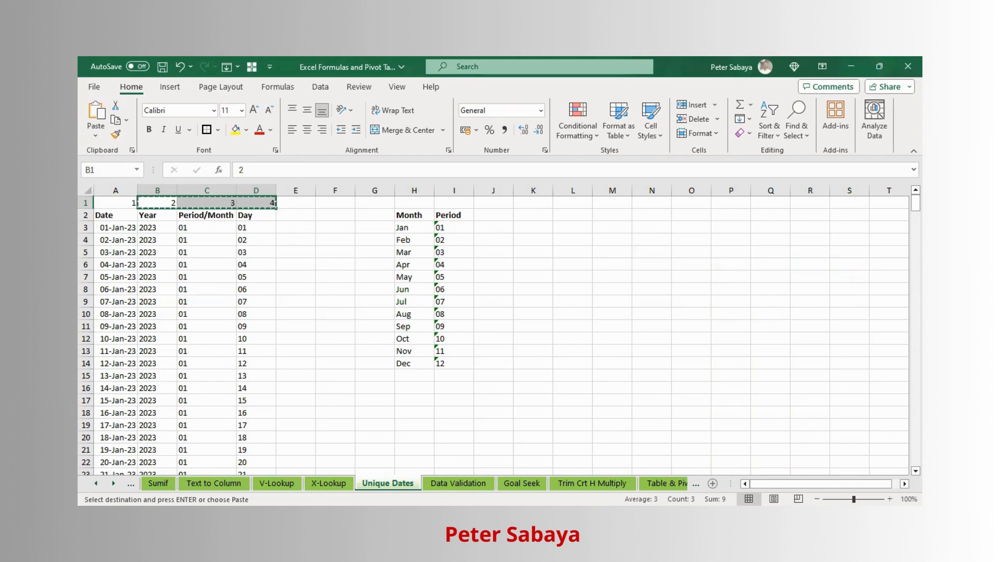
left_click(592, 484)
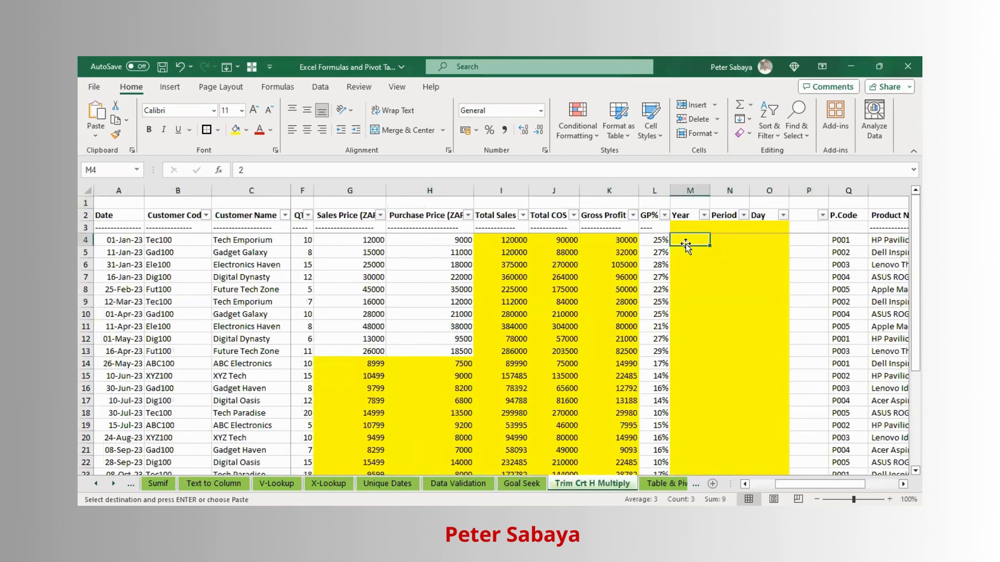
left_click(689, 203)
key("ctrl+v")
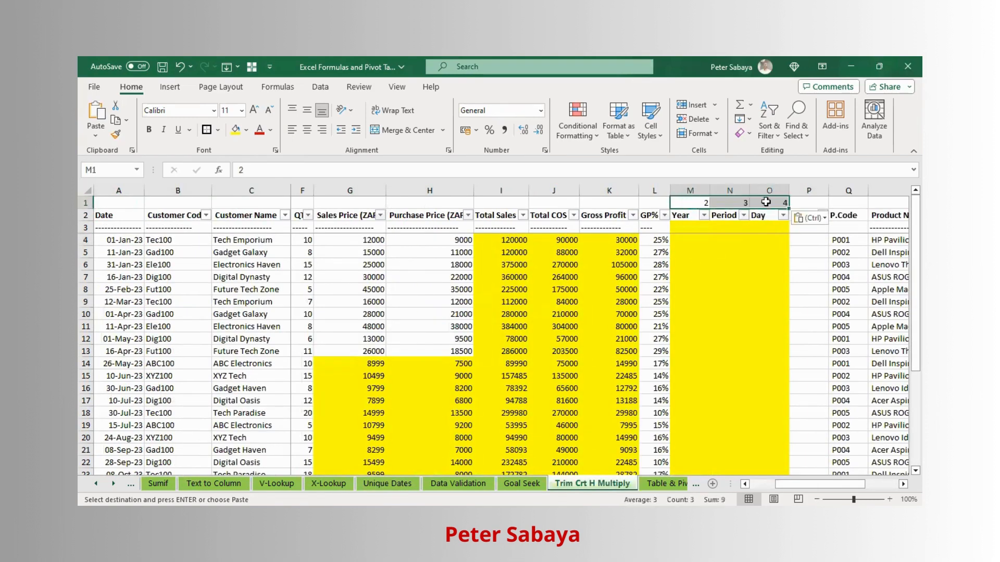
- Review the Year column and the date in A4, and return to the Unique Dates sheet to compare its date table
left_click_drag(706, 235, 705, 232)
scroll(702, 258, "down", 2)
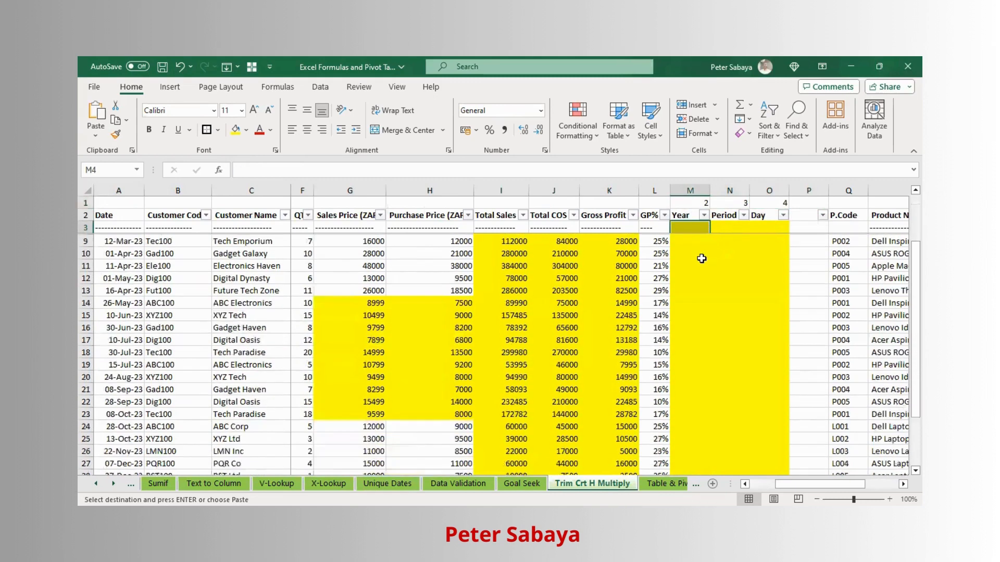
scroll(702, 258, "up", 2)
left_click(698, 237)
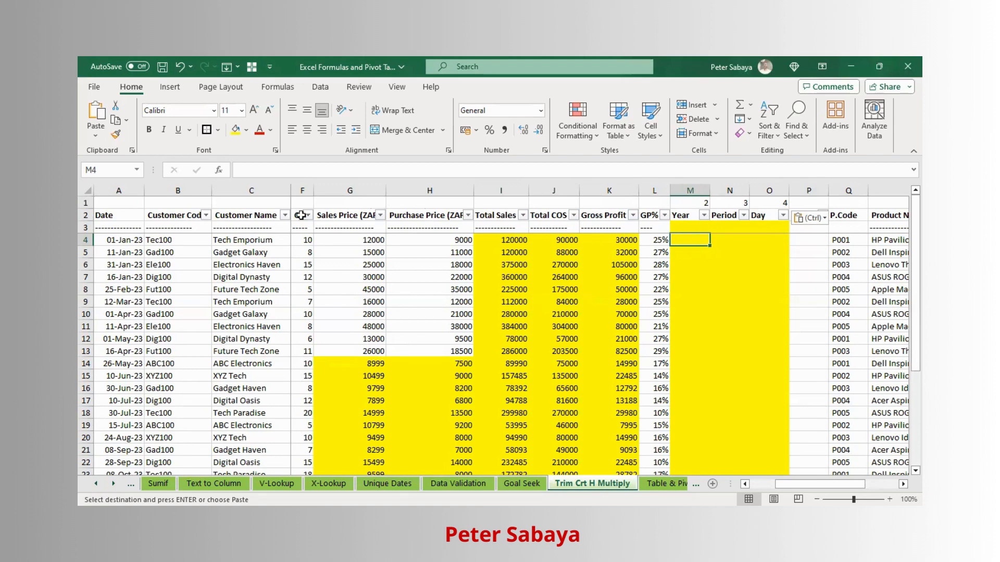
left_click(118, 243)
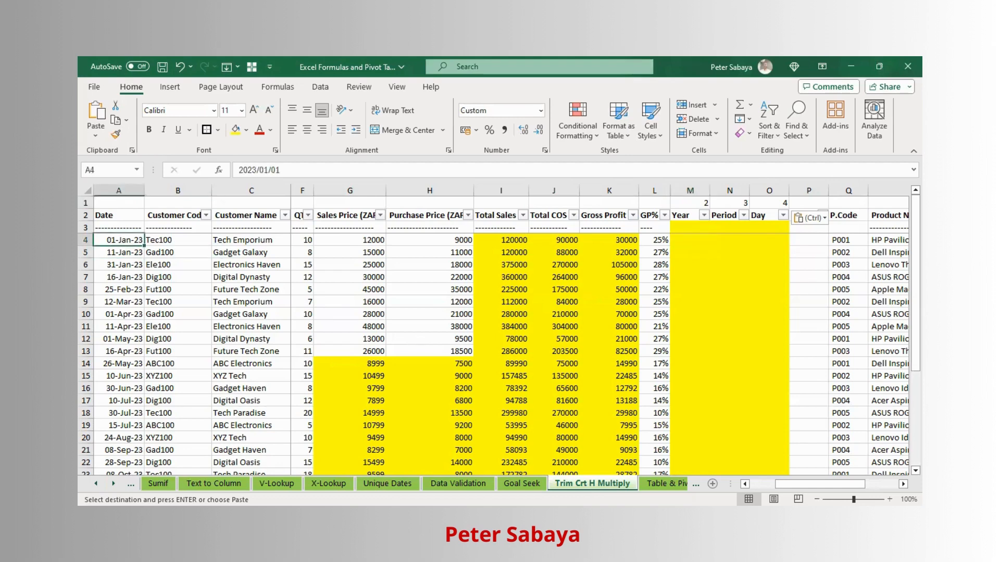
left_click(387, 484)
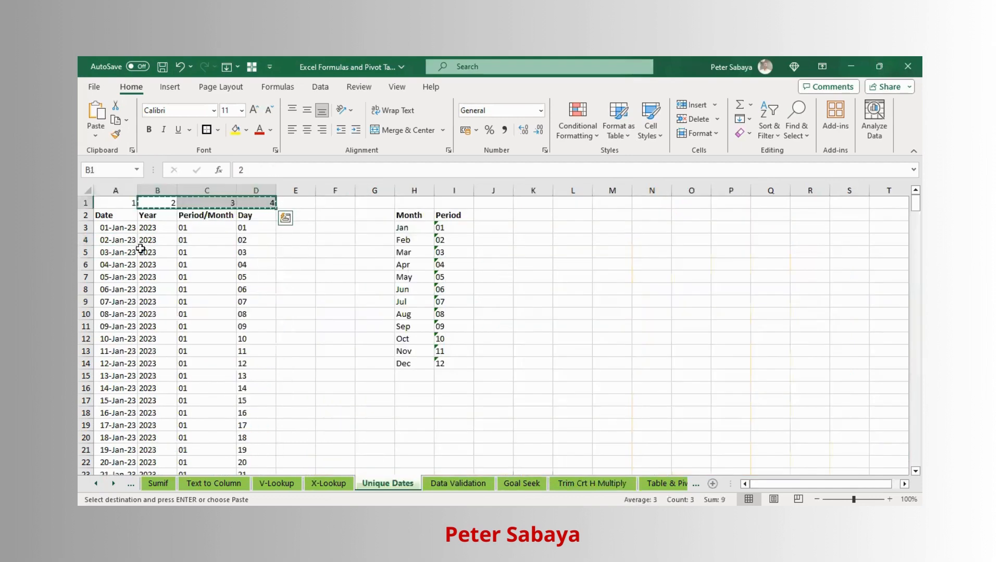
- Check the column numbers above Year, Period/Month and Day in B1:D1 of the Unique Dates sheet
left_click(172, 201)
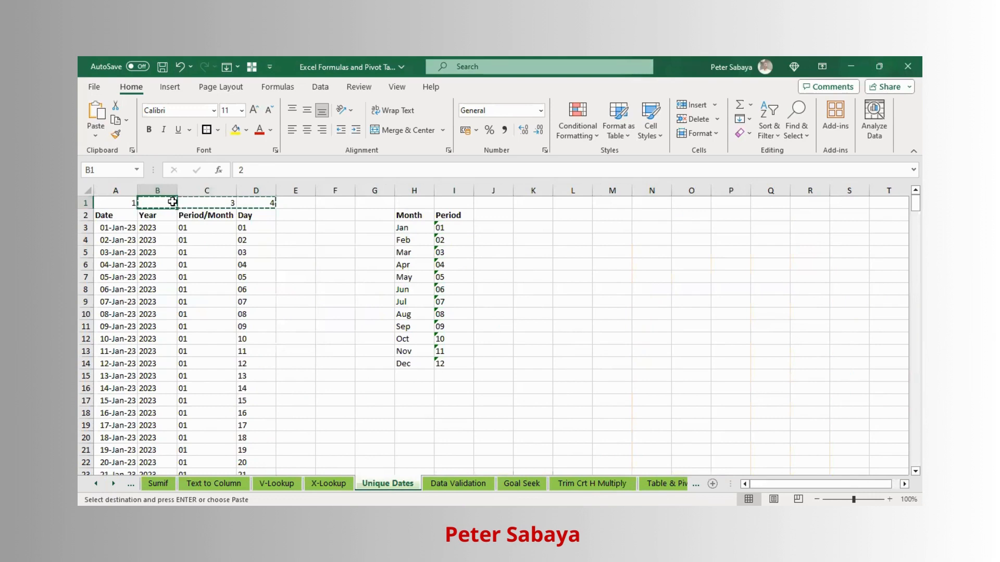
left_click(229, 202)
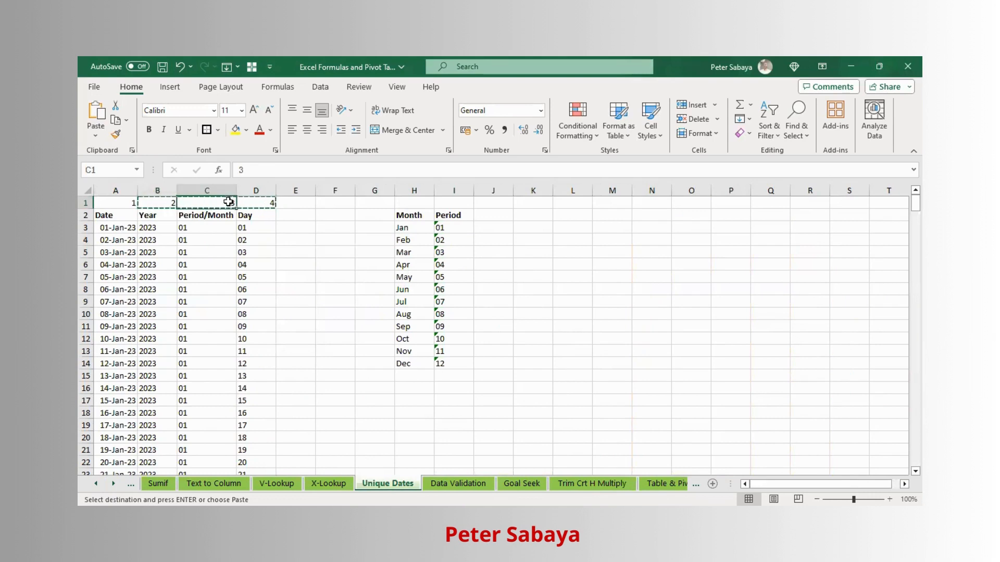
left_click(263, 202)
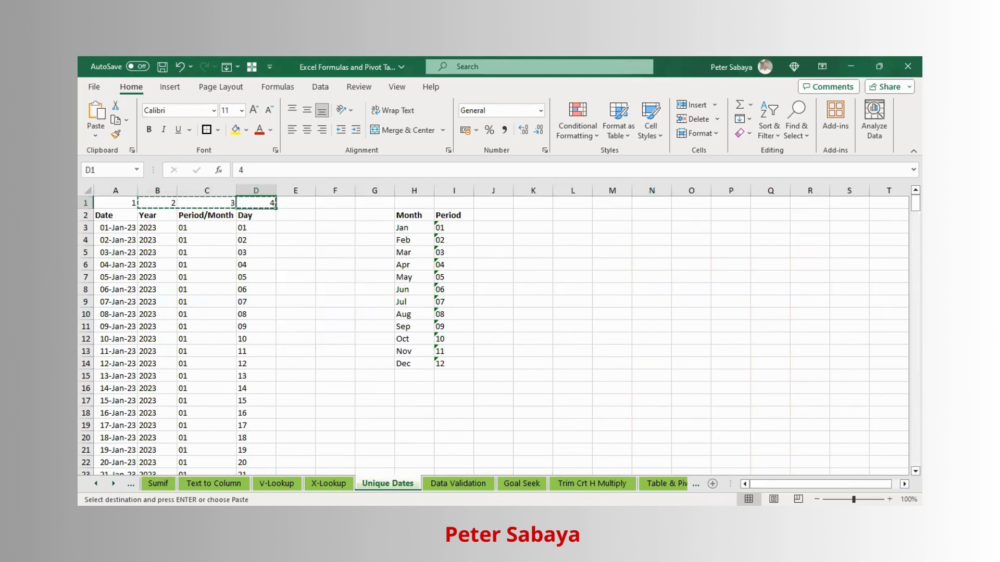
- Enter =VLOOKUP(A4,'Unique Dates'!$A:$D,2,0) in Year cell M4 of the Trim Crt H Multiply sheet
left_click(592, 484)
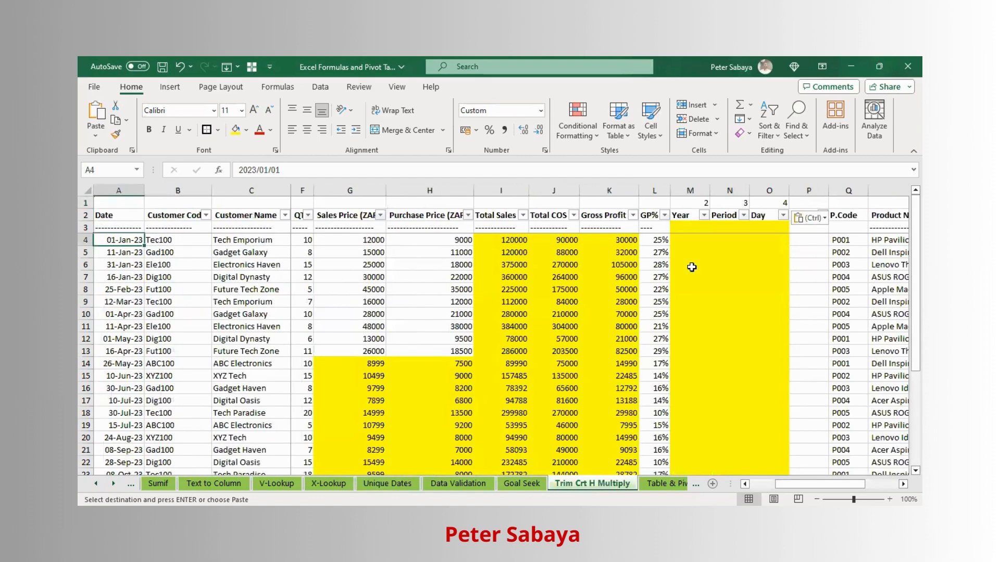
left_click(683, 240)
type("=")
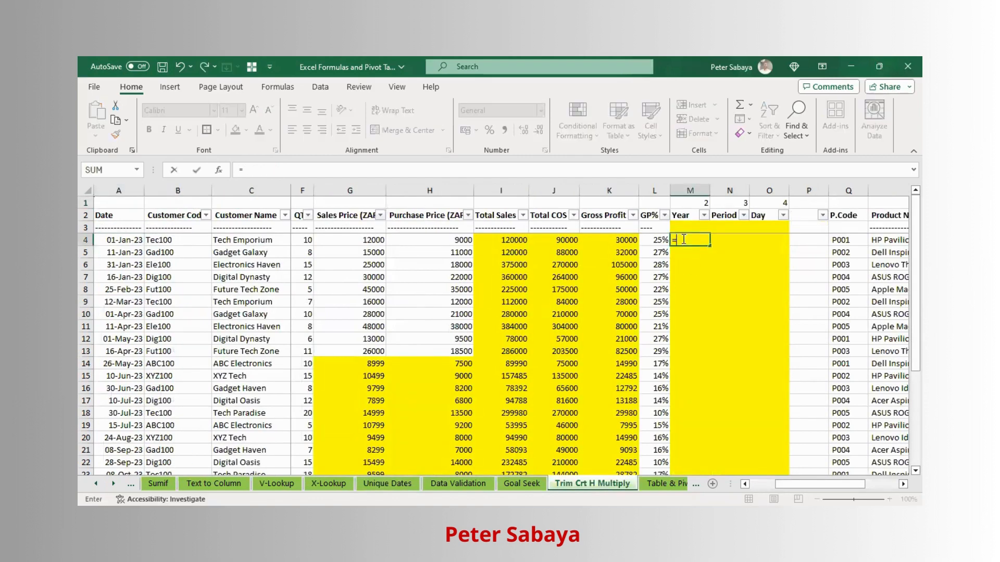
type("vlo")
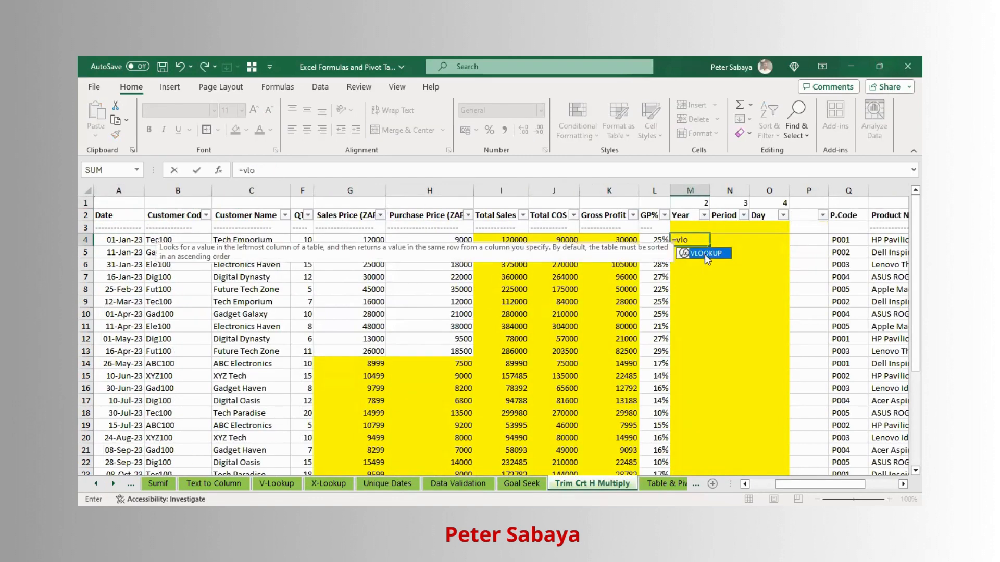
double_click(705, 254)
left_click(117, 241)
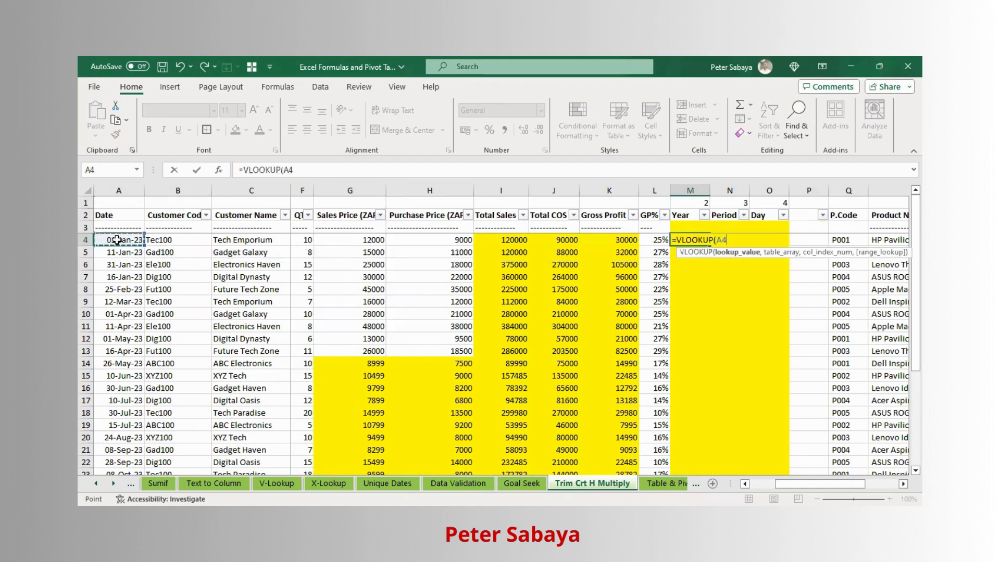
type(",")
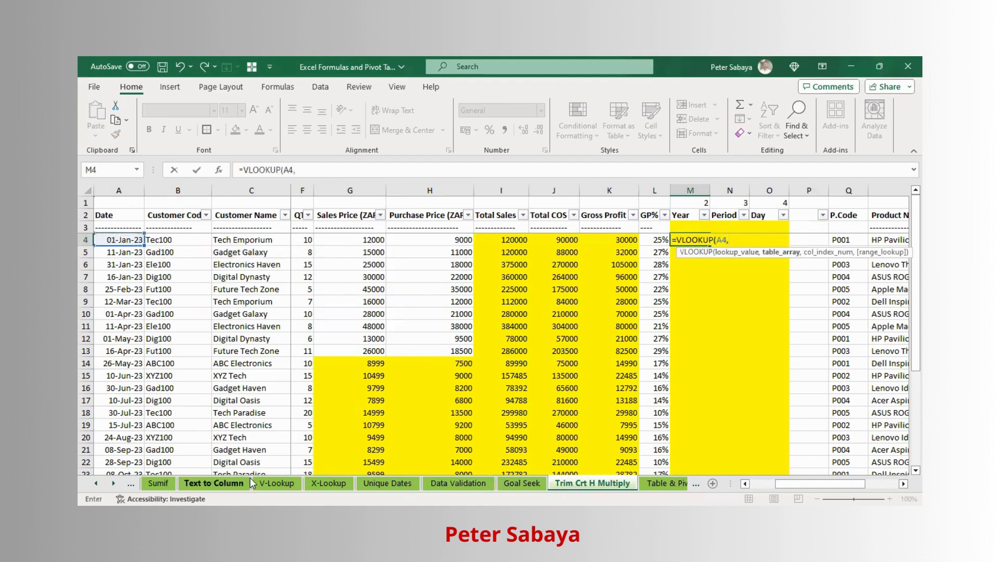
left_click(392, 480)
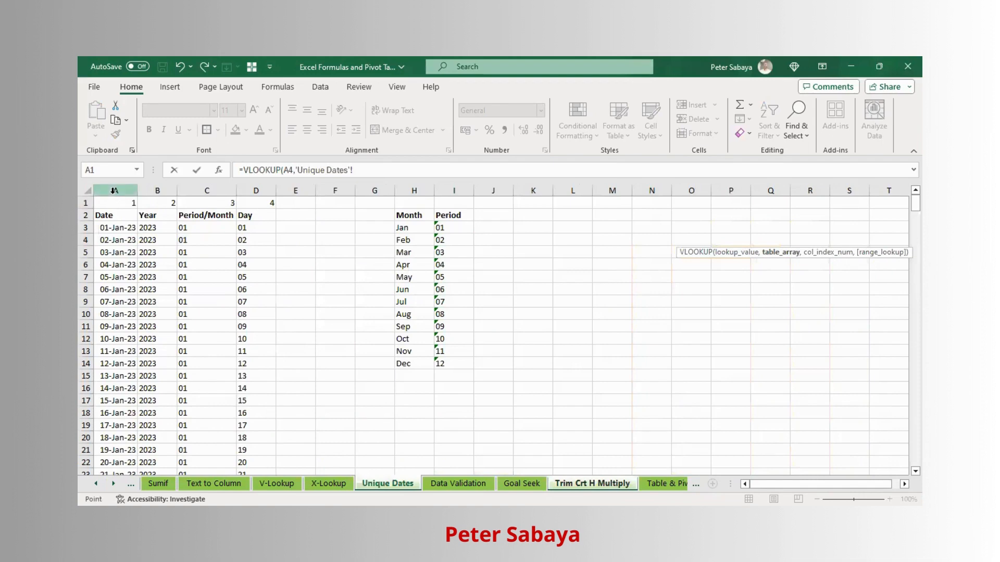
left_click_drag(114, 190, 255, 191)
key("F4")
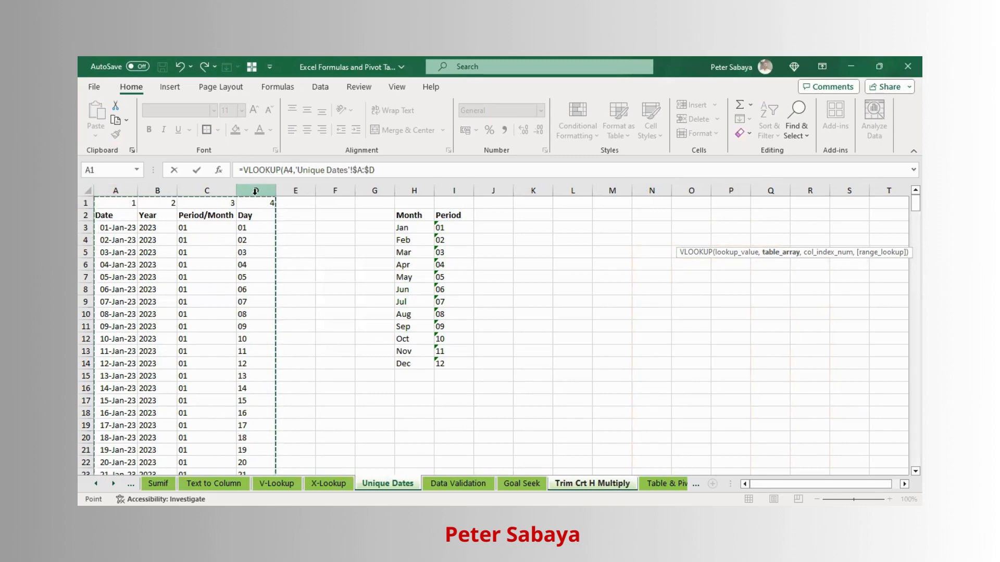
left_click(379, 169)
type(",")
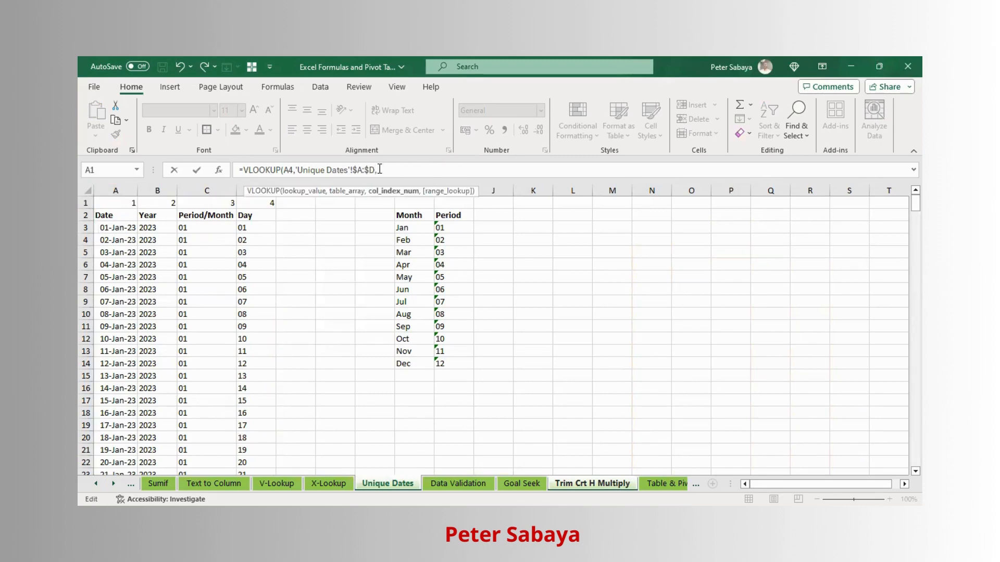
type("2,0")
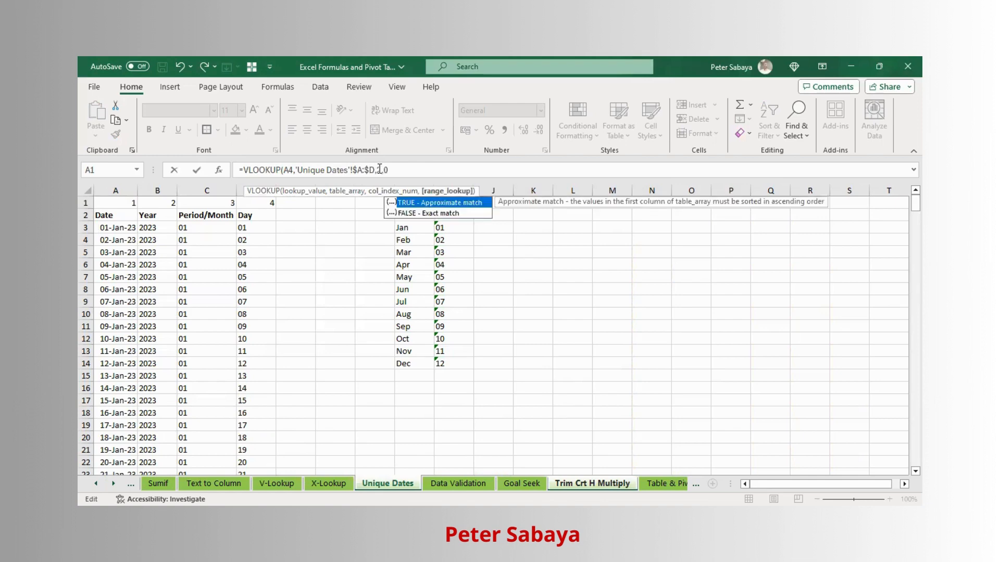
key("Return")
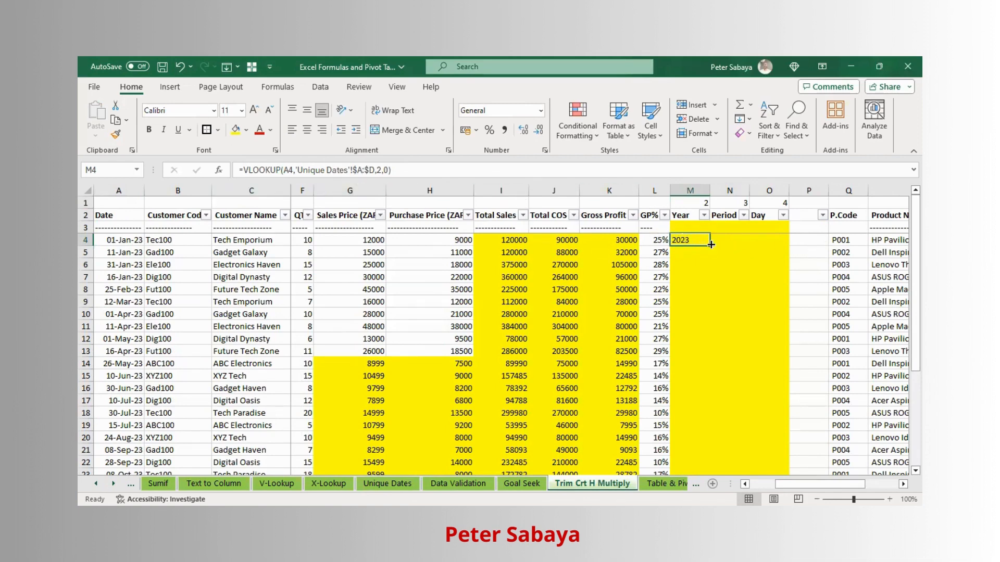
- Copy the Year lookup formula from M4 to the Period and Day cells N4:O4
left_click(288, 170)
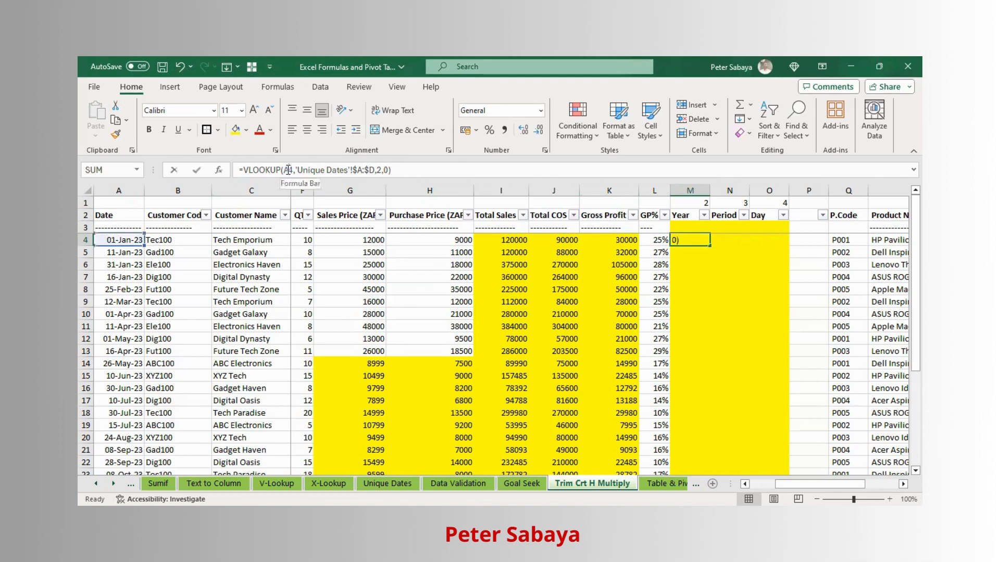
left_click(379, 170)
key("Return")
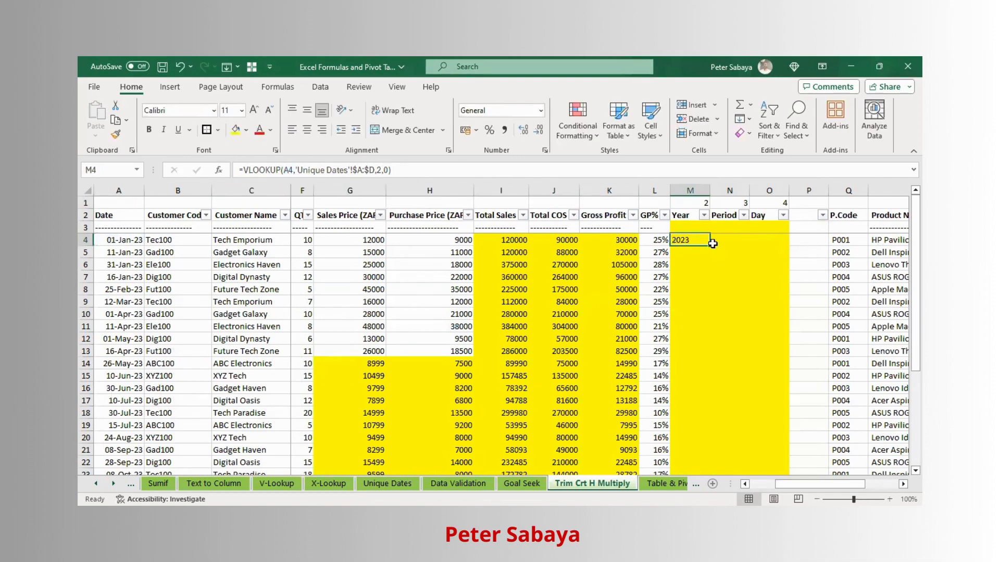
key("ctrl+c")
left_click_drag(730, 240, 769, 239)
key("ctrl+v")
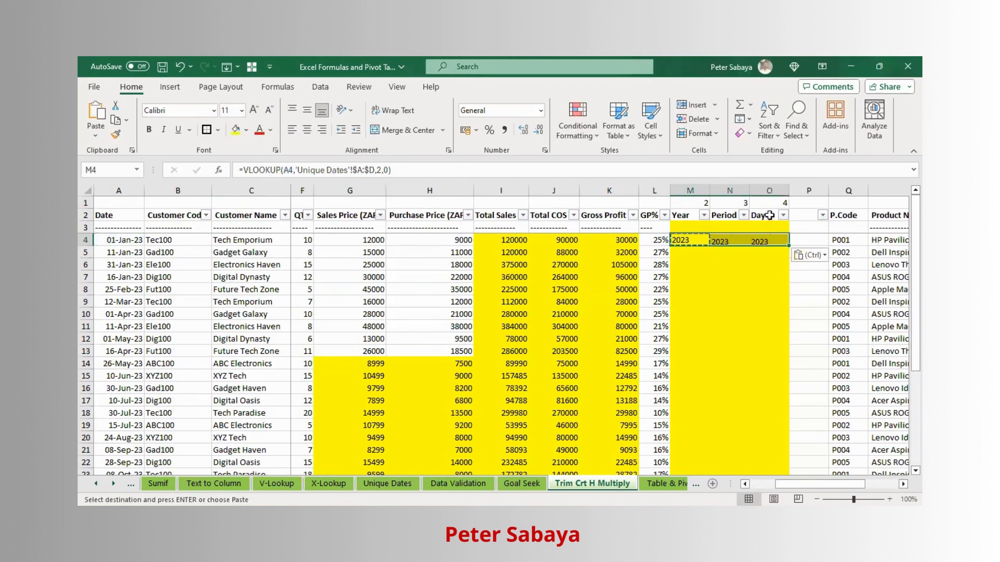
- Inspect which cell the copied Period formula in N4 uses as its lookup value
left_click(757, 217)
left_click(729, 243)
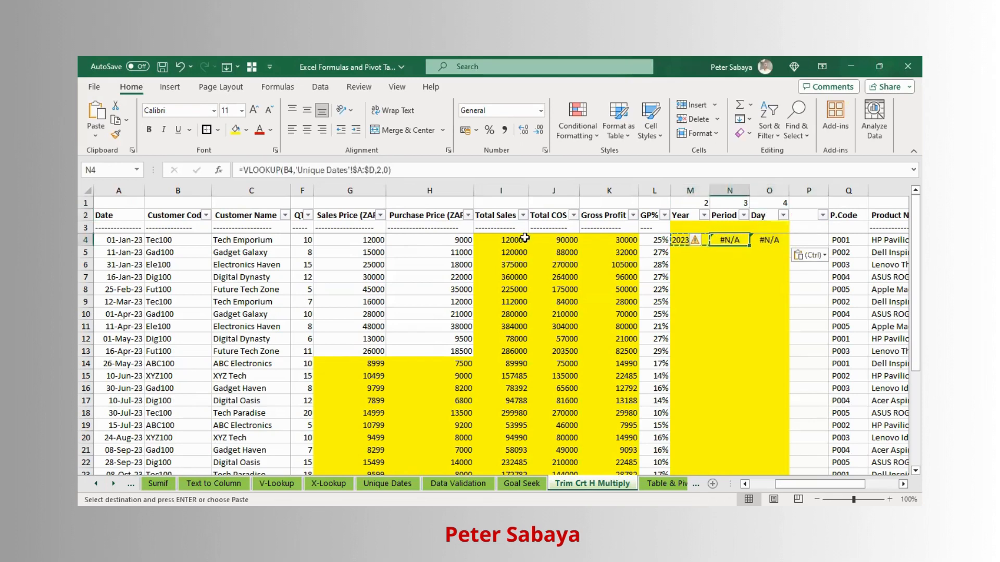
key("F2")
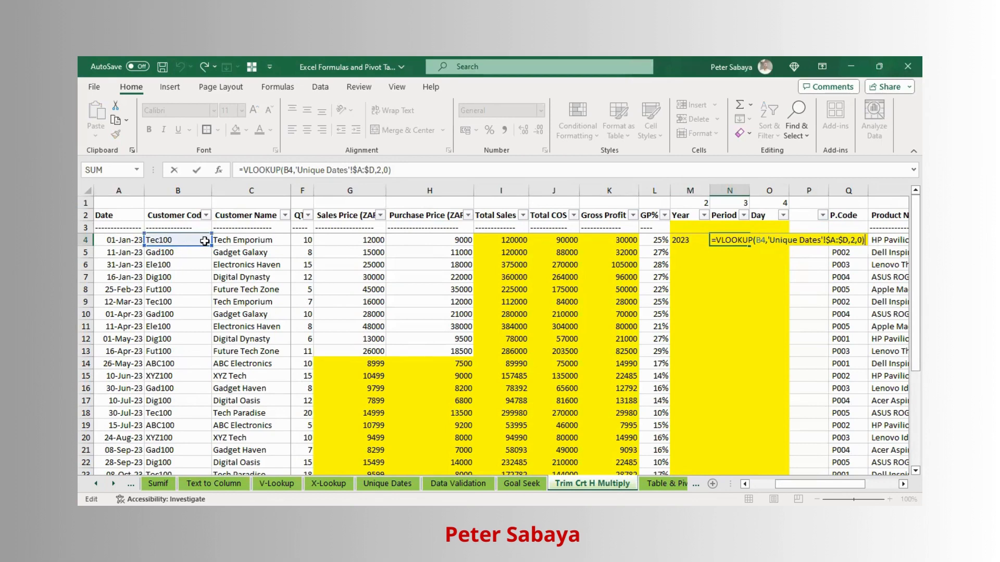
key("ctrl+Return")
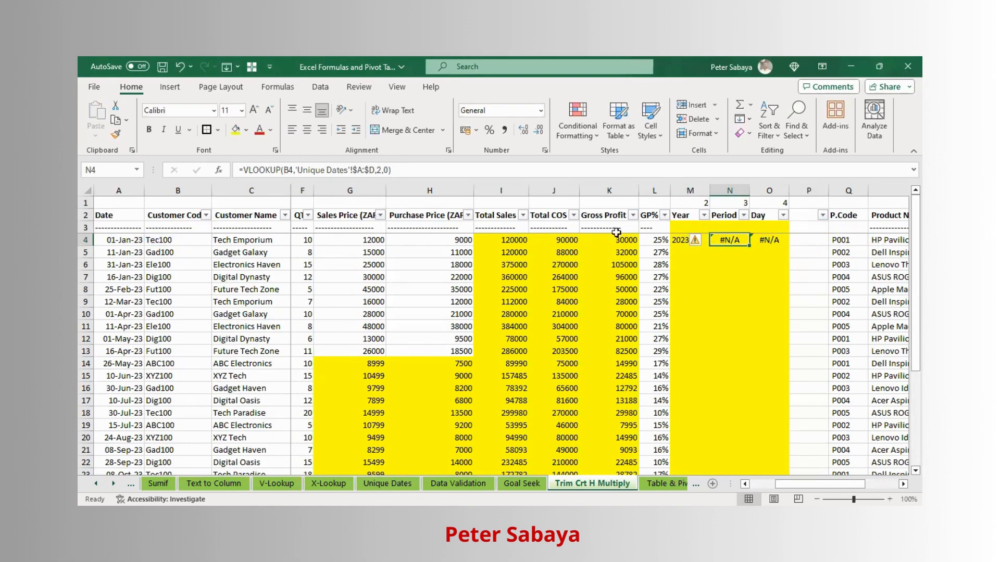
- Lock only the column of the lookup value in M4's VLOOKUP formula, making the reference $A4
left_click(687, 239)
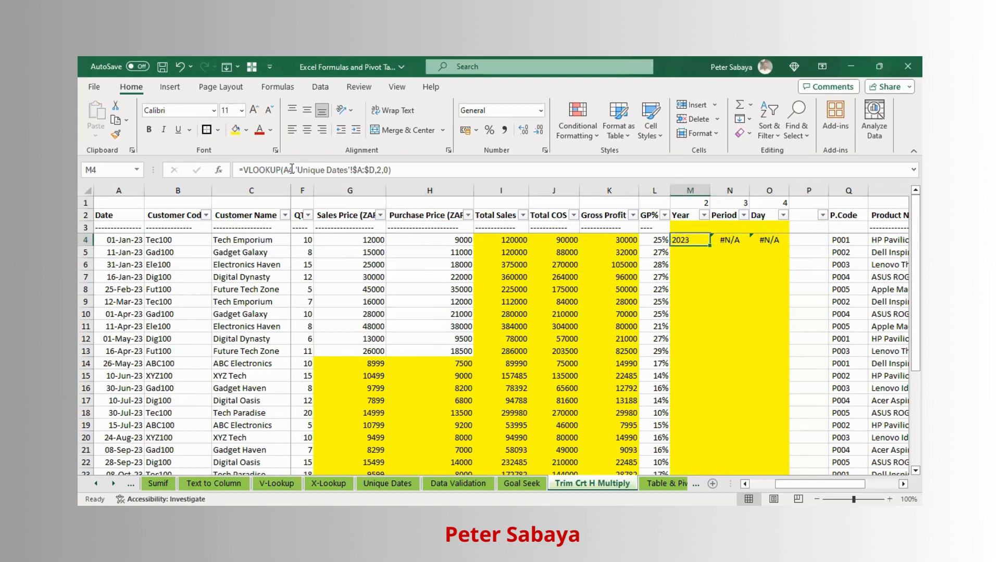
left_click(292, 169)
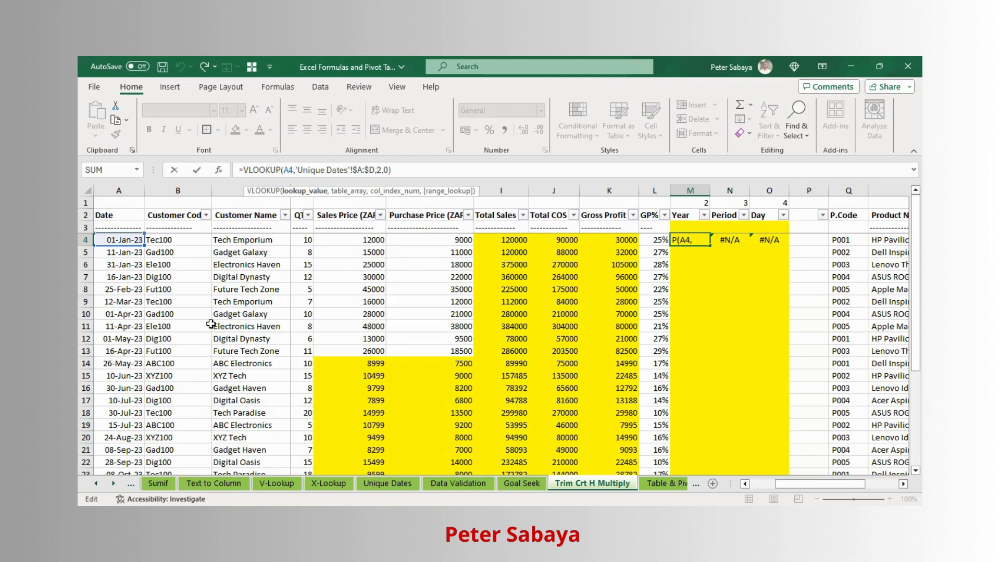
double_click(289, 170)
key("F4")
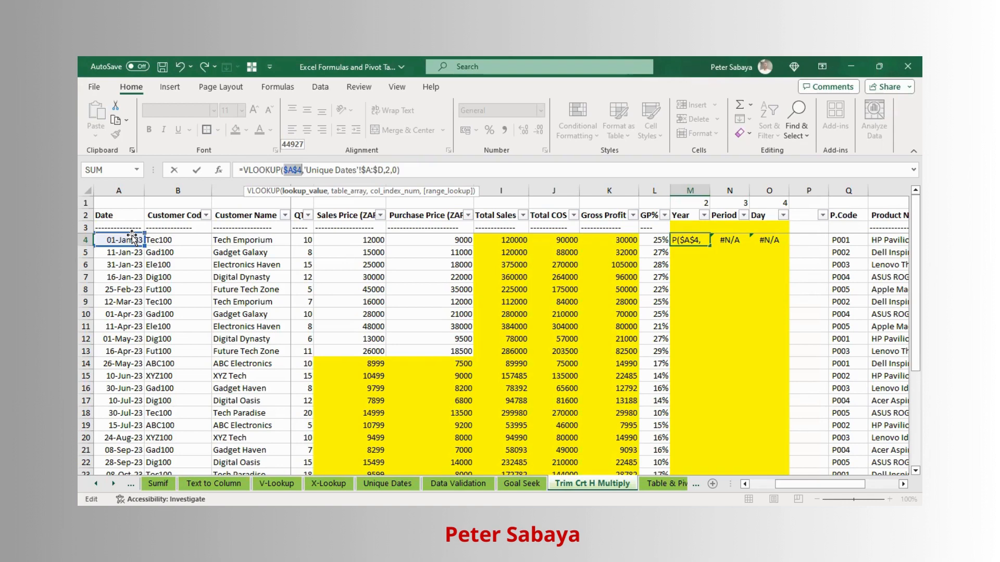
key("F4")
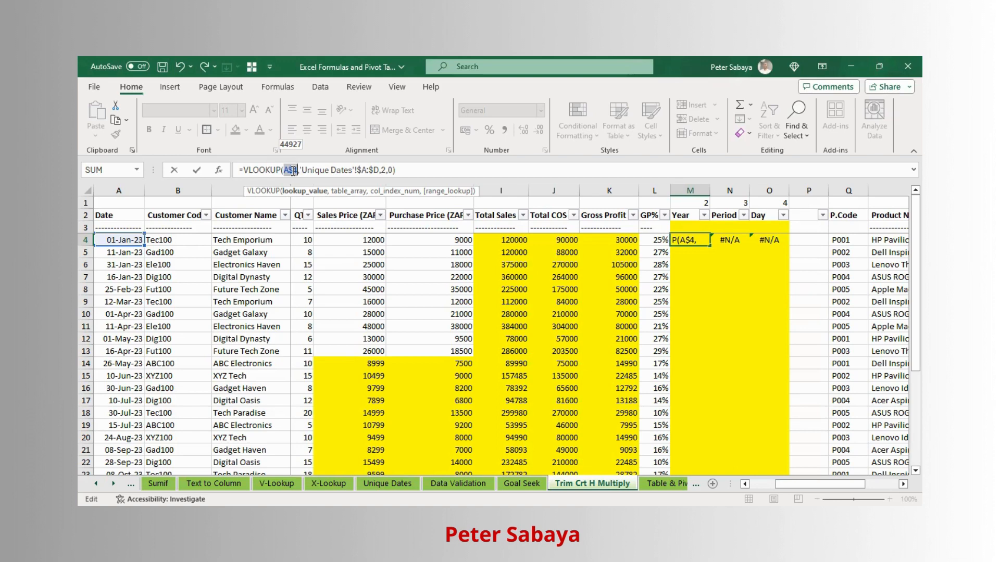
key("F4")
- Replace the fixed column index in M4's VLOOKUP formula with the row-locked reference M$1
left_click(383, 170)
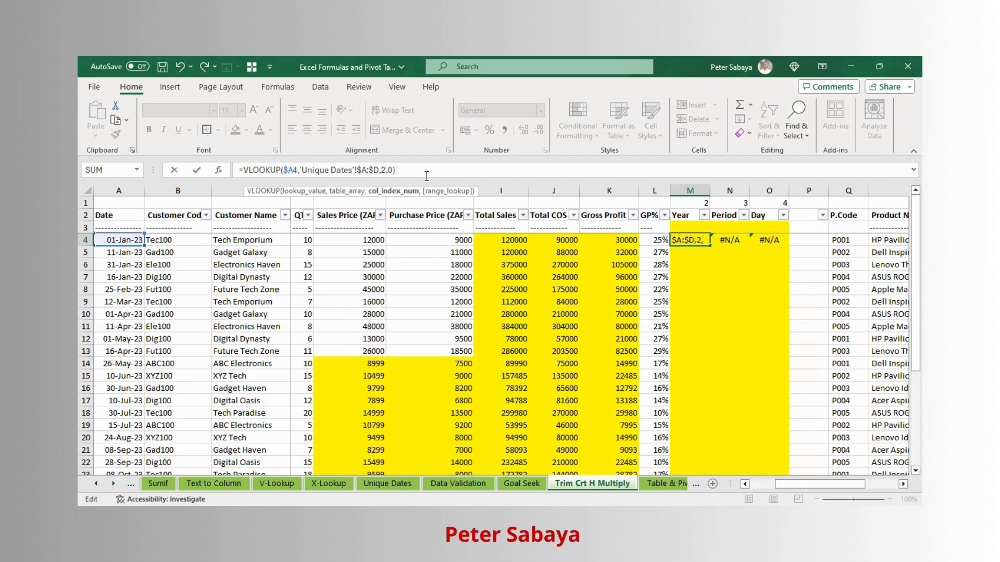
key("BackSpace")
left_click(698, 201)
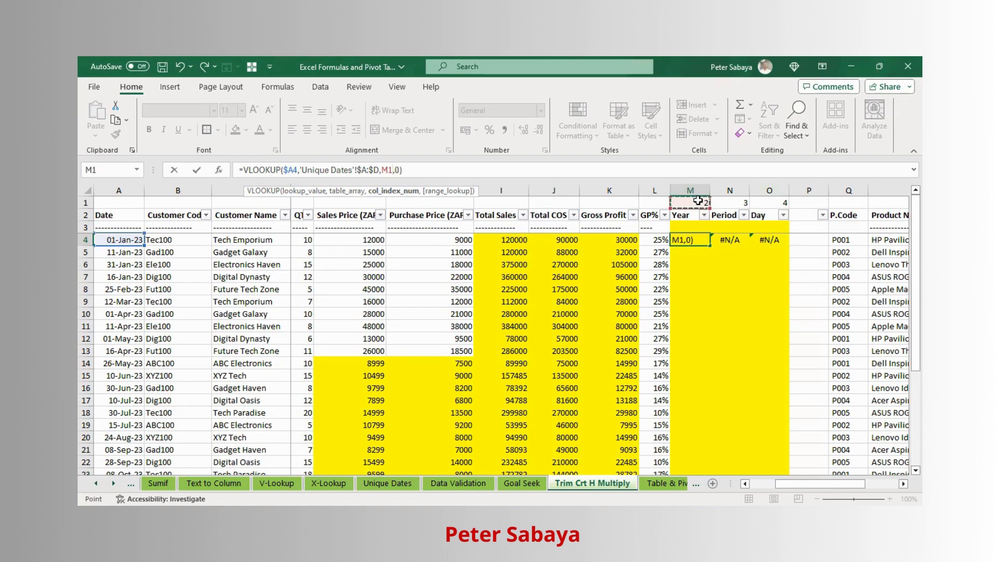
key("F4")
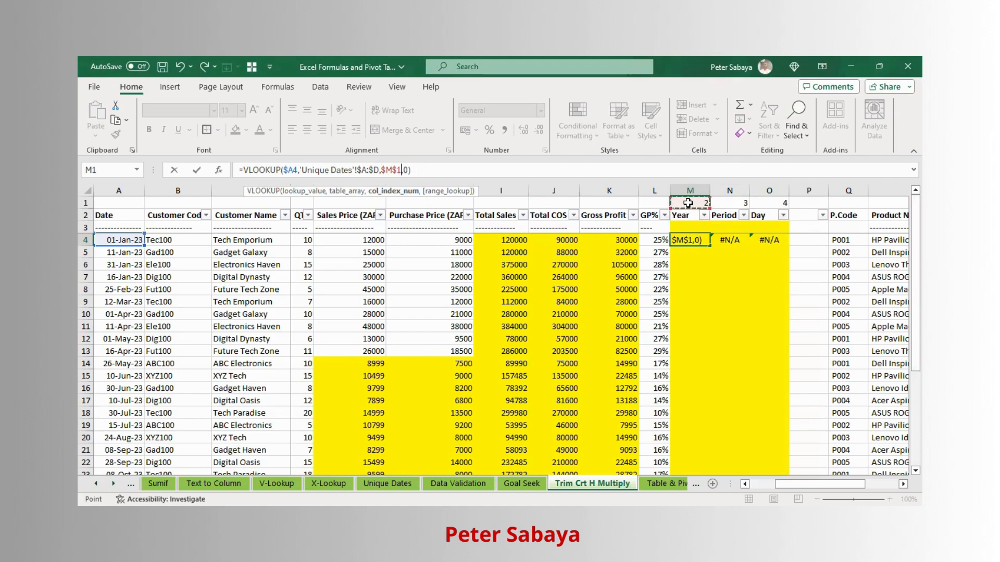
key("F4")
key("ctrl+Return")
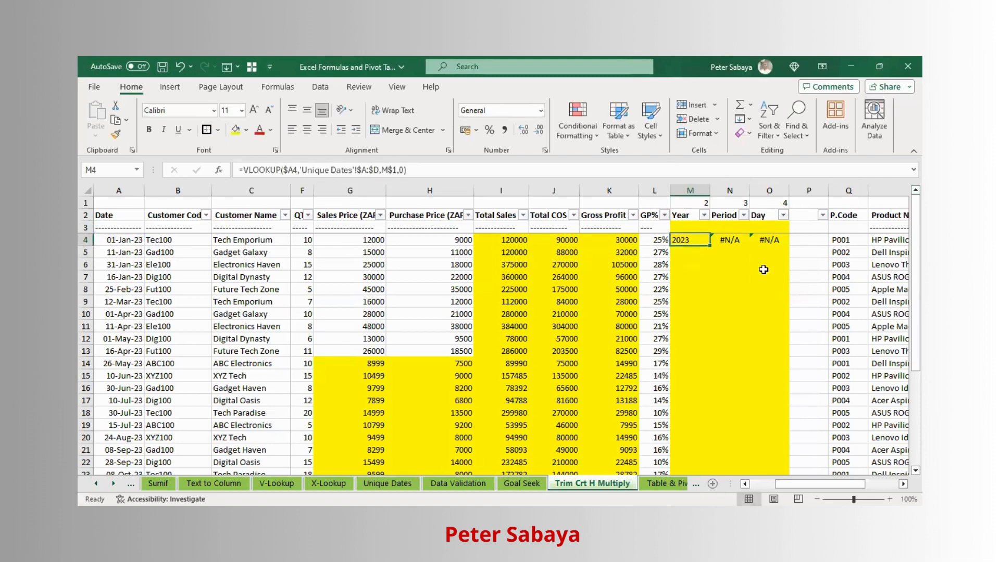
- Copy the mixed-reference lookup formula from M4 across the Period and Day cells N4:O4
left_click_drag(710, 247, 710, 246)
key("ctrl+c")
key("shift+Right")
key("ctrl+v")
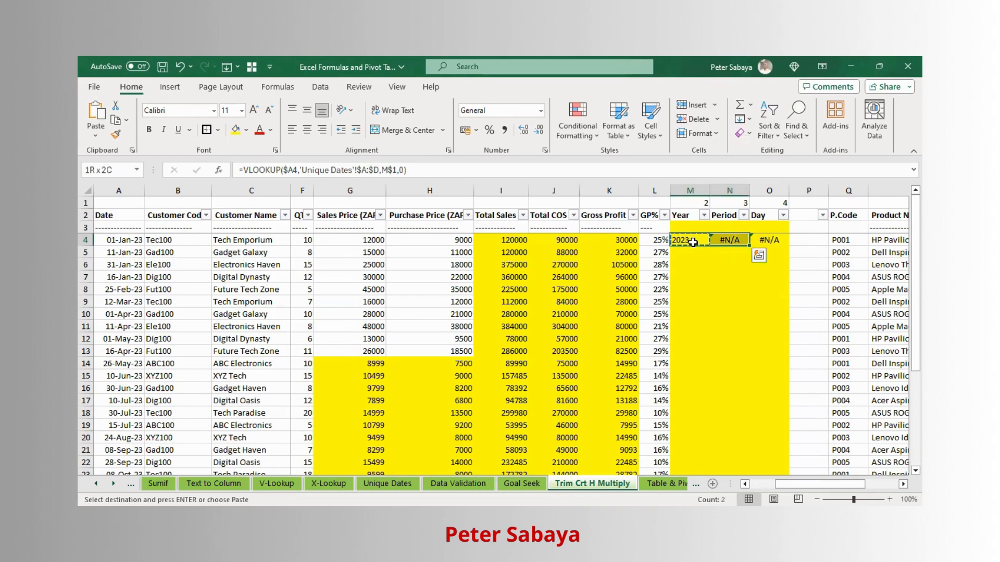
key("shift+Right")
key("ctrl+v")
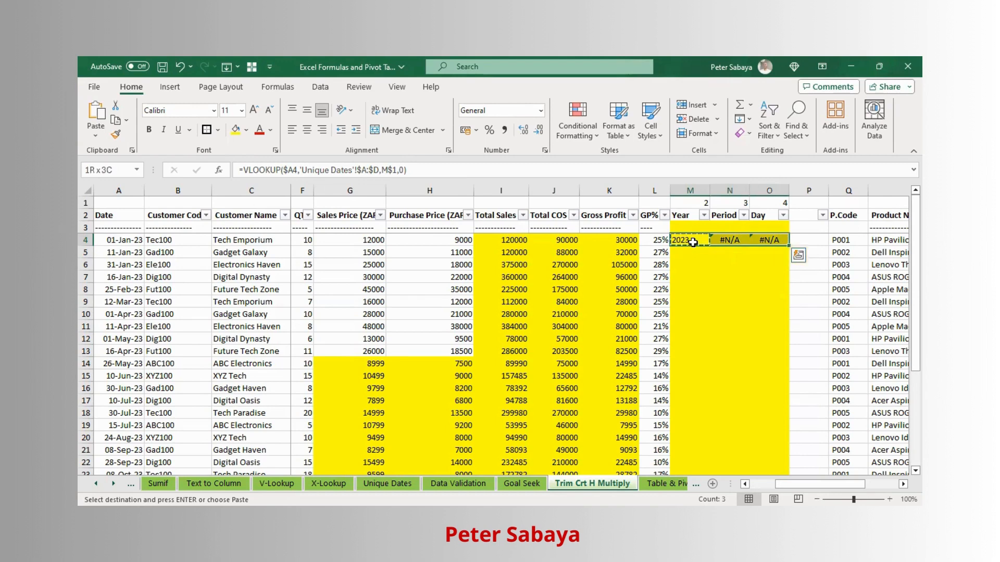
key("Return")
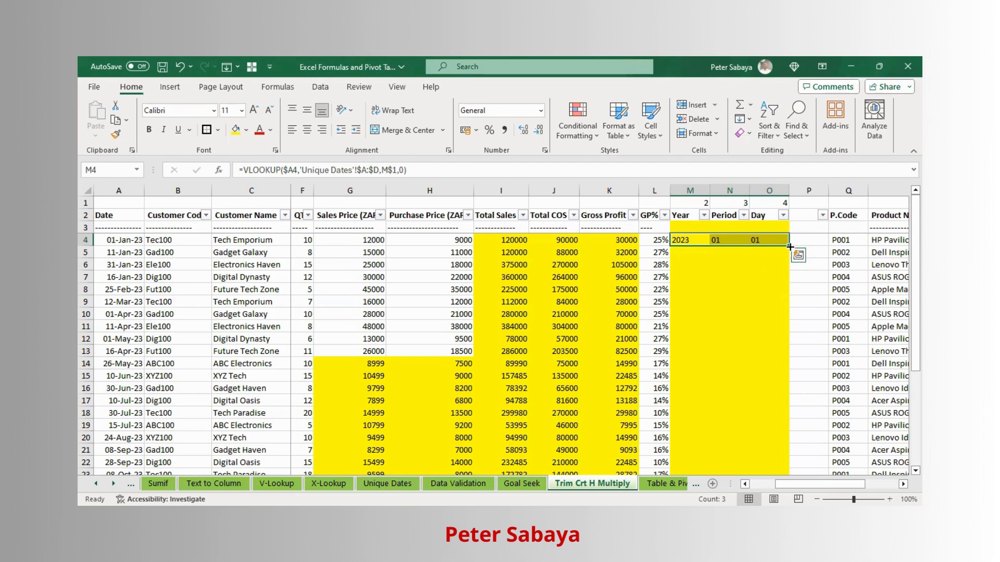
- Fill the Year, Period and Day lookups in M4:O4 down to the last data row, 33
left_click(686, 241)
left_click_drag(760, 240, 760, 240)
double_click(790, 245)
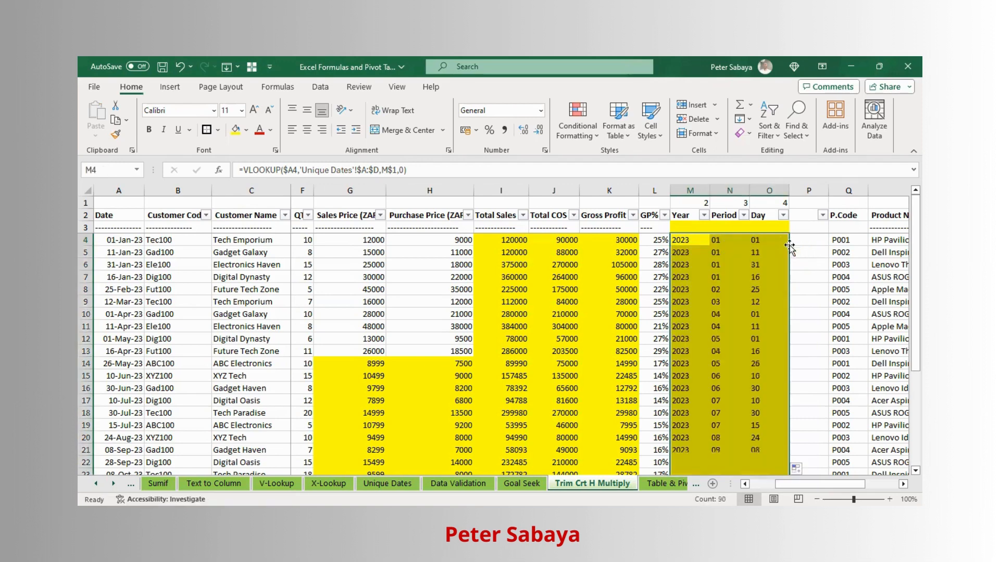
- Examine the lookup results in M29:O33 against the dates in A29:A33
scroll(768, 242, "down", 13)
scroll(766, 245, "up", 5)
scroll(766, 245, "up", 2)
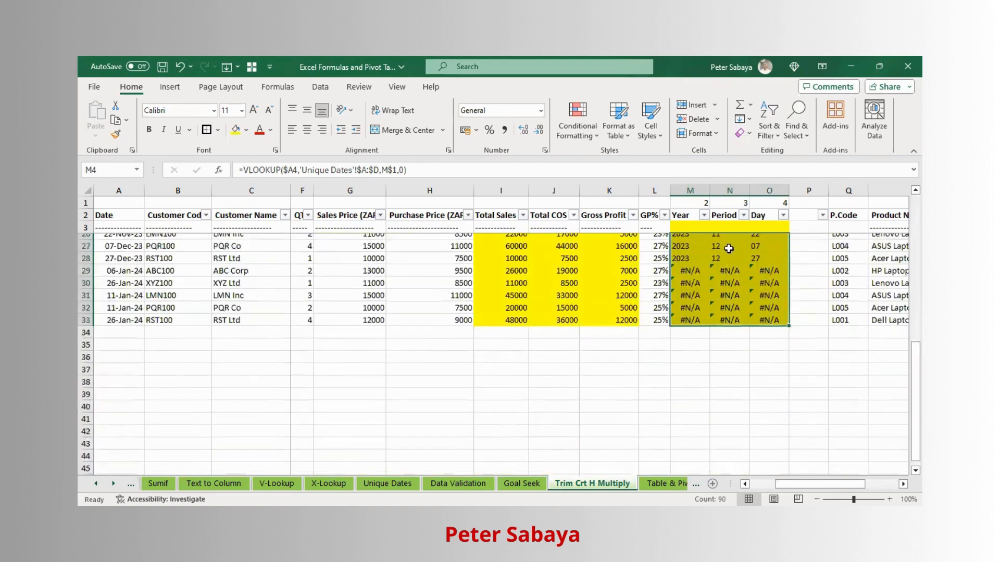
left_click(691, 327)
left_click_drag(692, 326, 768, 377)
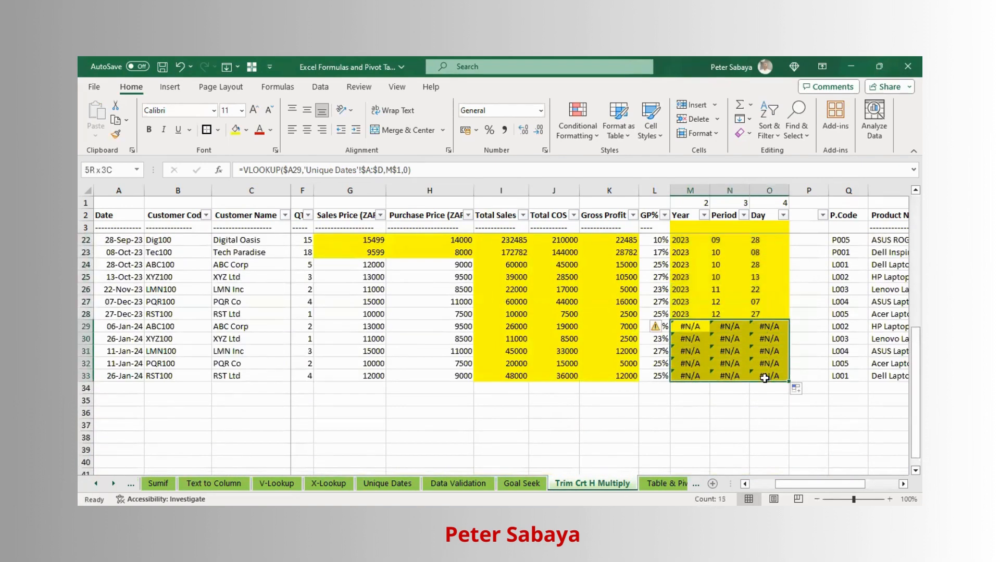
left_click(121, 326)
left_click_drag(121, 337, 125, 376)
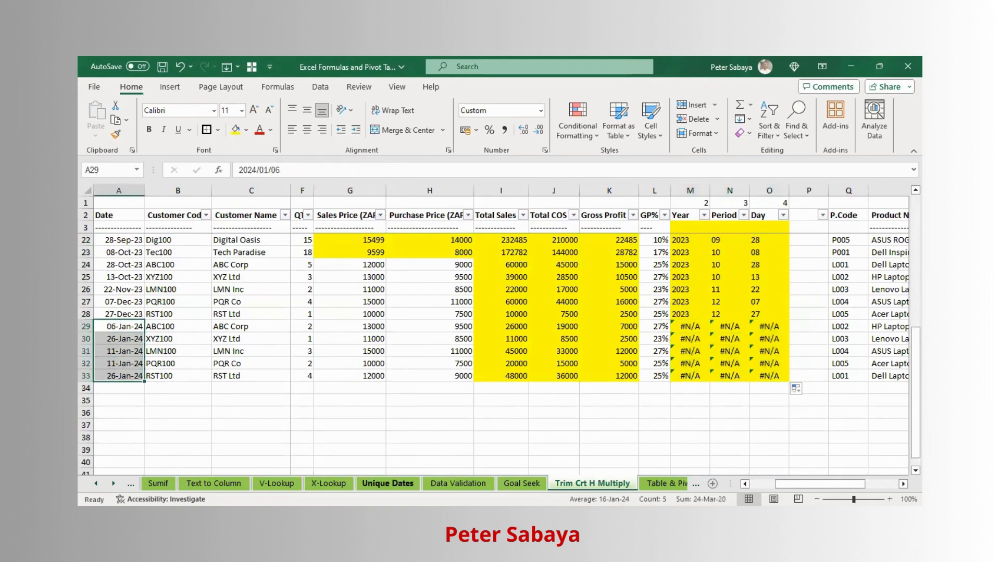
- Extend the Unique Dates table's date, year, period and day formulas from row 367 down to row 415, reaching 17-Feb-24
left_click(387, 484)
left_click(145, 413)
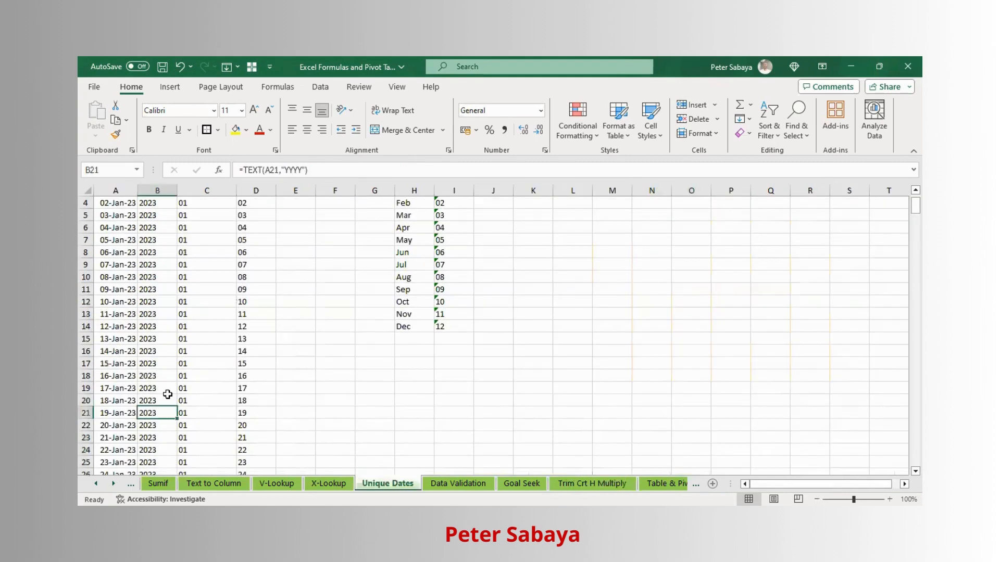
key("ctrl+Down")
key("Down")
key("Up")
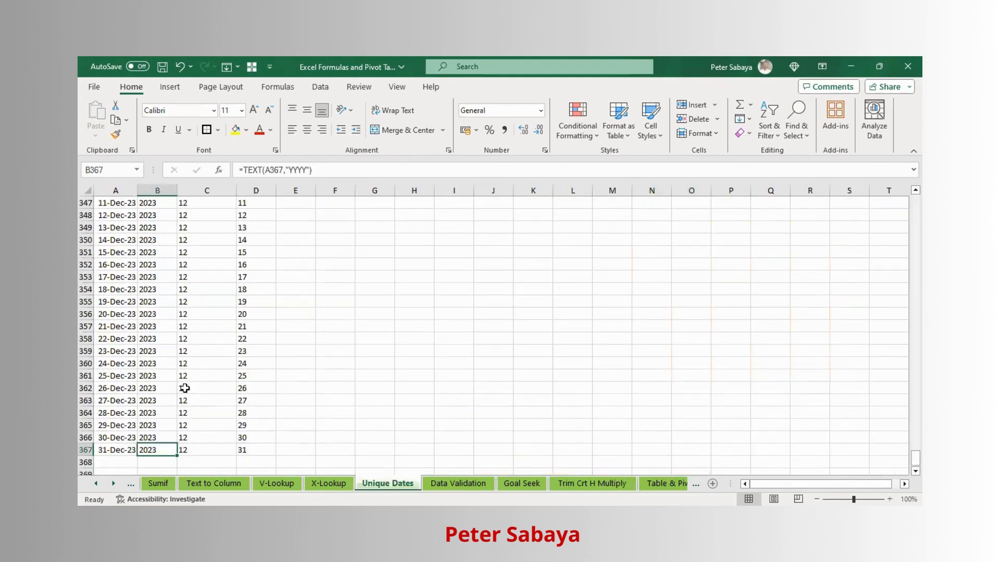
left_click(104, 450)
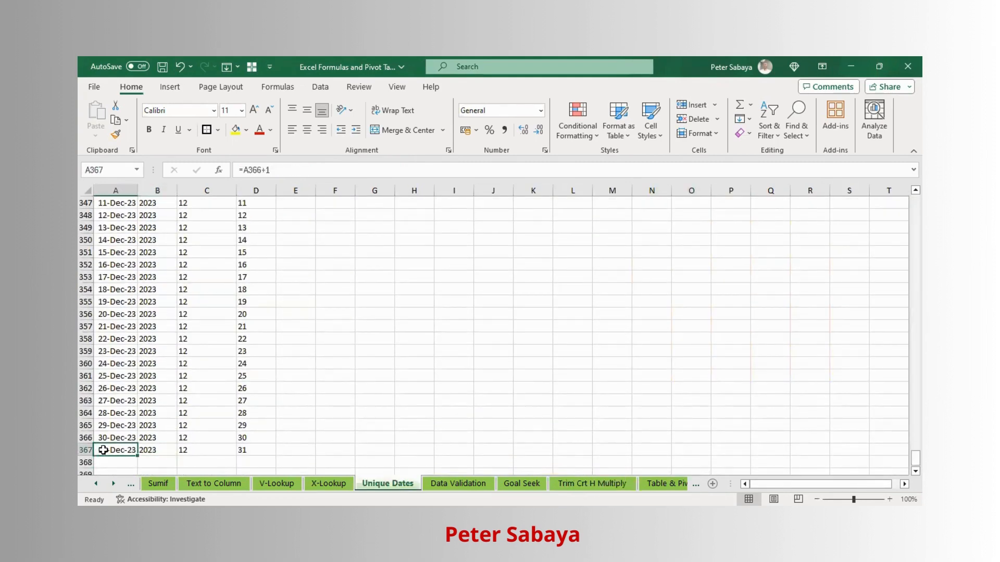
left_click(250, 450, "shift")
left_click_drag(277, 458, 280, 465)
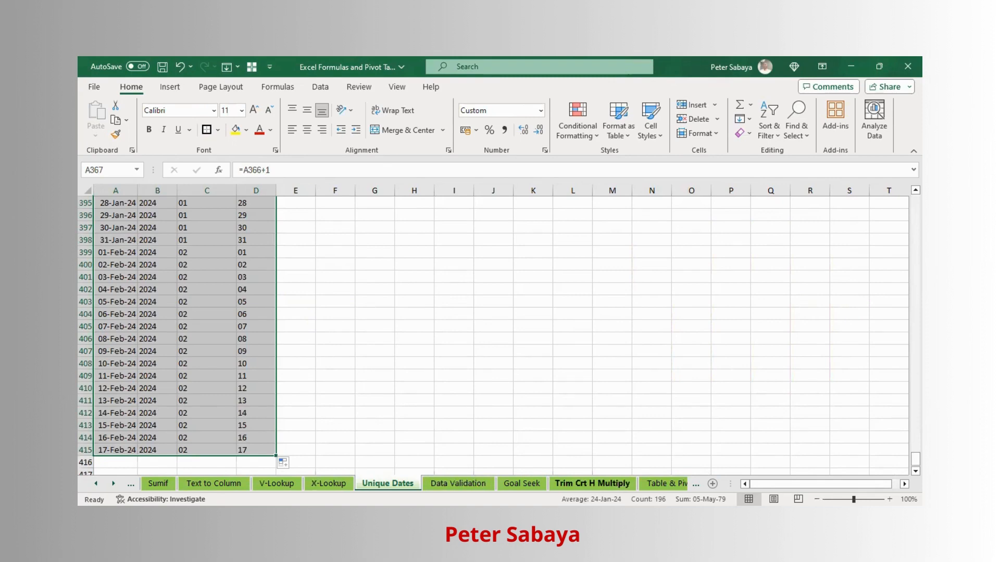
- Check the Year, Period and Day lookups for the last rows of the Trim Crt H Multiply sheet
left_click(592, 483)
left_click(728, 375)
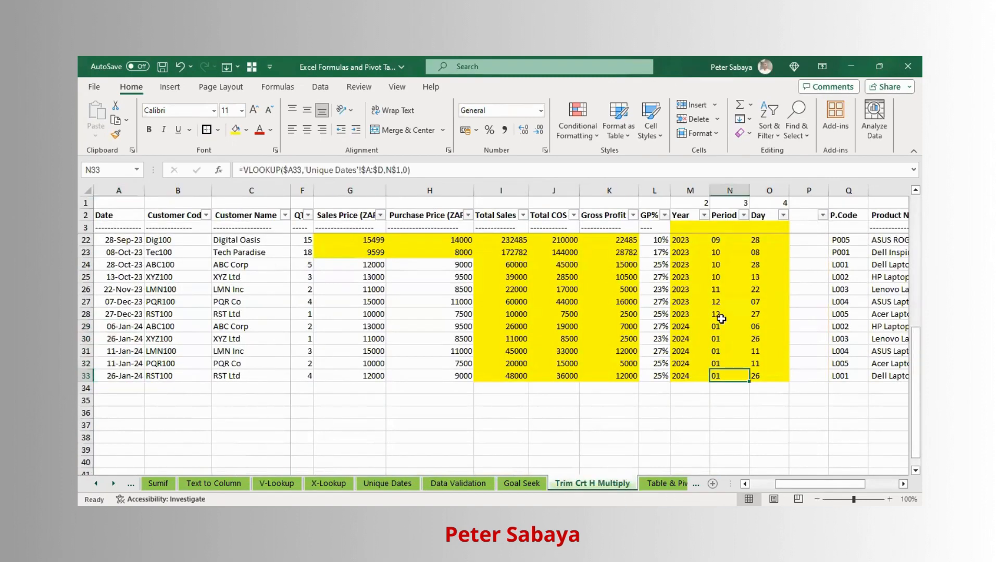
left_click(721, 316)
left_click(752, 360)
left_click(721, 352)
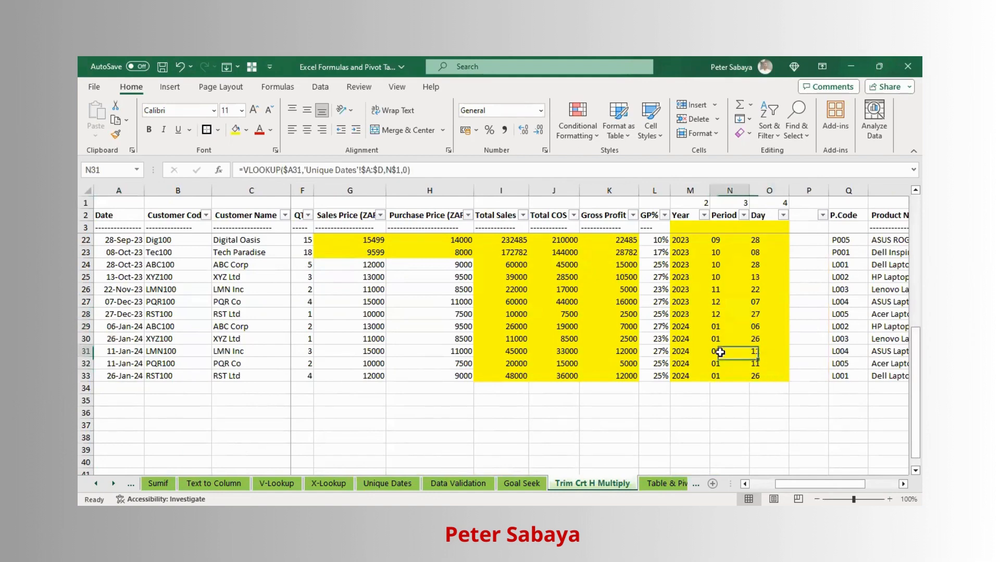